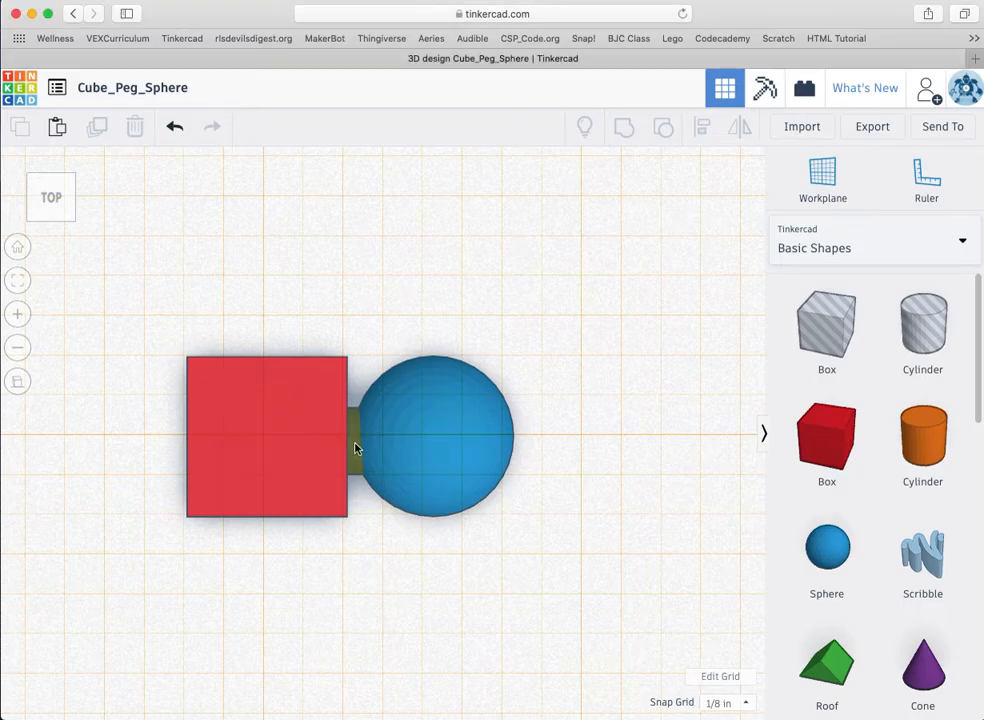
Step: Start a new blank design from My Designs in place of Cube_Peg_Sphere
left_click(353, 448)
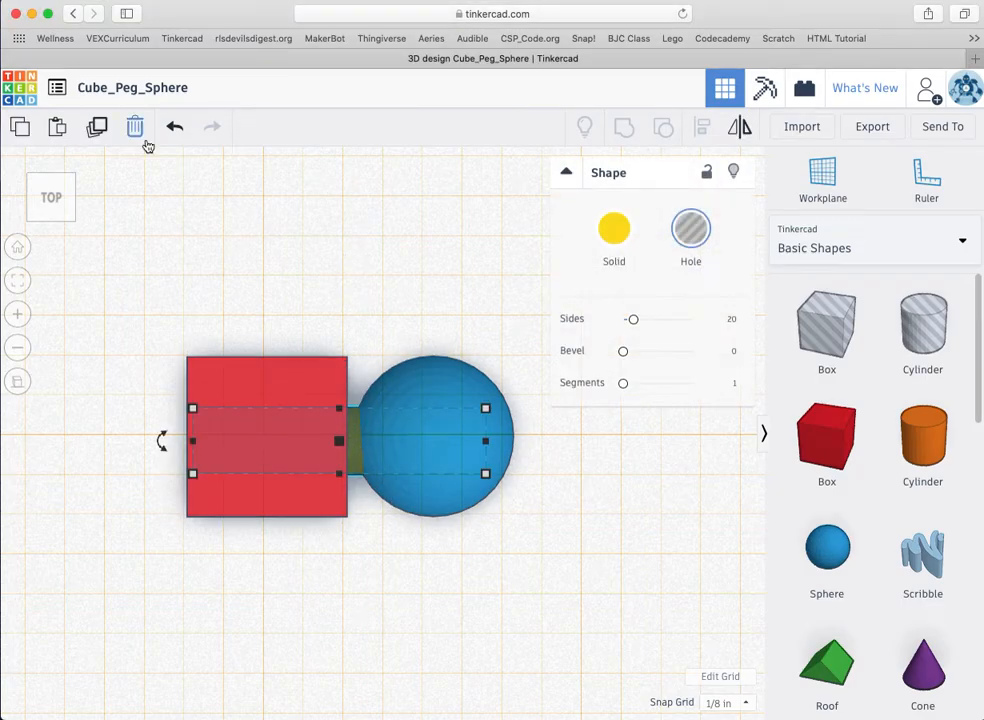
left_click(58, 89)
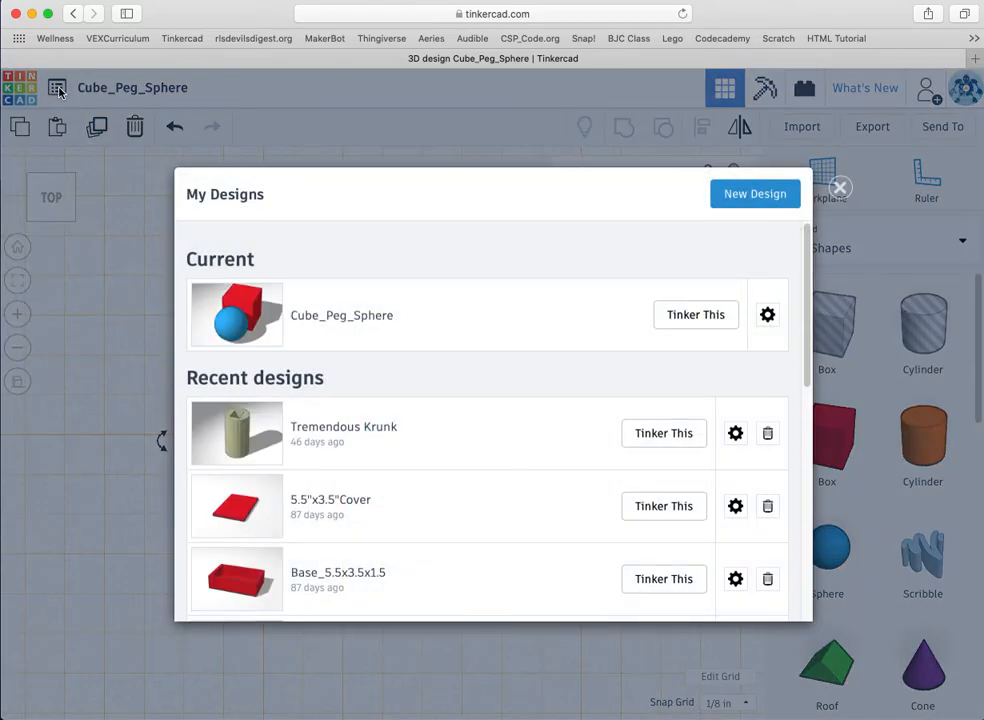
left_click(751, 193)
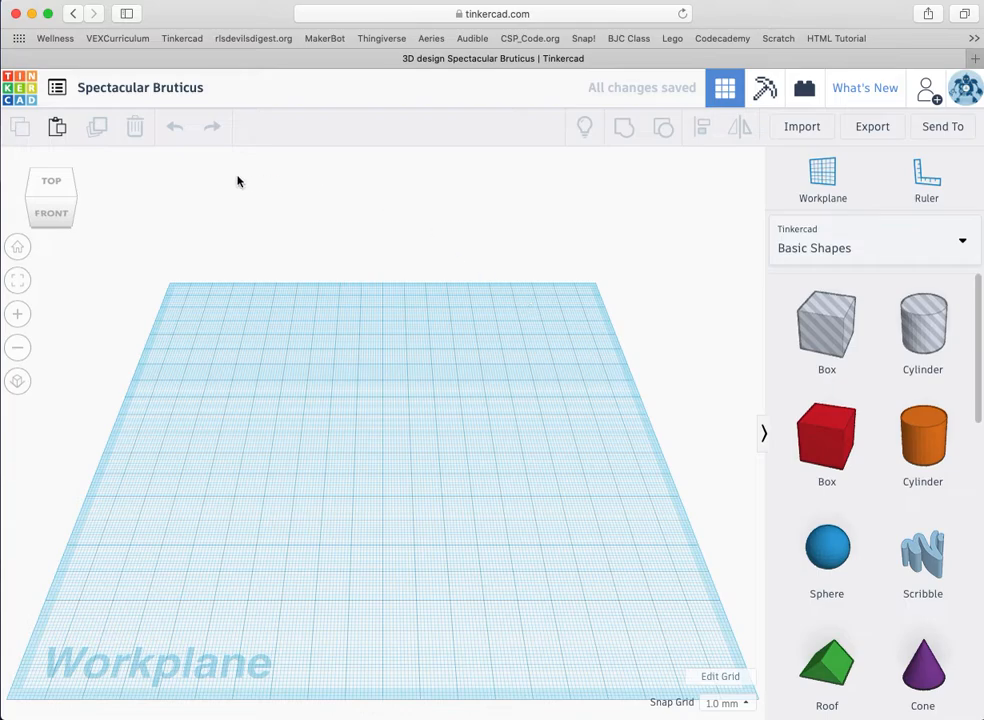
Step: Rename the design to 'Tutorial_Cube_Peg_Sphere' and view the workplane from the top
left_click(165, 88)
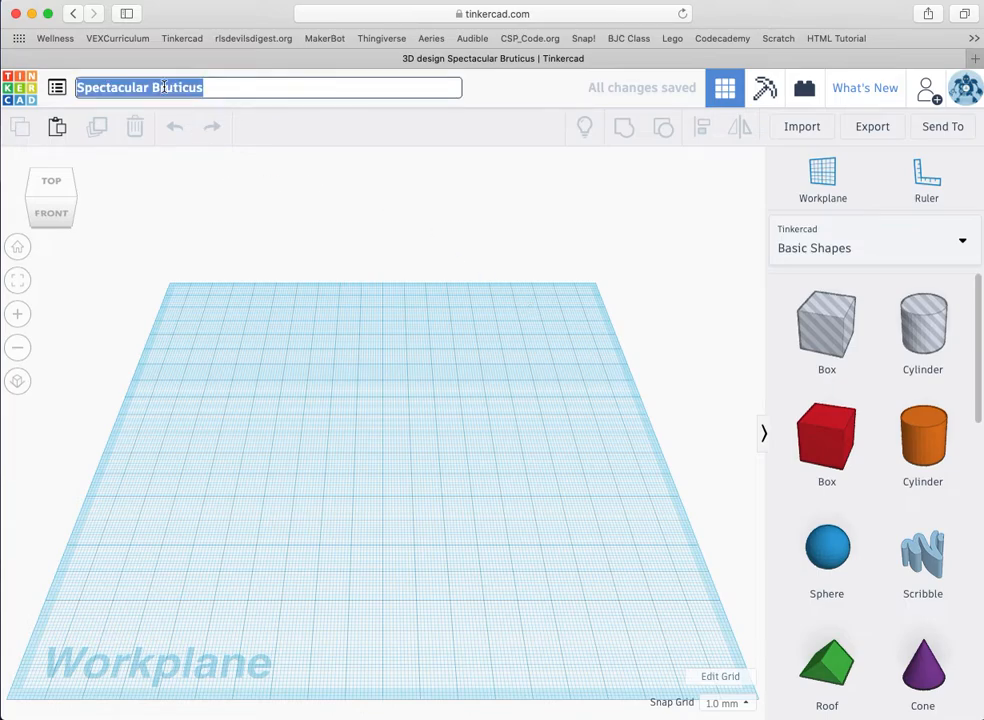
type("Tutori")
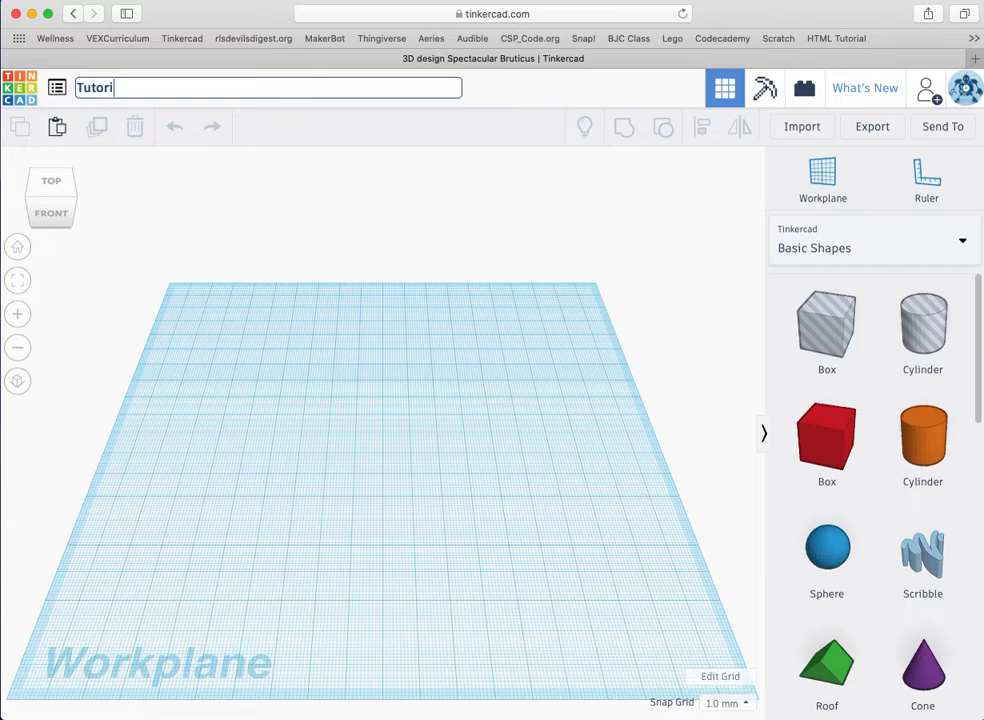
type("al_Cube_Peg_Sphere")
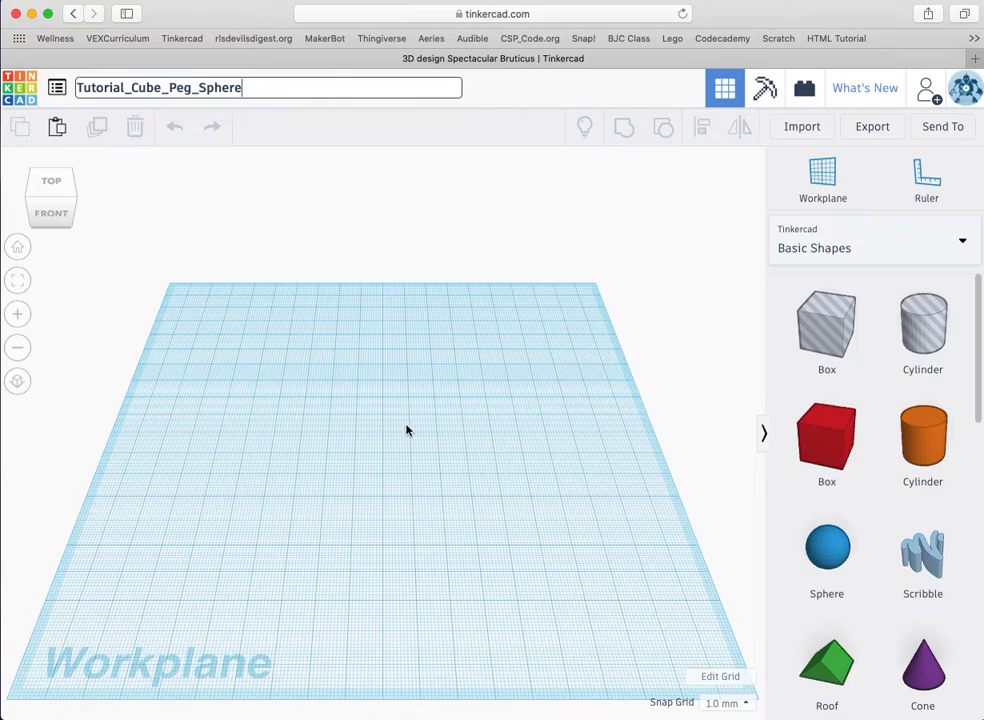
left_click(54, 190)
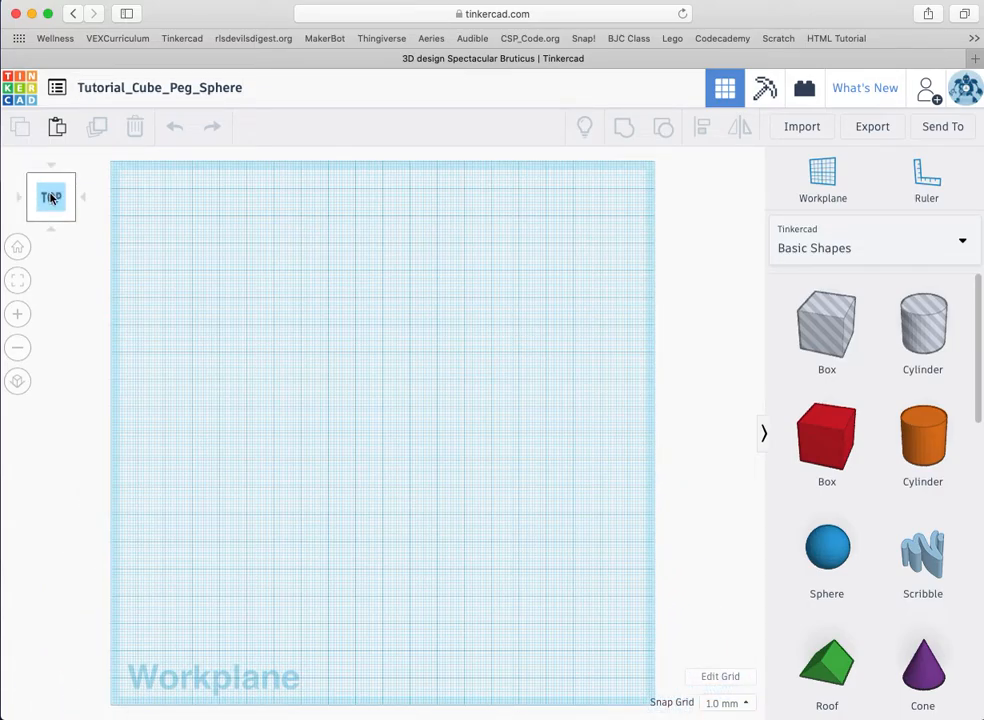
left_click(51, 226)
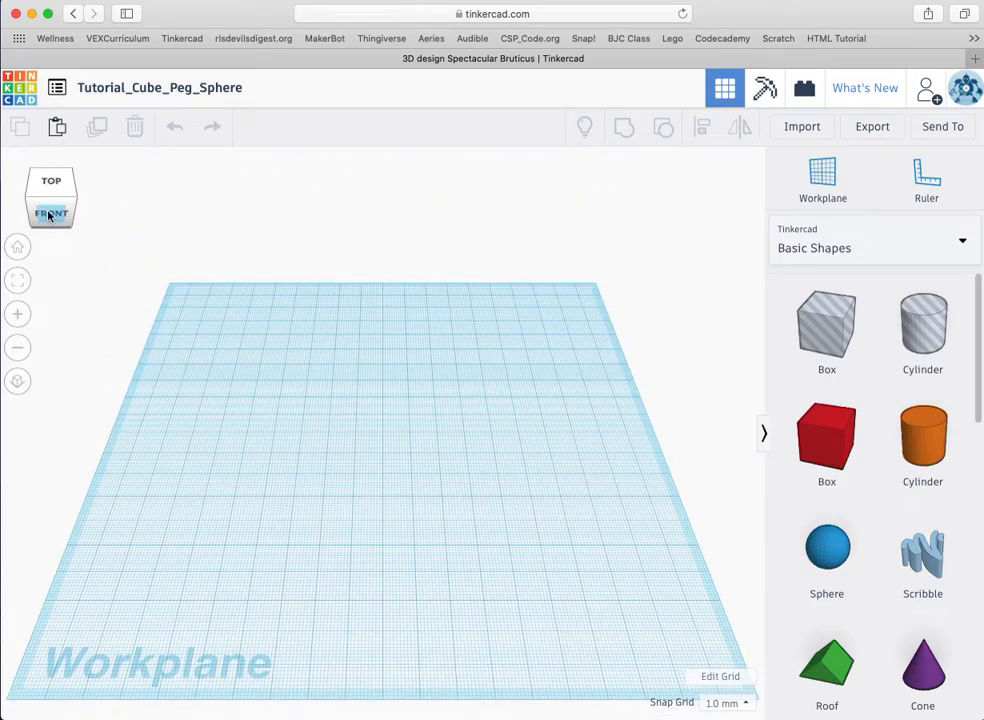
left_click(49, 215)
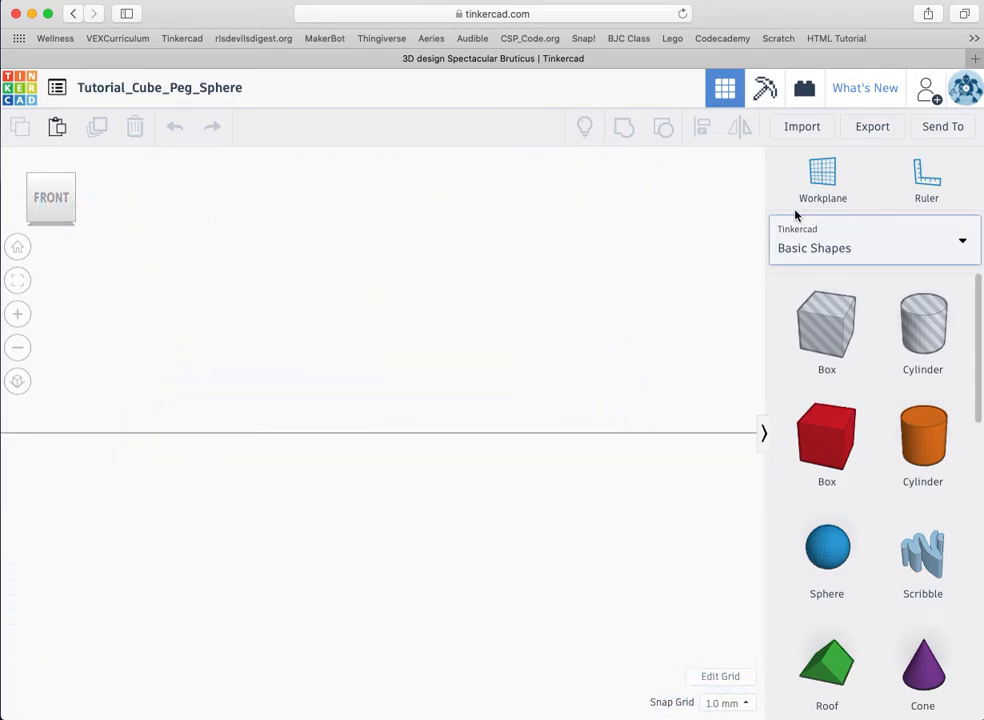
left_click(50, 182)
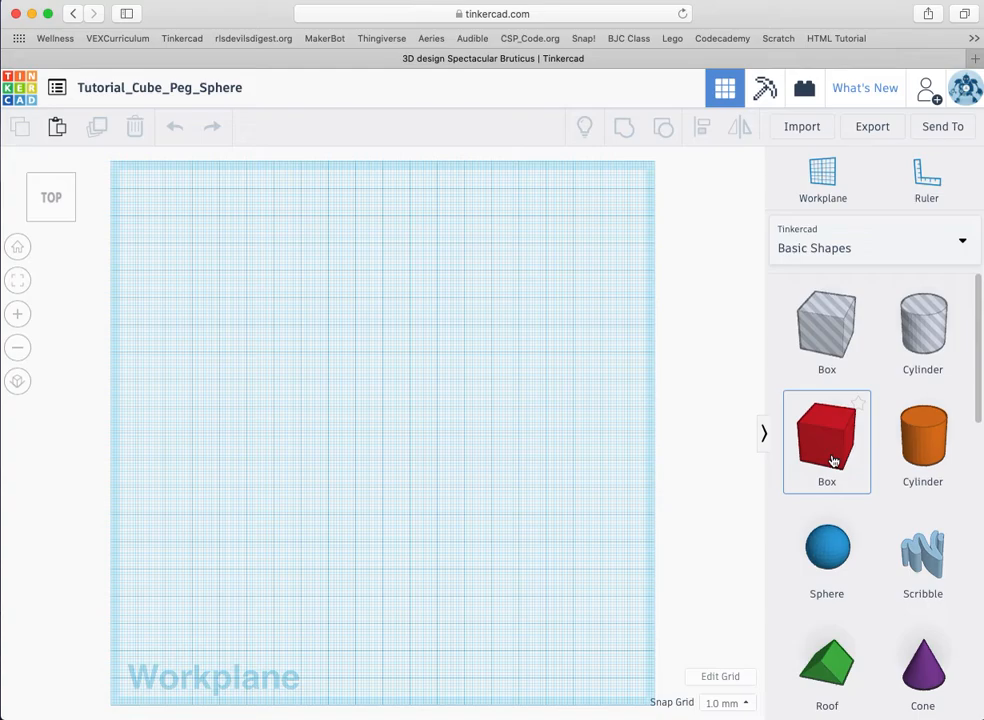
left_click(823, 173)
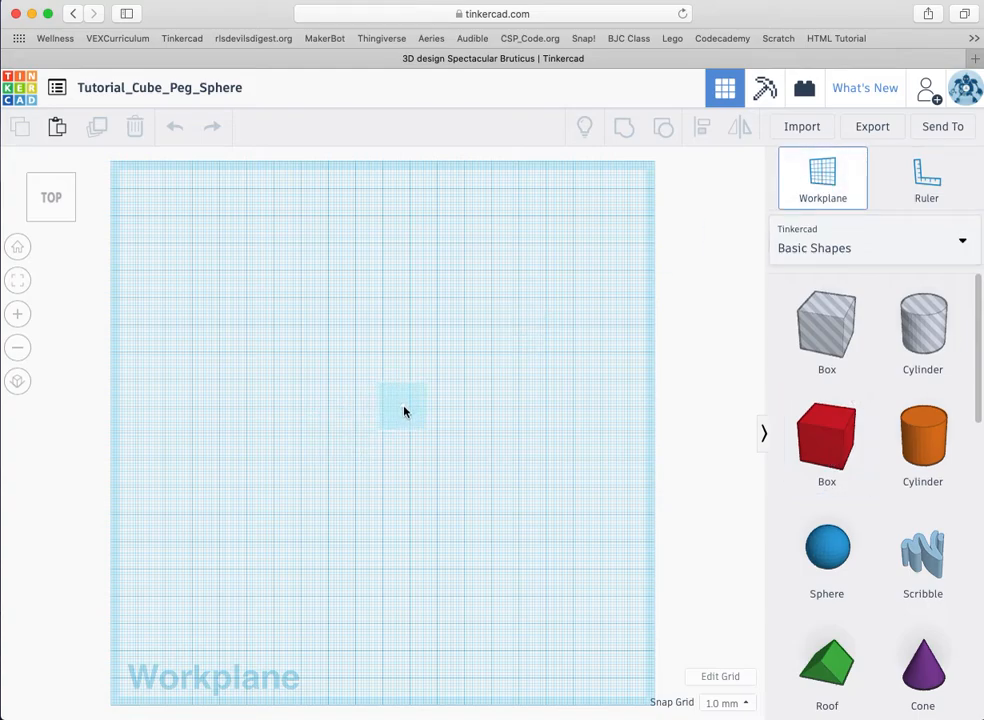
left_click(390, 430)
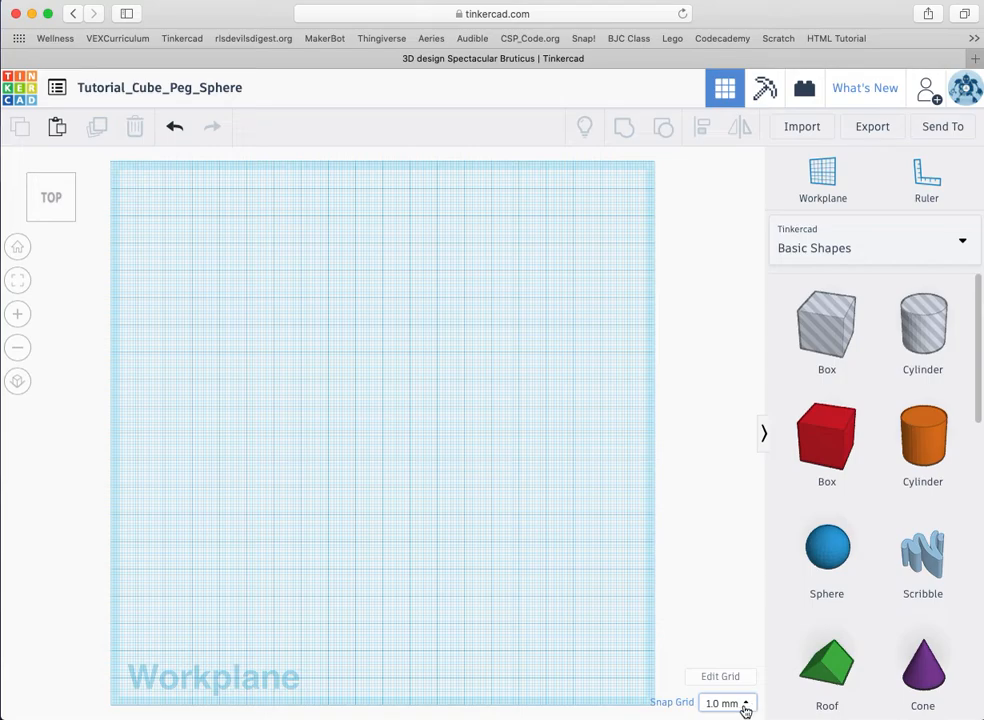
Step: Switch the workplane grid units to Inches
left_click(747, 706)
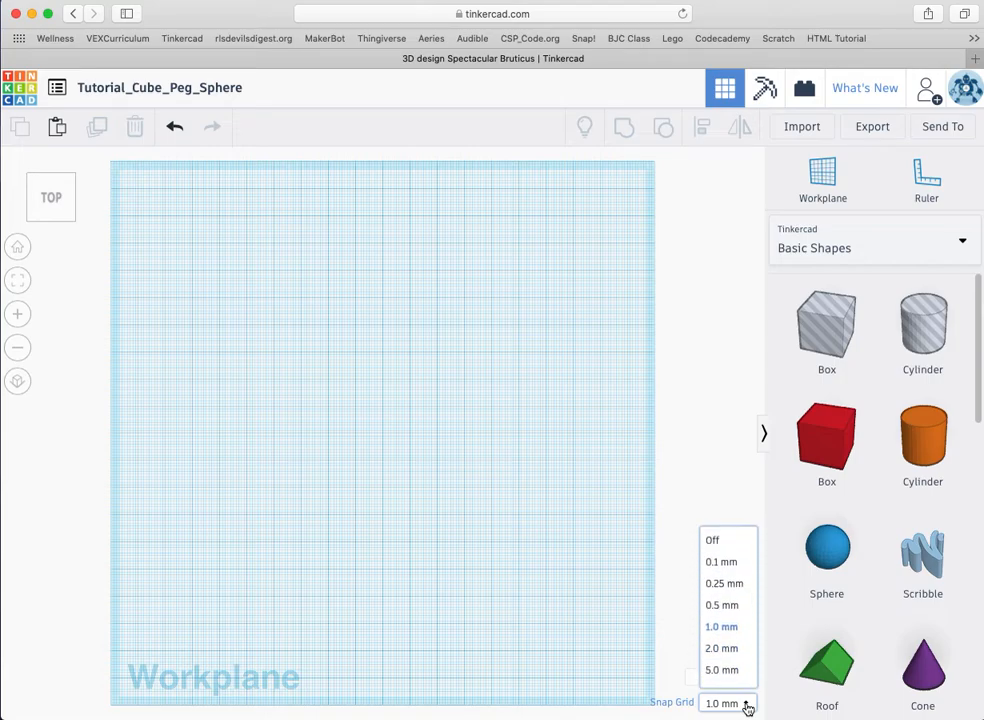
left_click(690, 455)
left_click(716, 676)
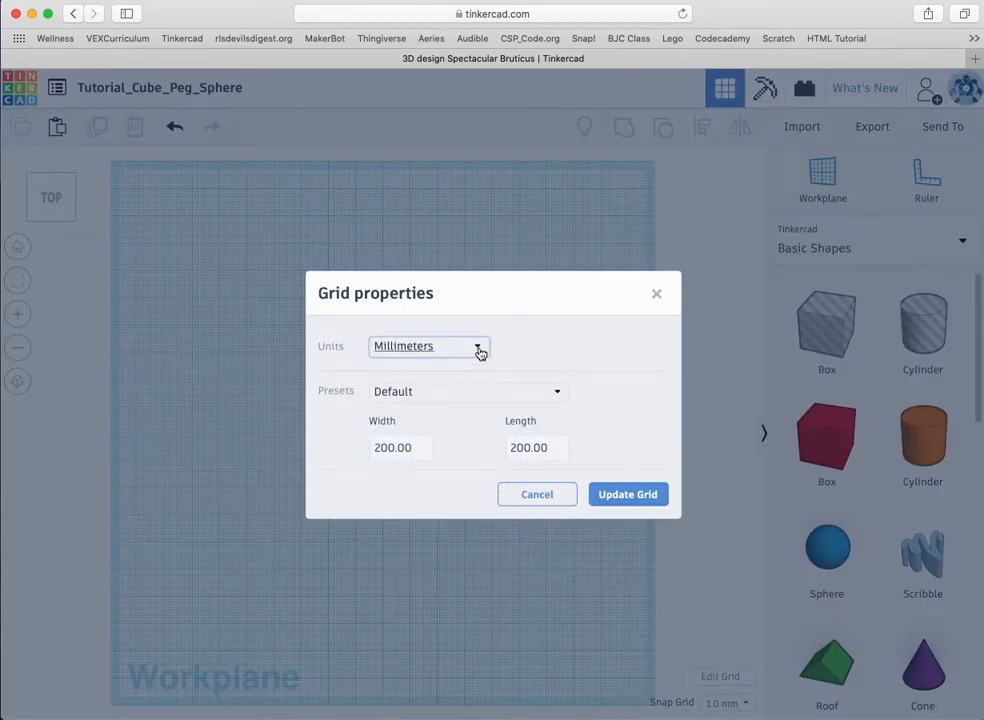
left_click(478, 346)
left_click(446, 397)
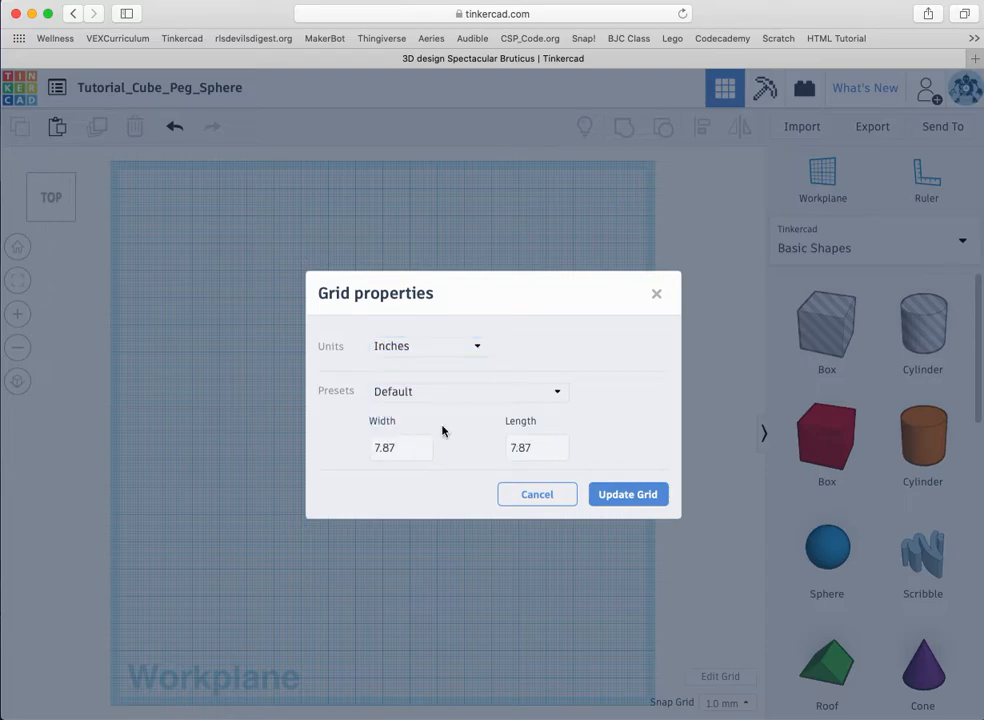
left_click(628, 495)
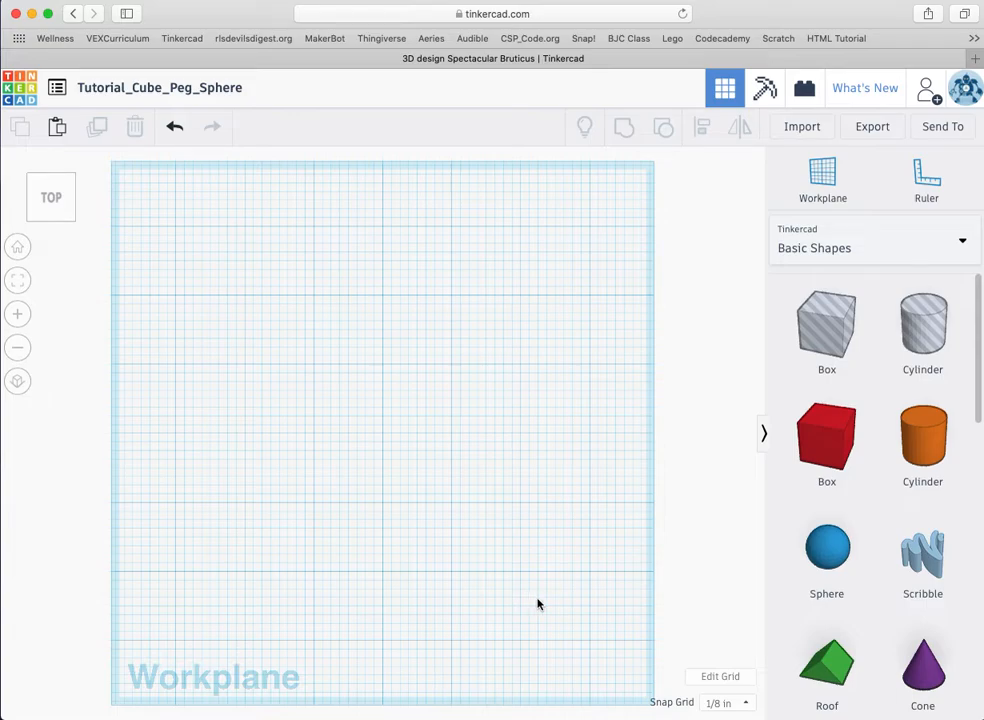
Step: Set the snap grid to 1/64 in
left_click(746, 705)
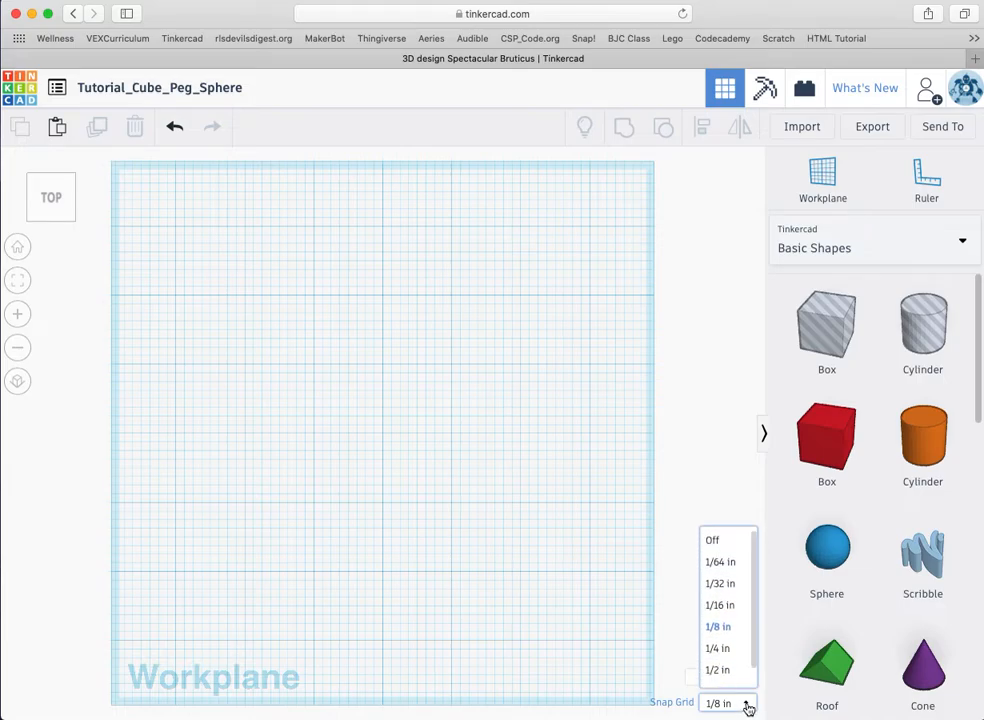
left_click(729, 572)
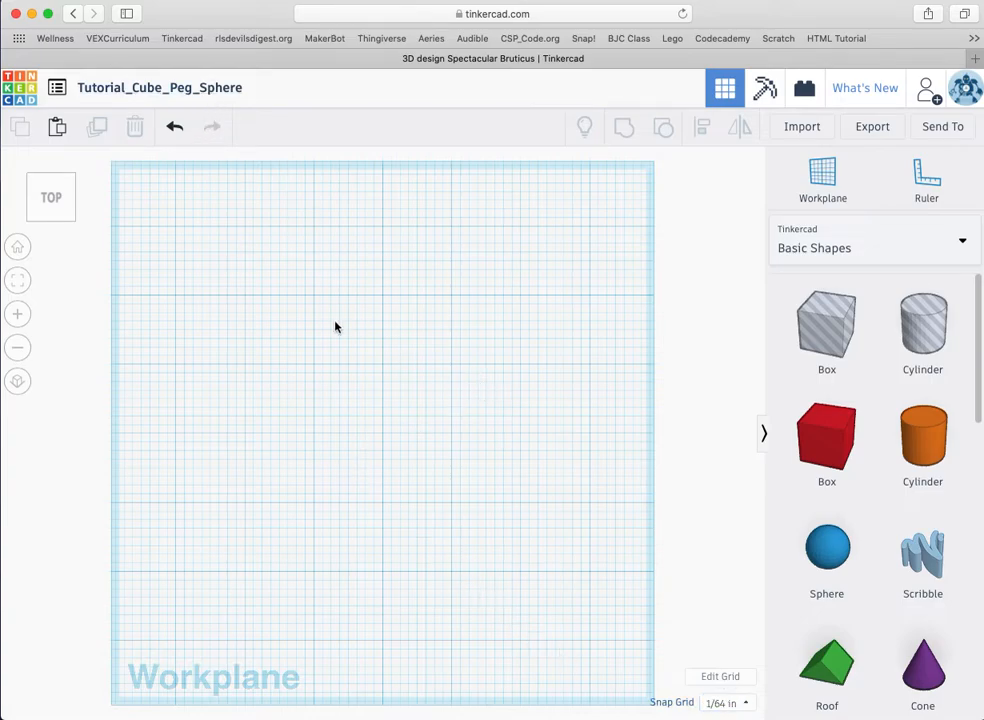
left_click(746, 704)
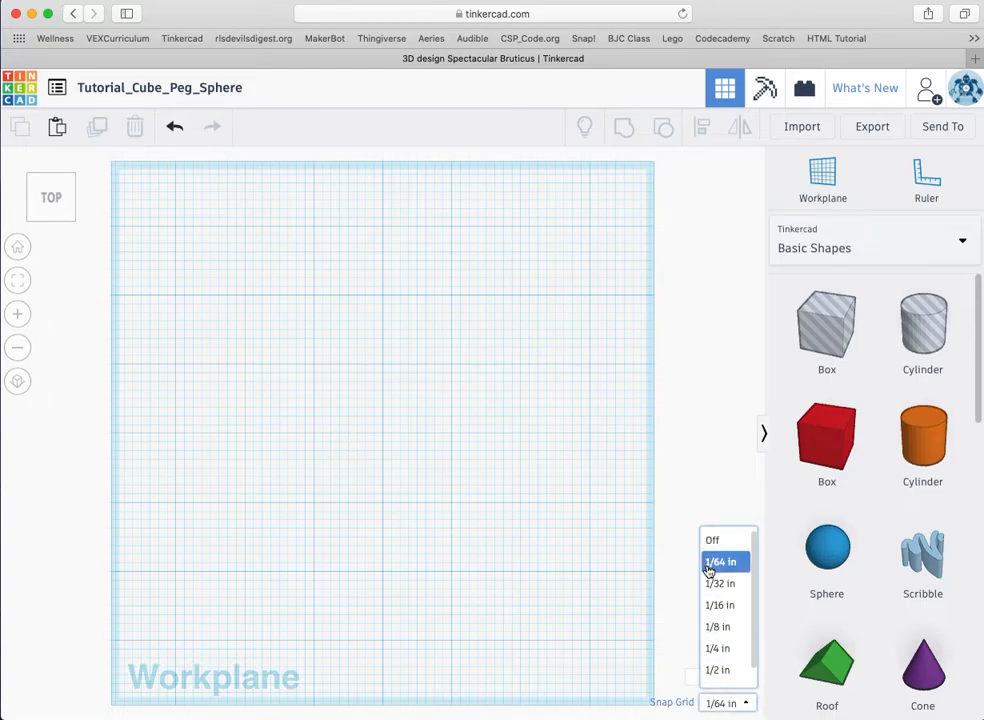
left_click(711, 568)
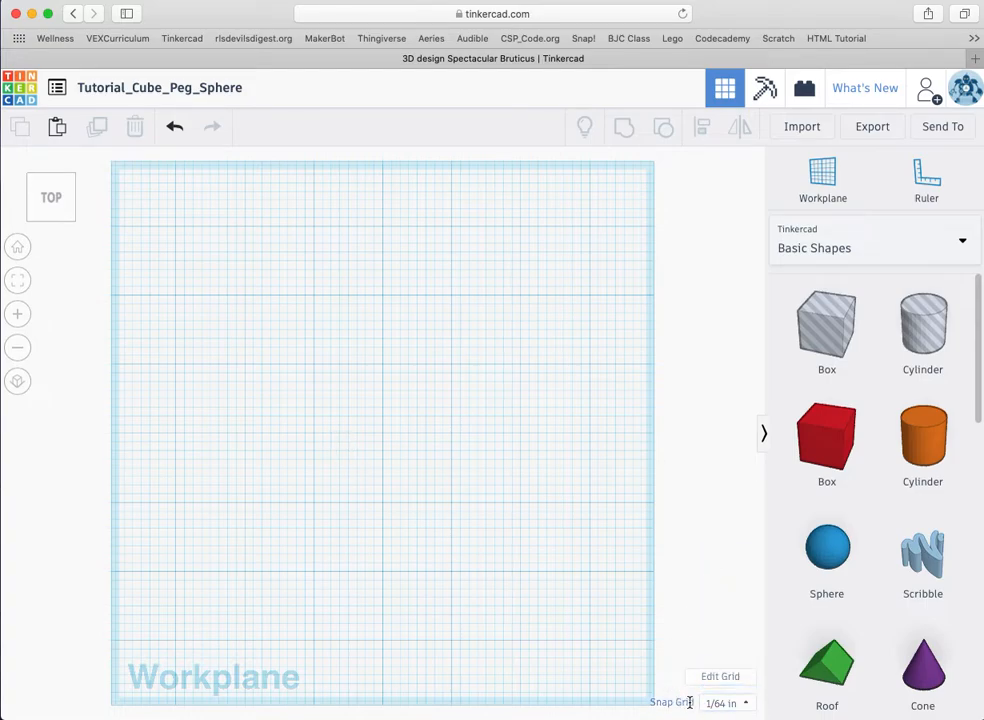
left_click(750, 706)
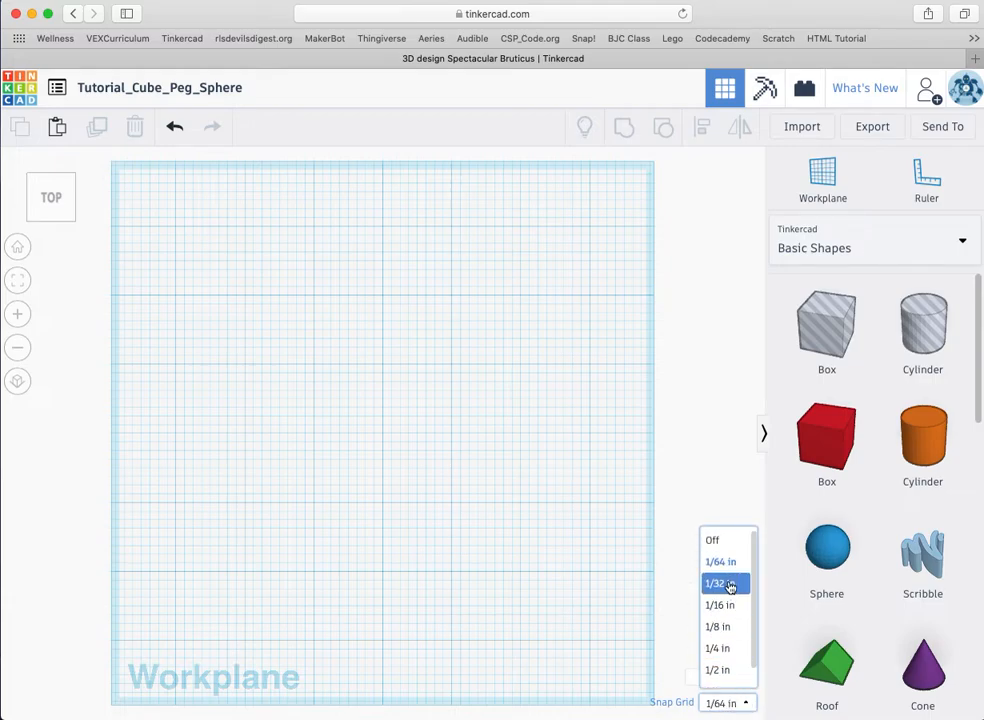
left_click(731, 564)
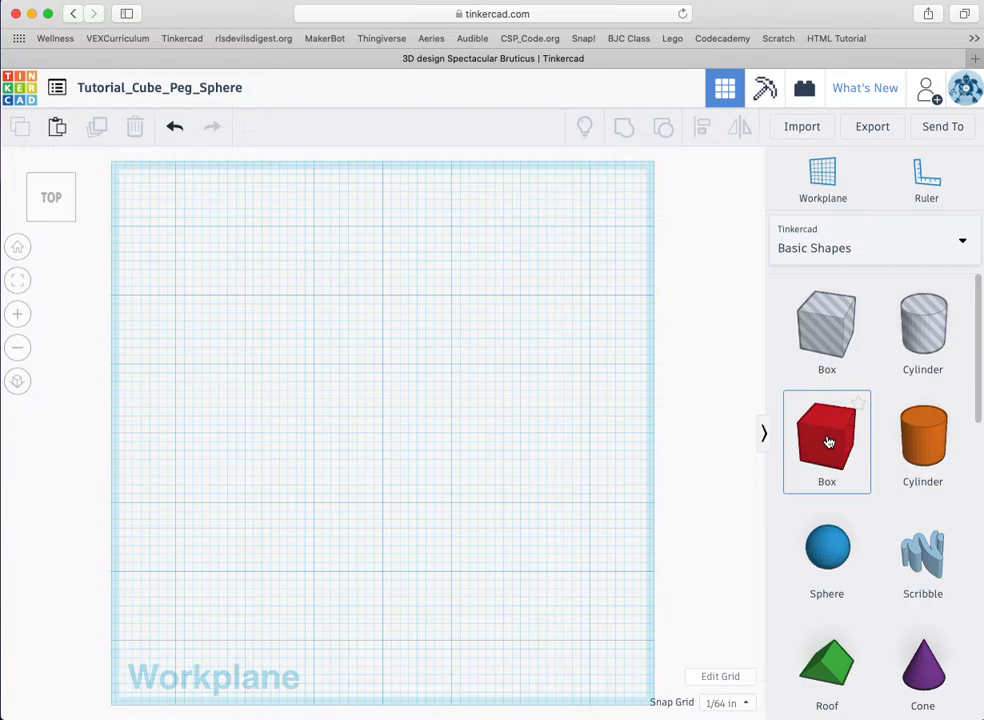
Step: Drop a red 1 × 1 × 1 in box just left of the workplane centre
left_click_drag(828, 442, 349, 473)
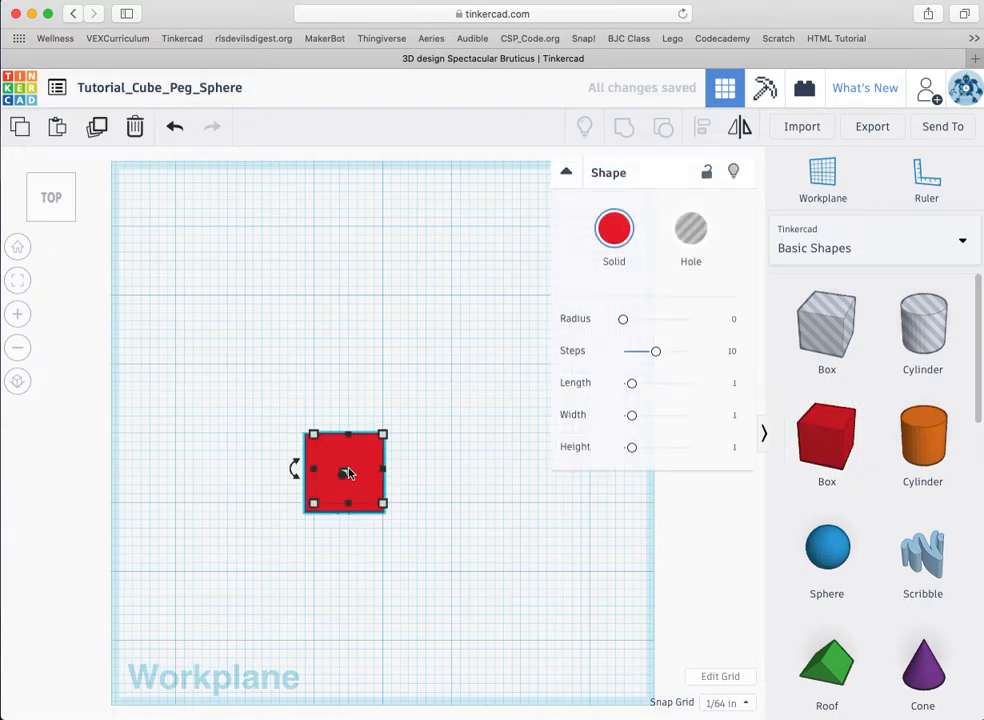
left_click(834, 553)
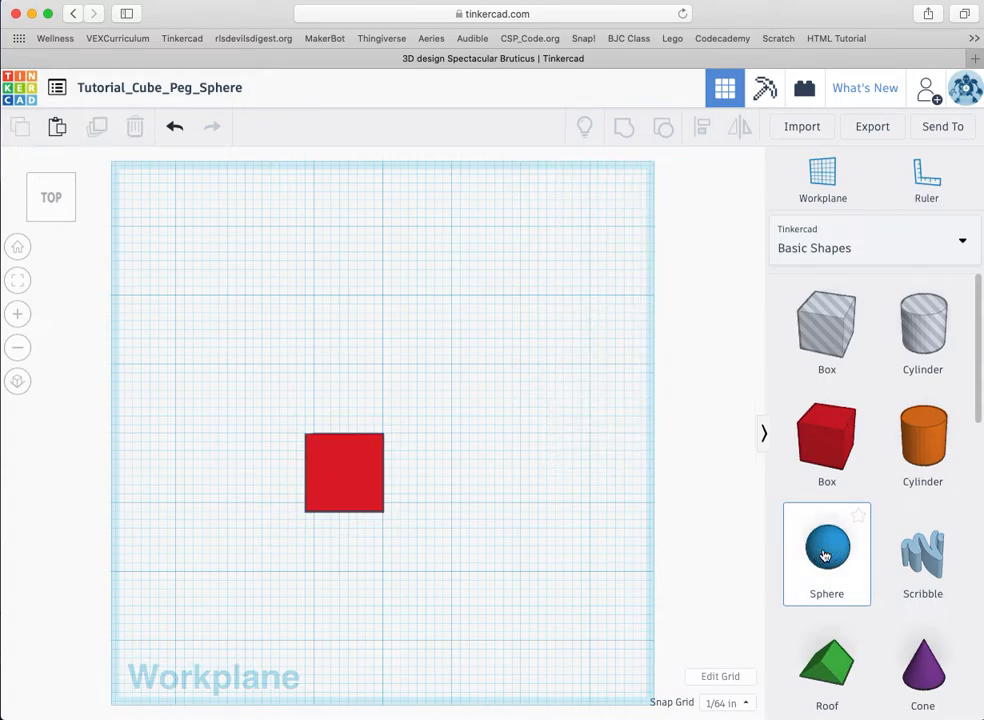
left_click(824, 553)
left_click(825, 555)
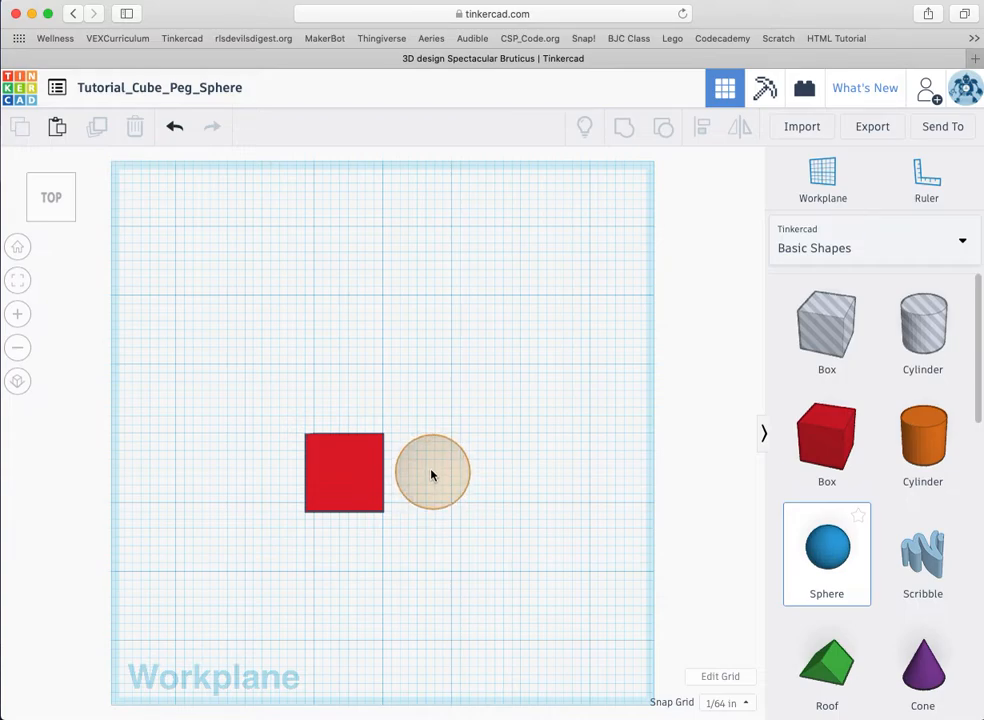
Step: Place the blue sphere right of the red box and resize it to 0.5 in
left_click(432, 473)
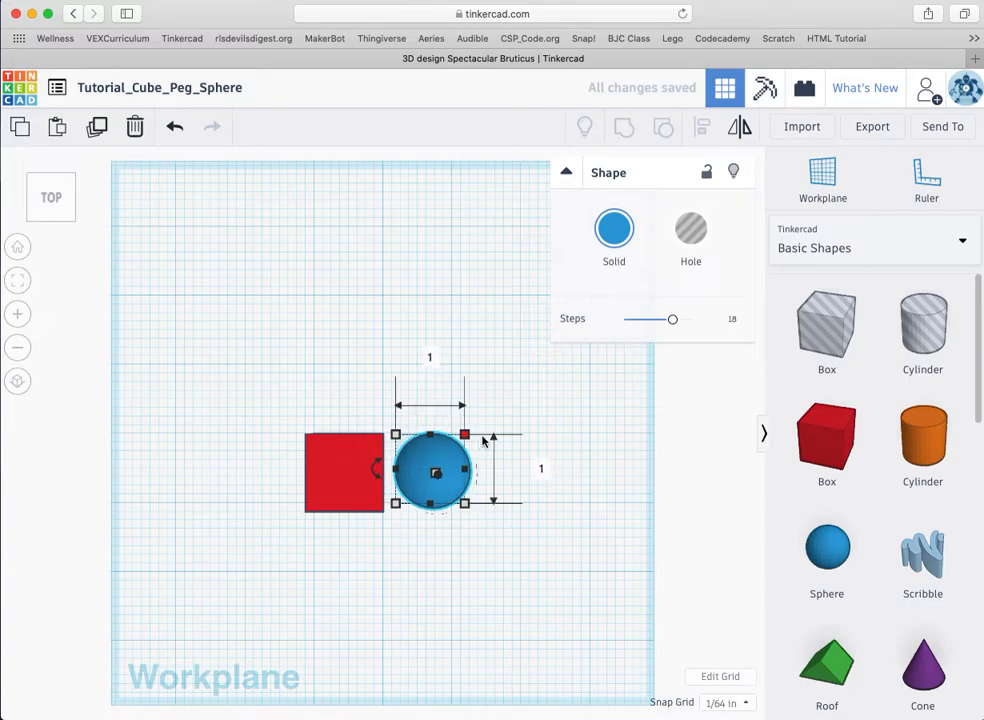
left_click(539, 471)
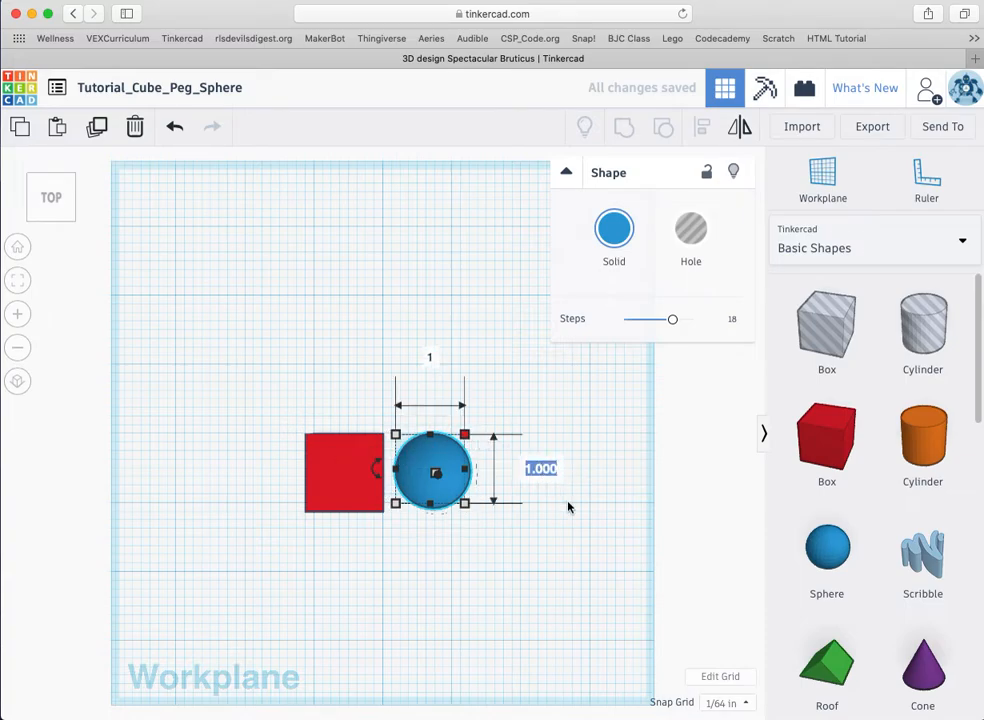
type(".5")
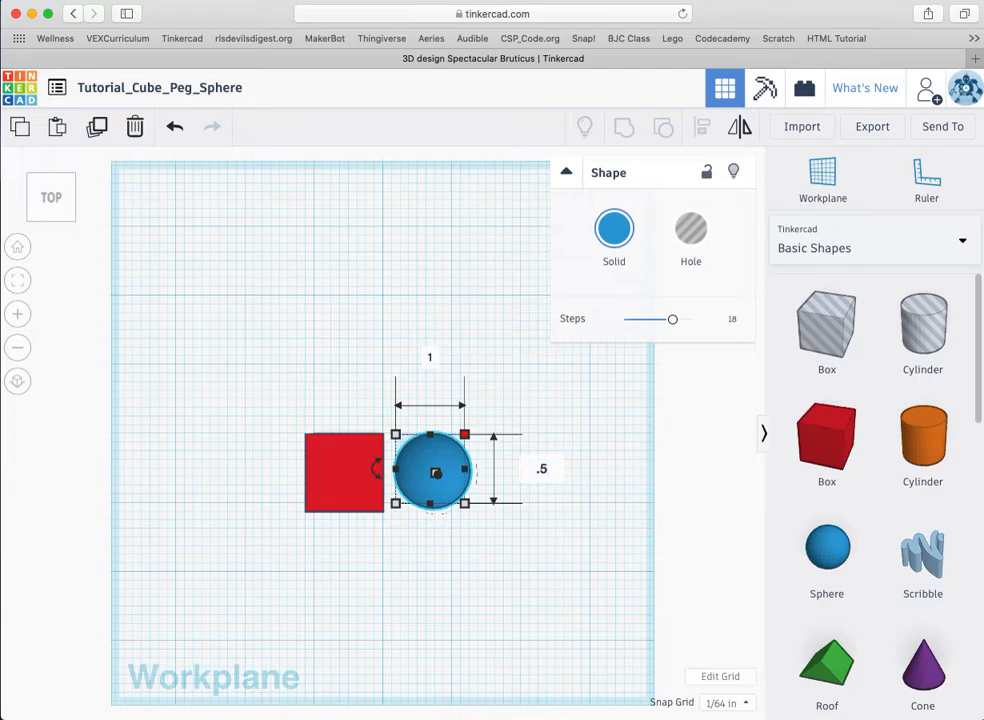
key("Return")
left_click(431, 396)
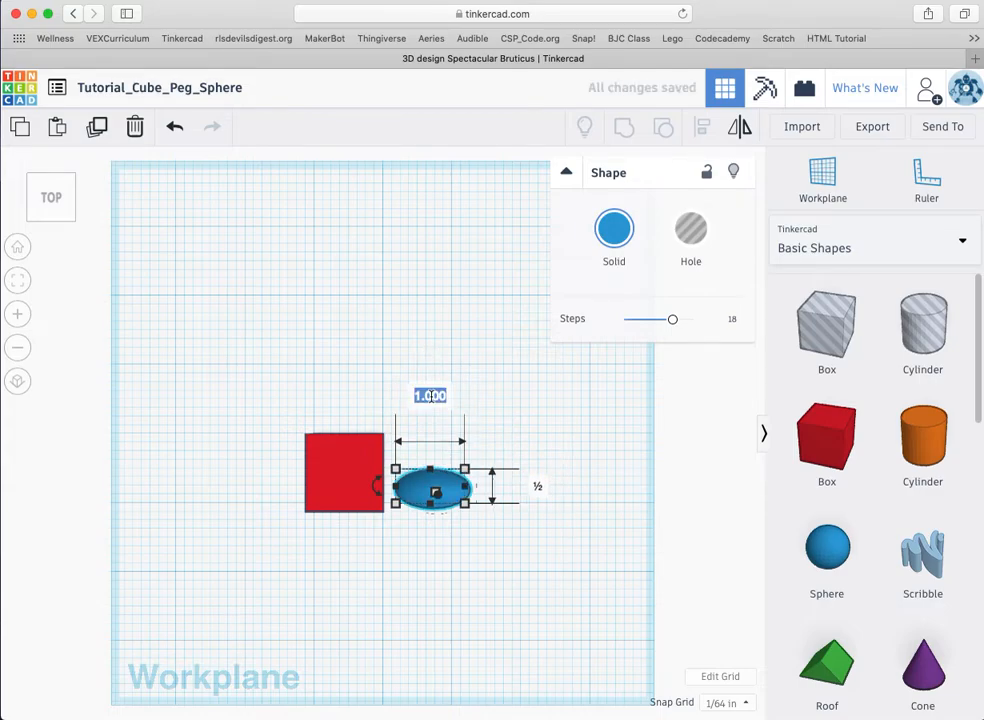
type(".5")
key("Return")
Step: Resize the red box's width and length to 0.5 in
left_click(342, 476)
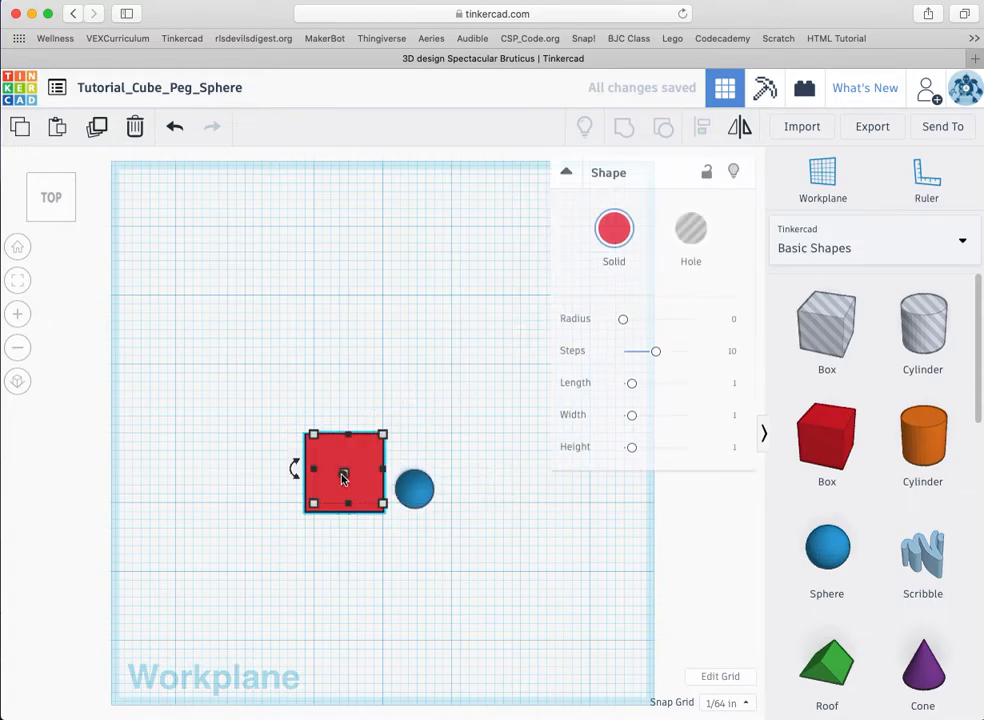
mouse_move(385, 437)
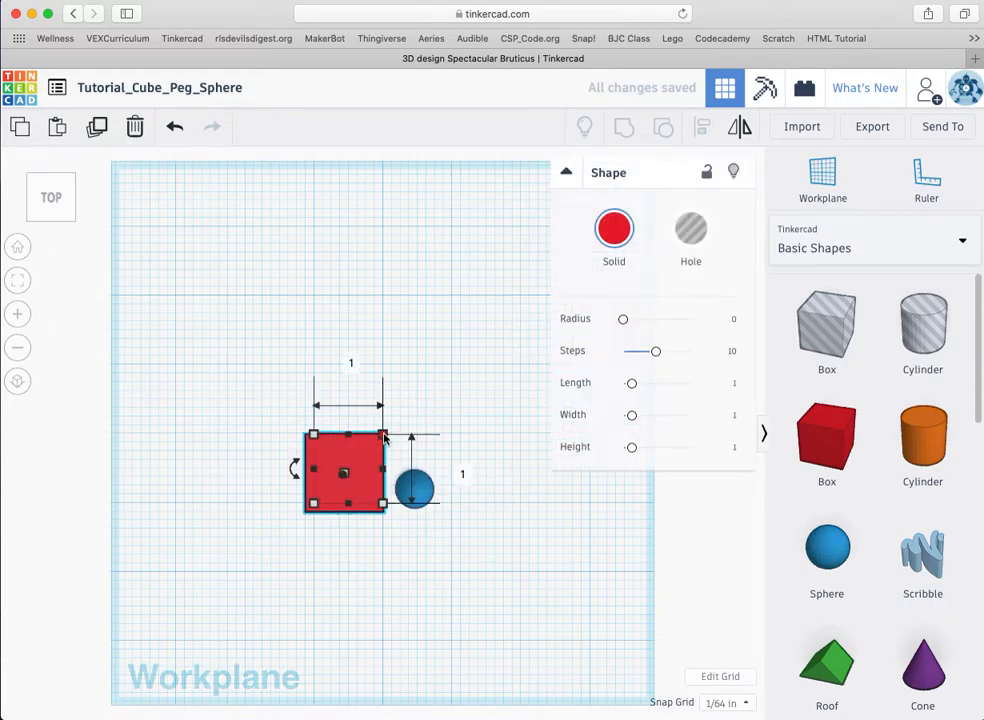
left_click(349, 360)
type(".")
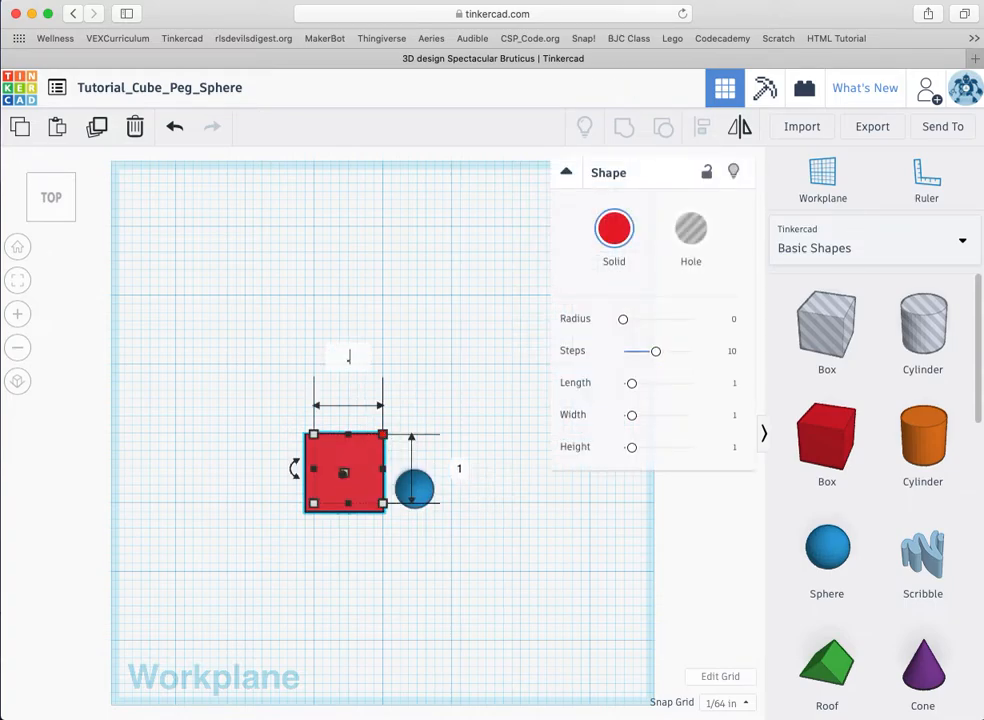
key("Return")
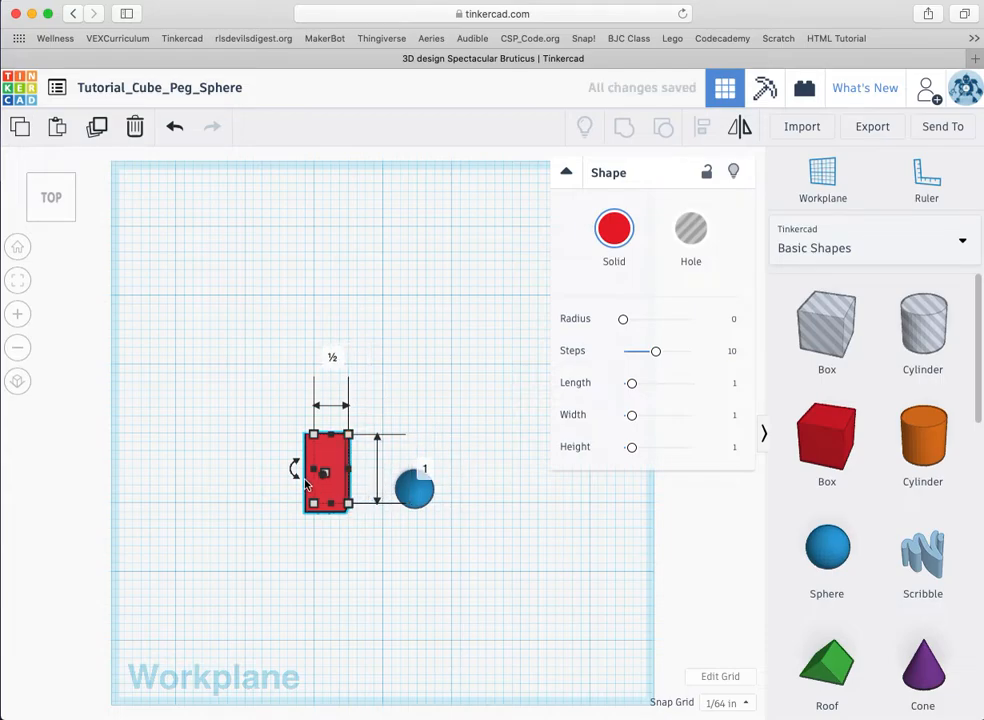
left_click(236, 469)
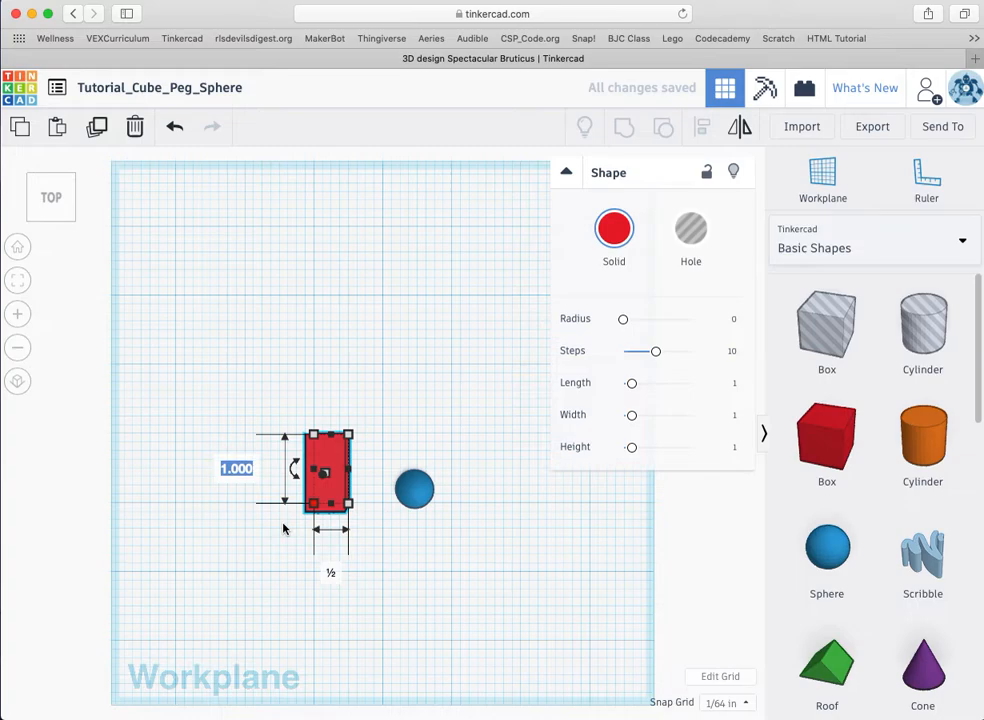
type(".5")
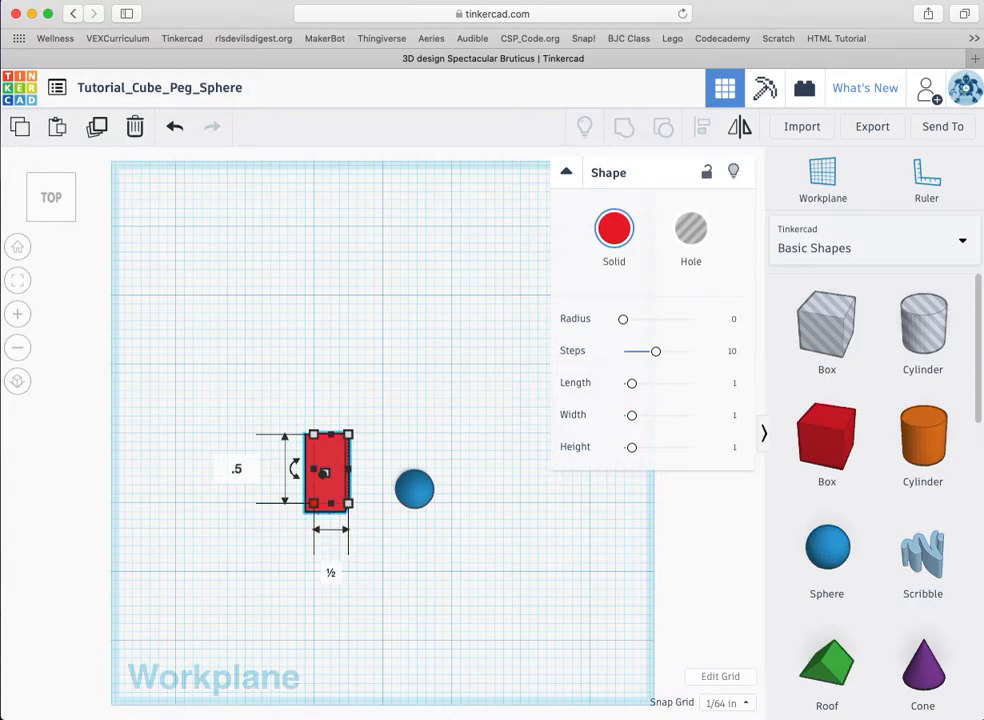
key("Return")
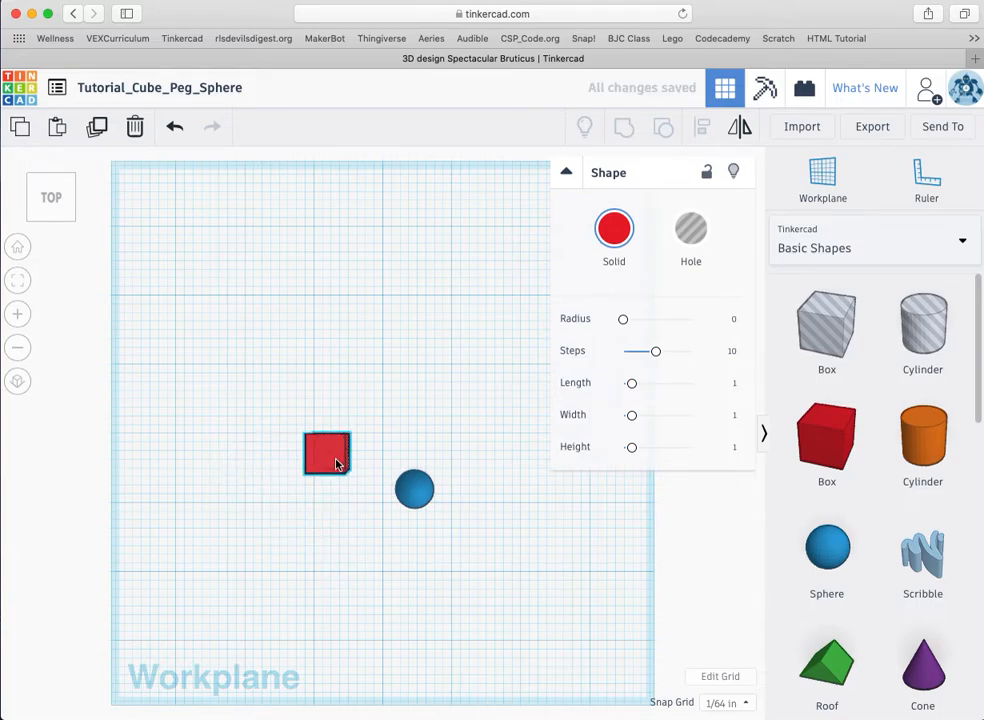
Step: Switch to an orthographic view and shift the red box slightly left
left_click(19, 282)
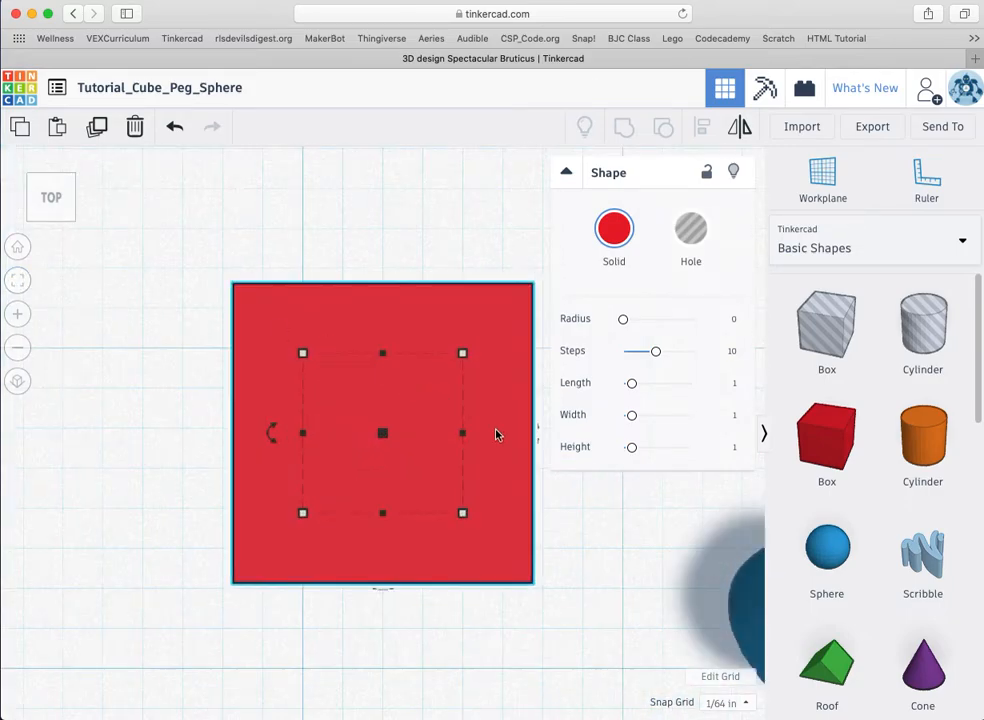
left_click(17, 350)
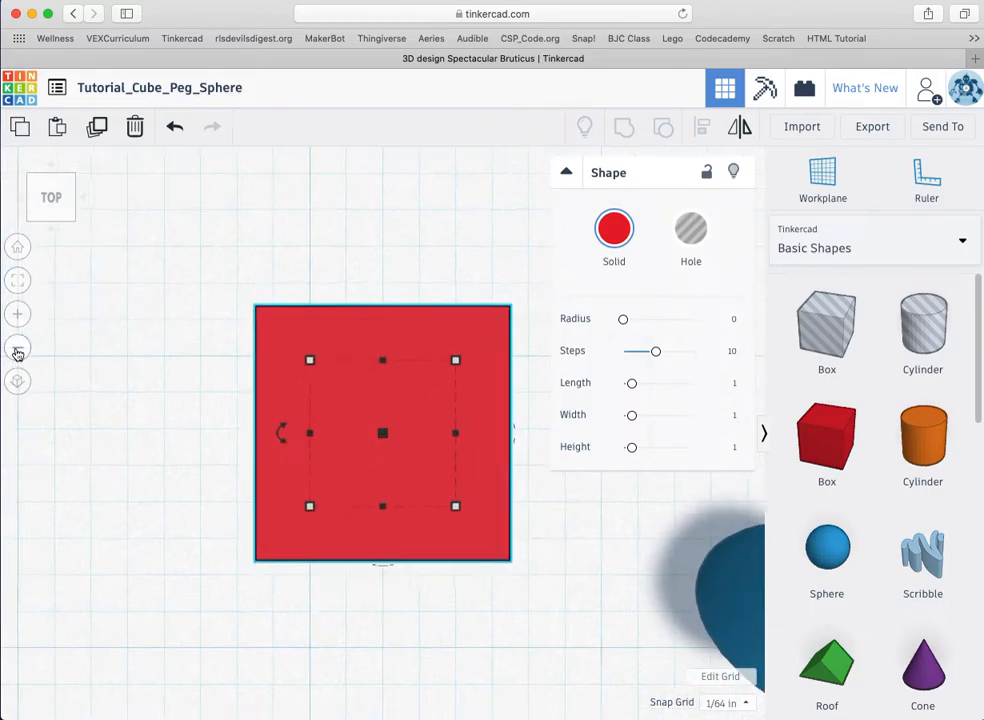
left_click(17, 350)
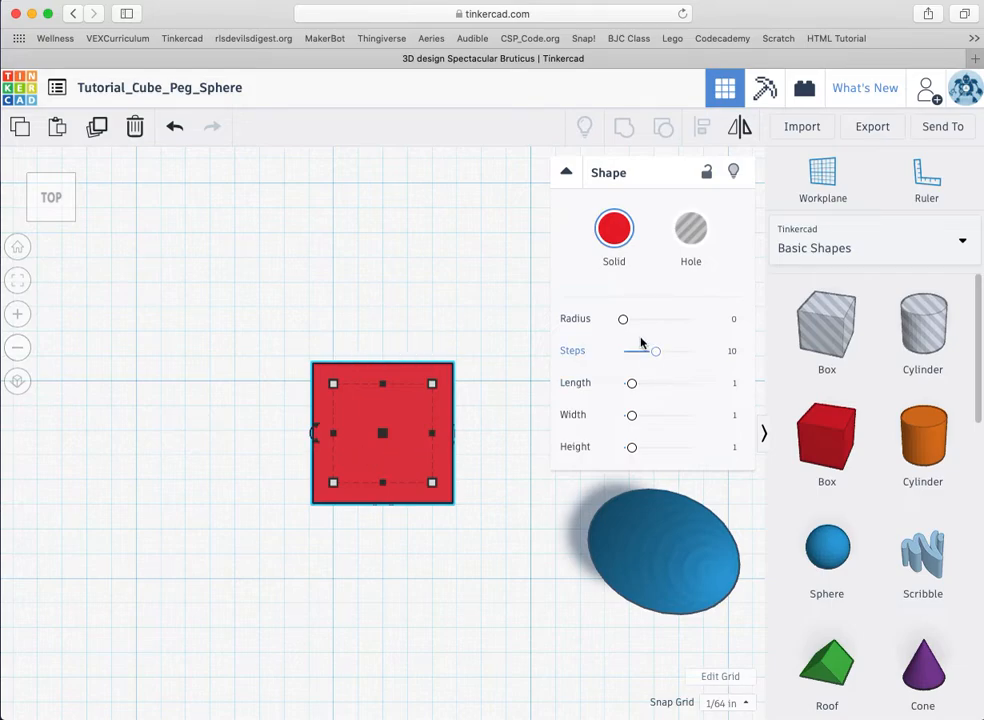
left_click_drag(410, 380, 233, 397)
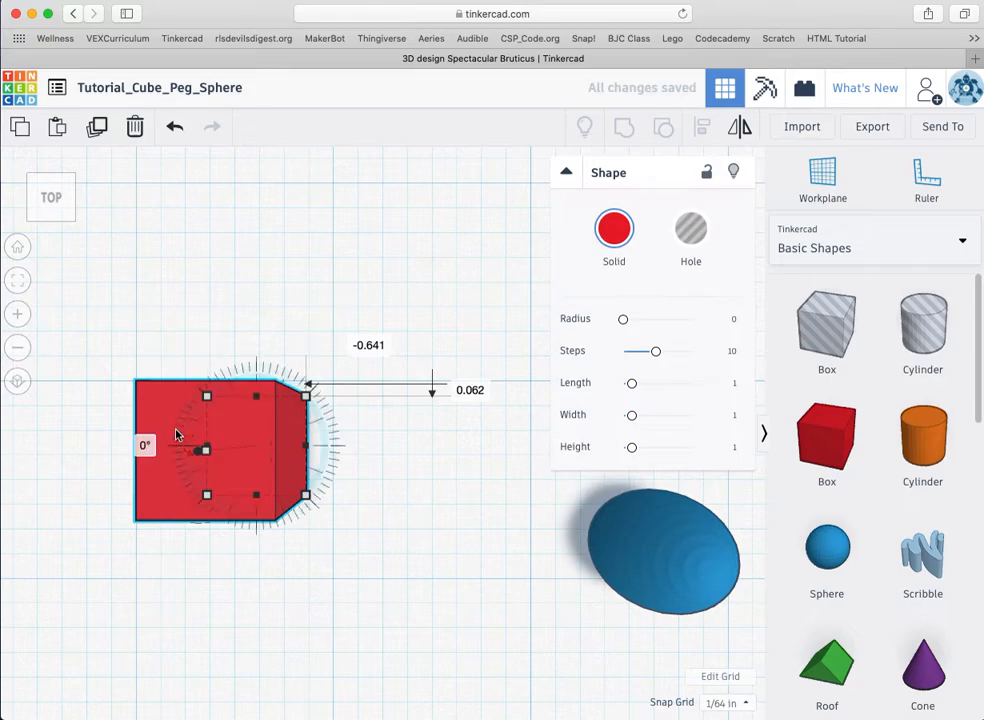
left_click(17, 384)
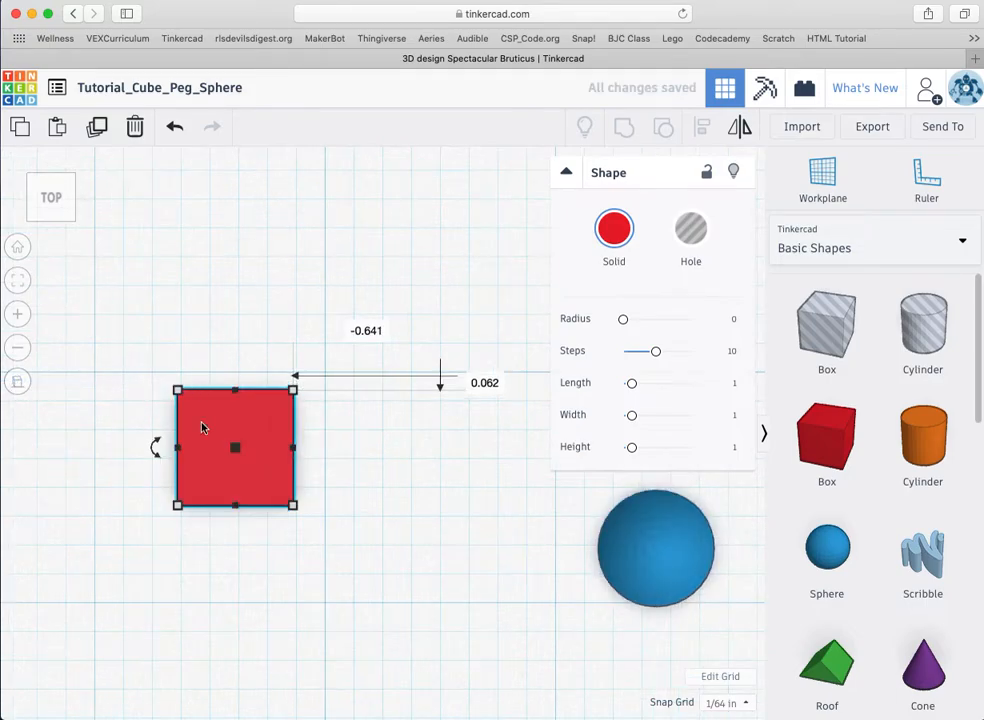
left_click_drag(242, 417, 275, 401)
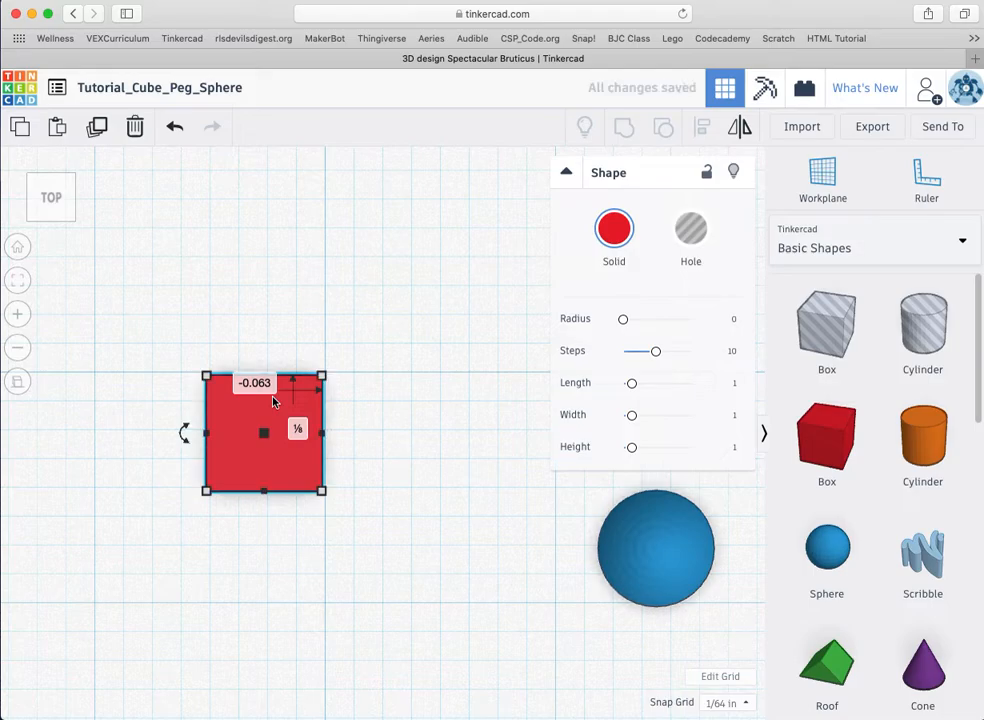
Step: Move the sphere against the box's right side and nudge the box up to align
left_click_drag(658, 570, 389, 450)
left_click(514, 448)
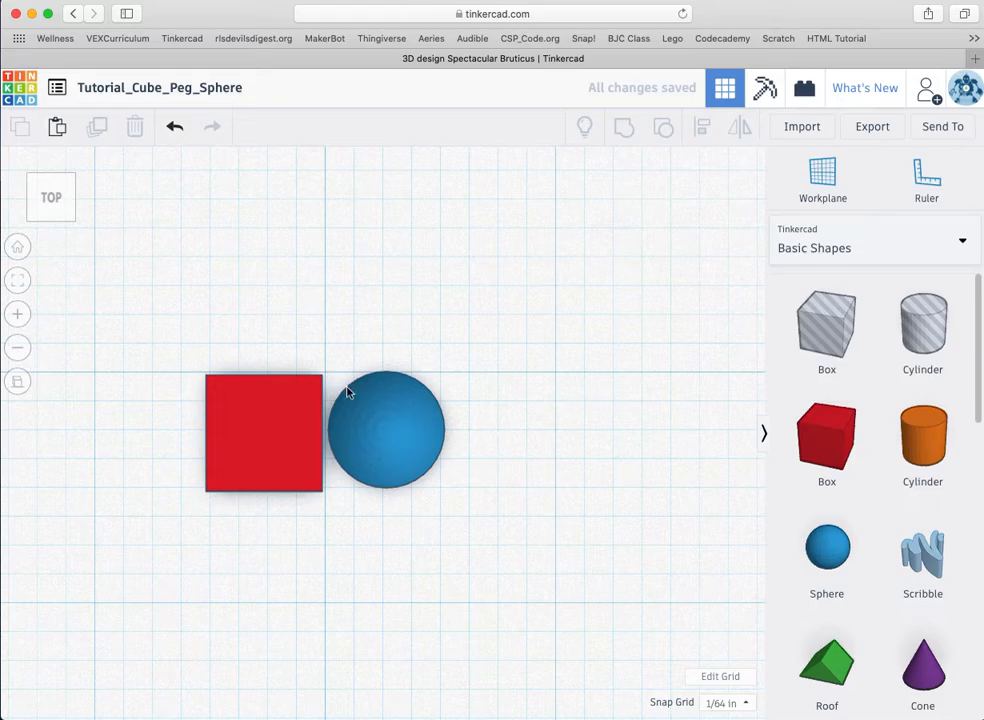
left_click(282, 398)
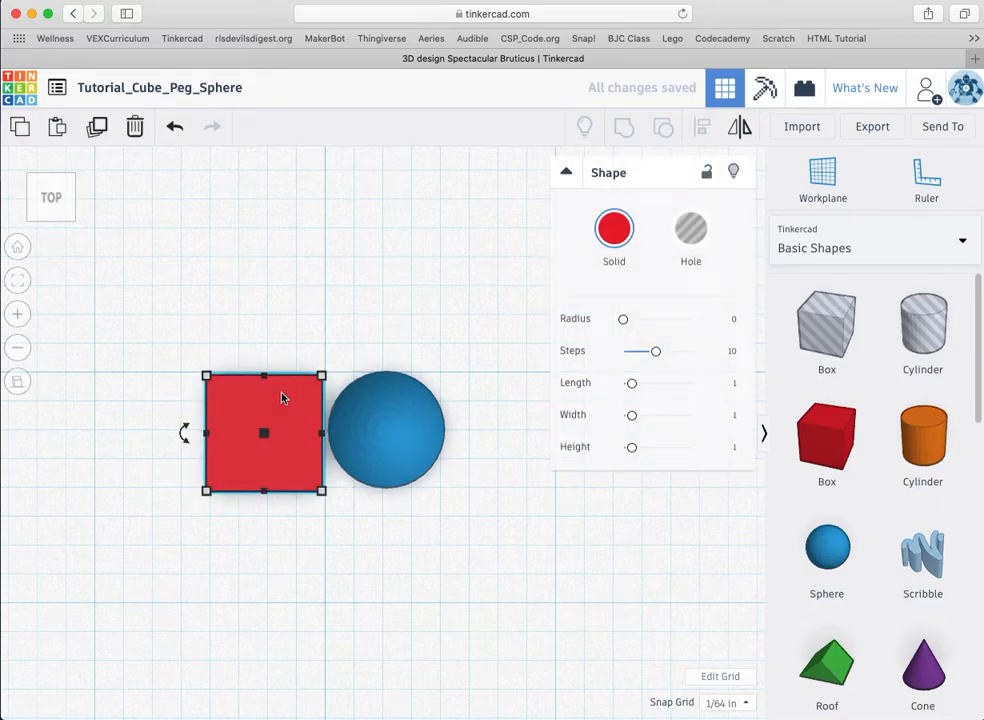
key("Up")
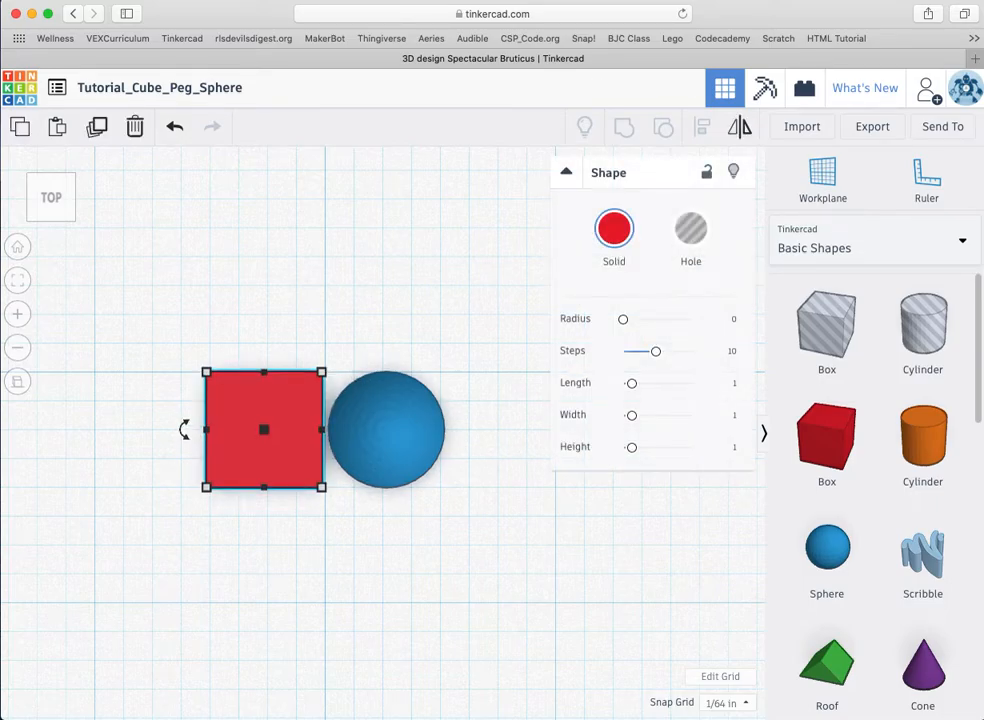
left_click(396, 566)
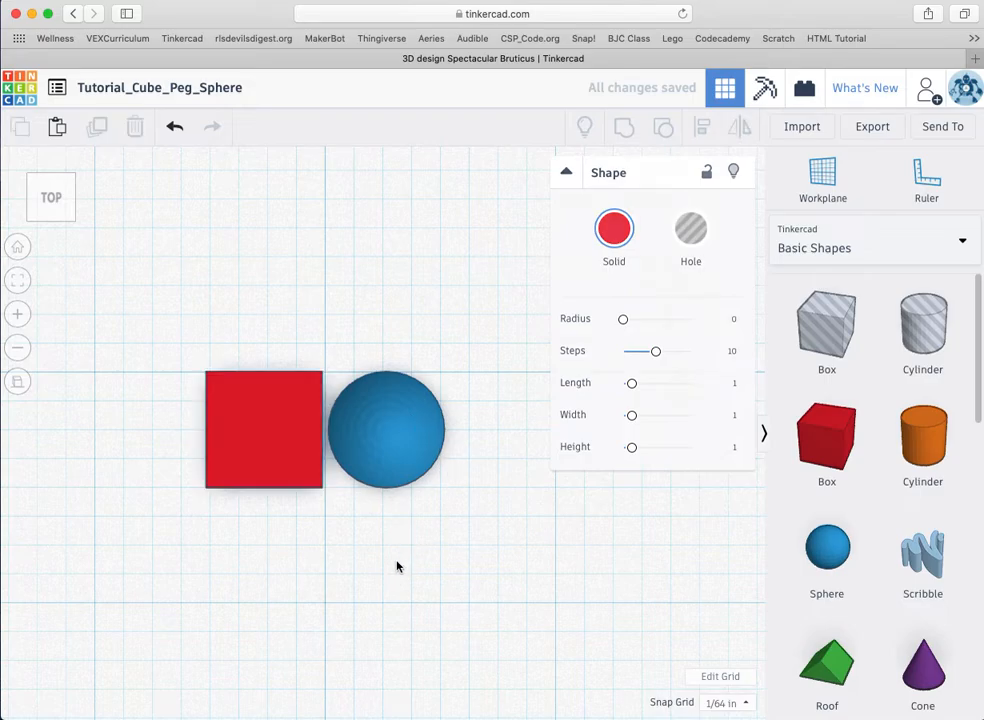
left_click(393, 401)
left_click(316, 532)
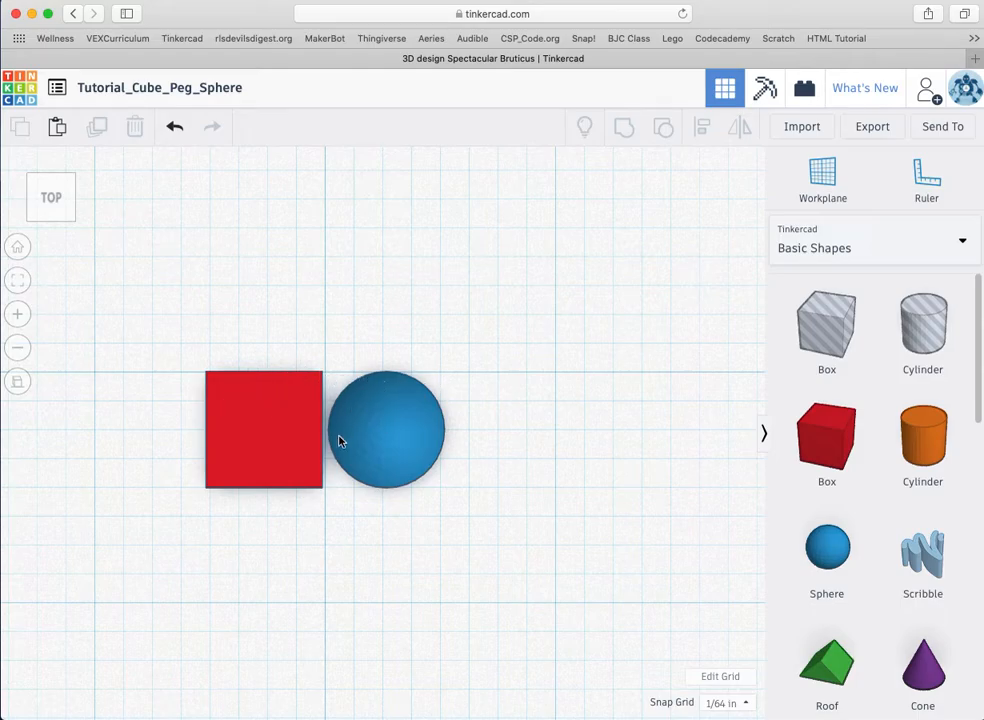
Step: Place a workplane on the red box's top face
left_click(822, 177)
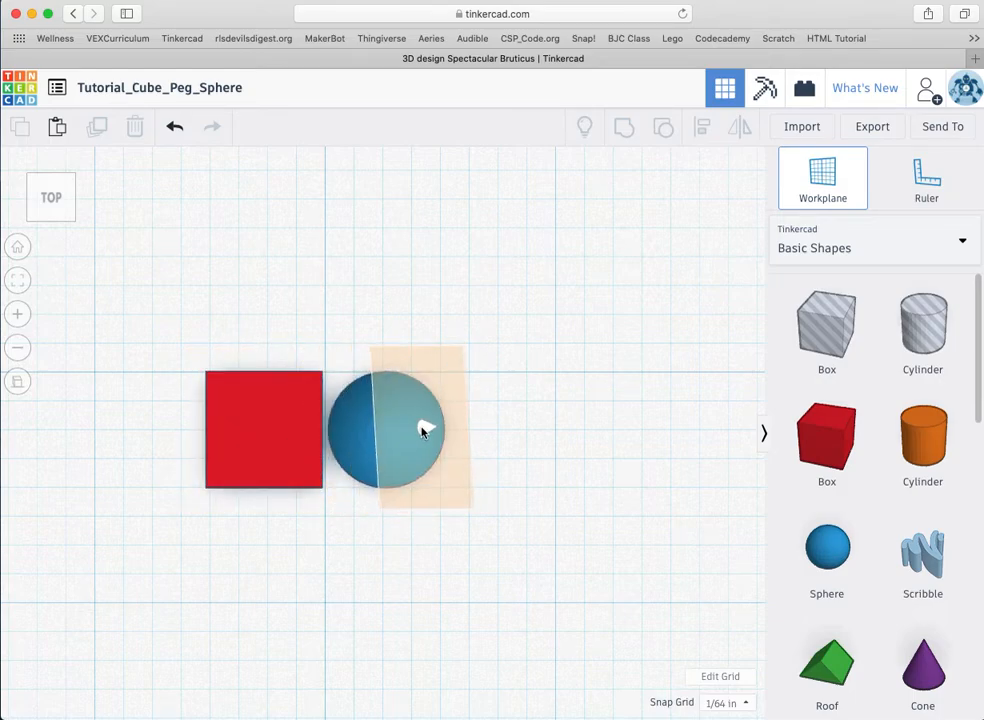
left_click(263, 435)
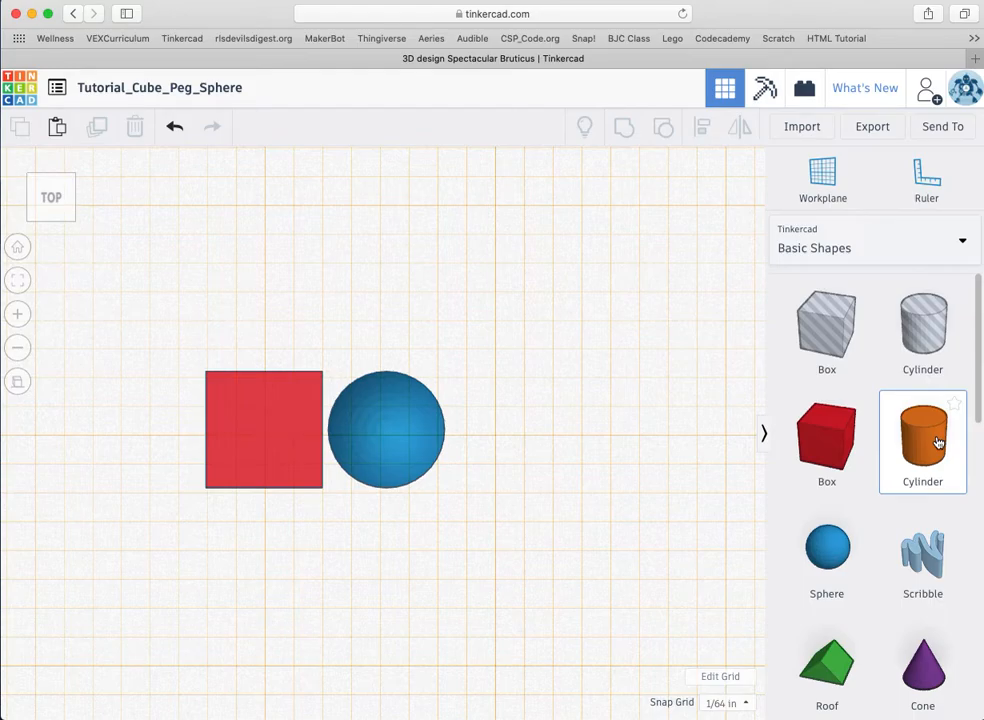
Step: Add an orange cylinder right of the sphere, sized 0.2 wide by 0.2 long
left_click_drag(907, 448, 583, 458)
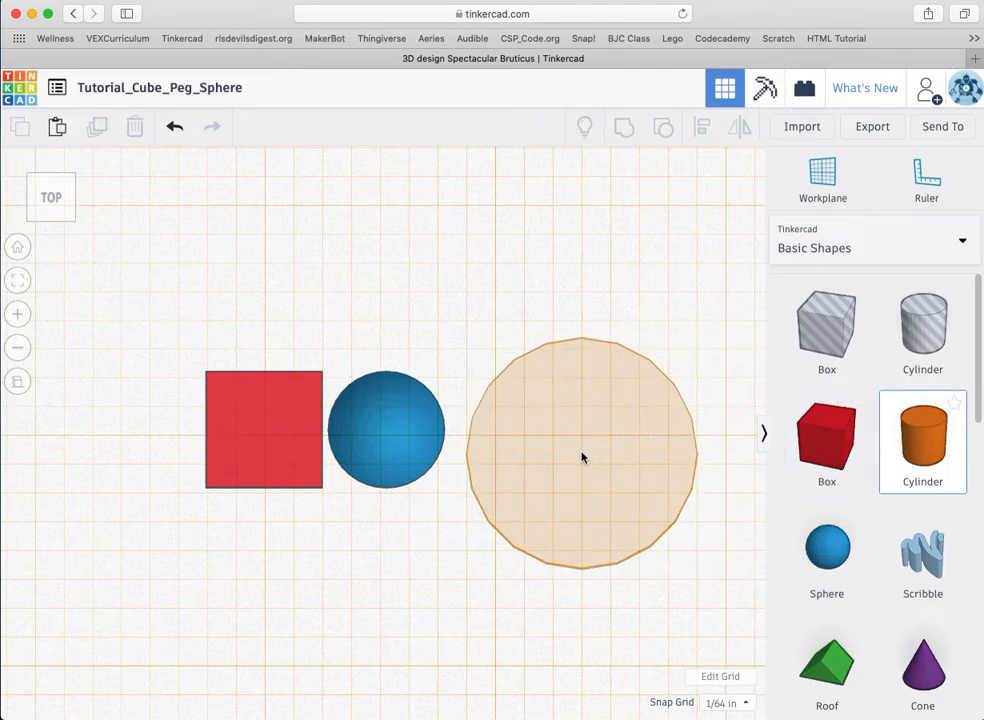
left_click_drag(582, 458, 581, 455)
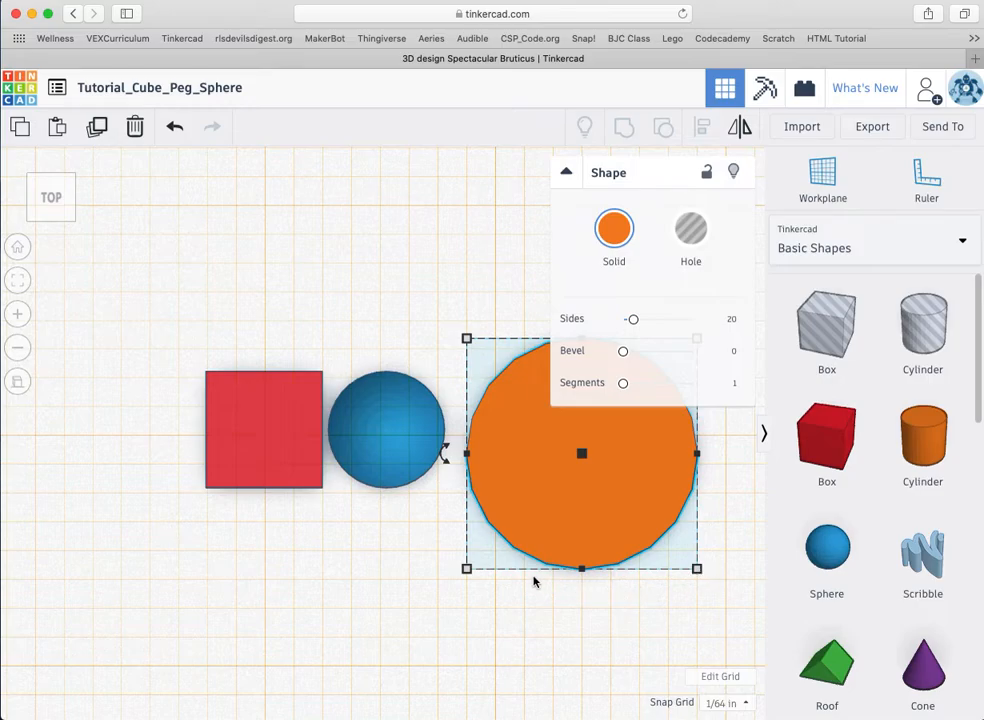
mouse_move(466, 569)
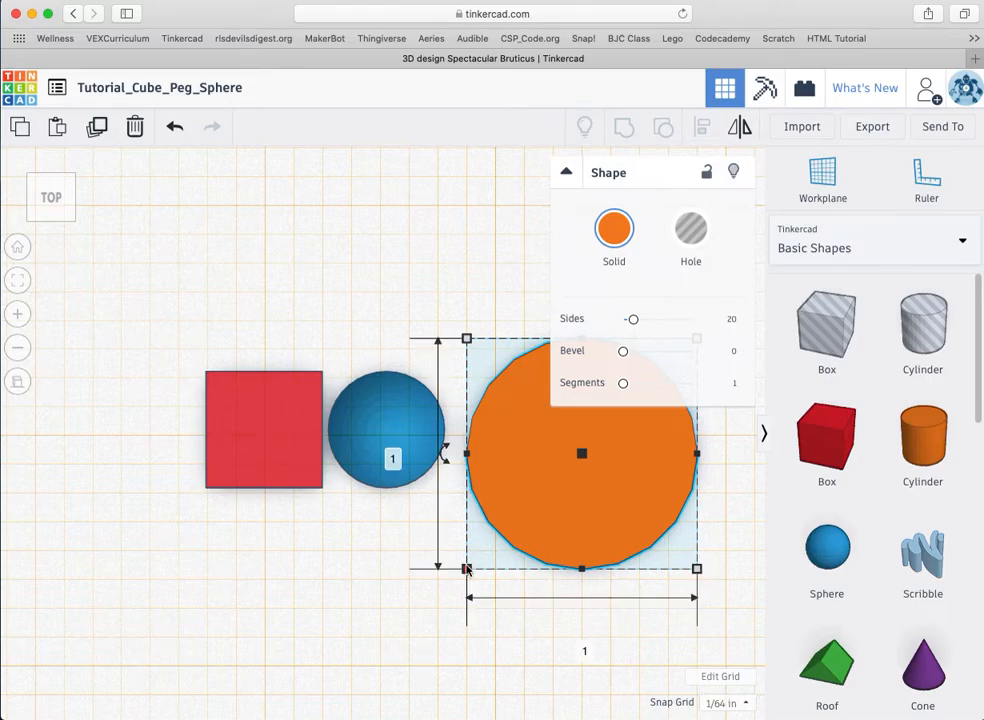
left_click(581, 645)
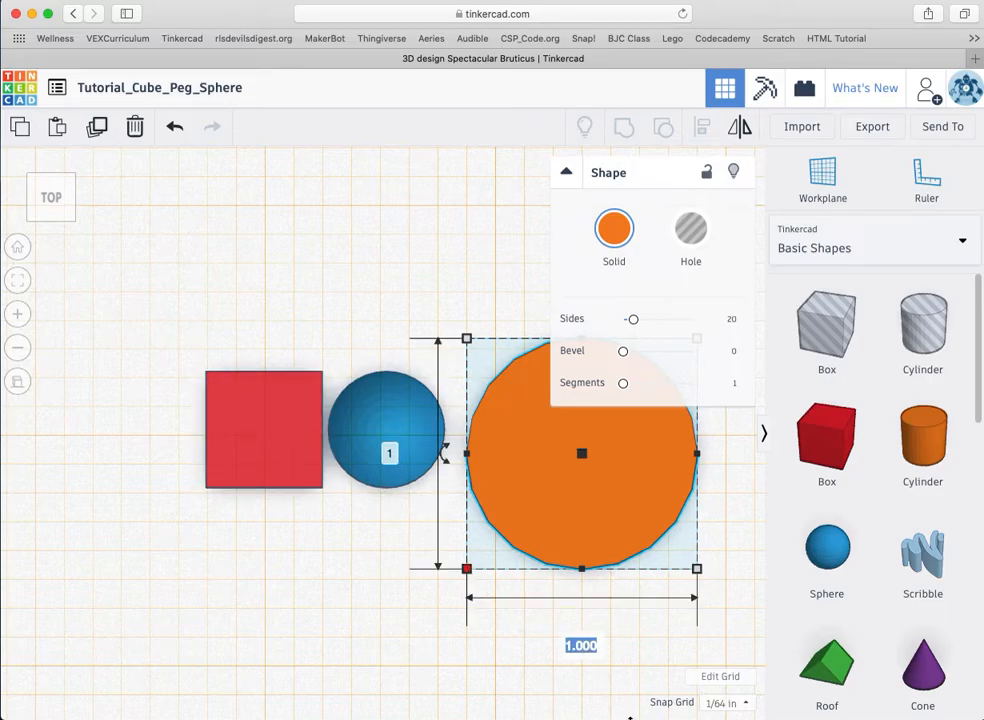
type(".2")
key("Return")
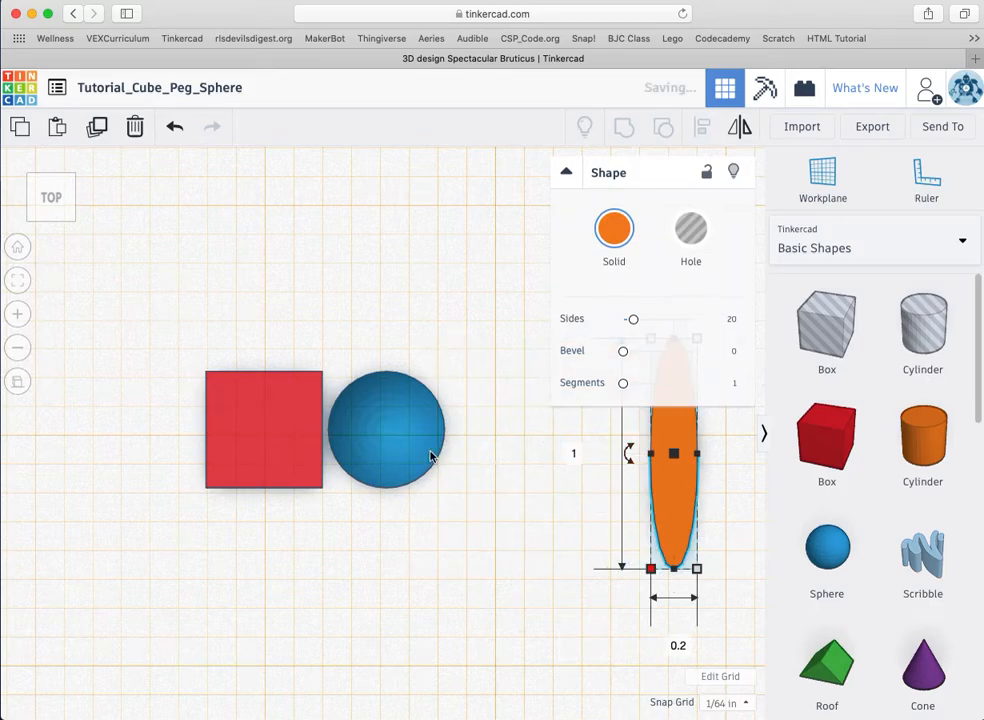
left_click(575, 453)
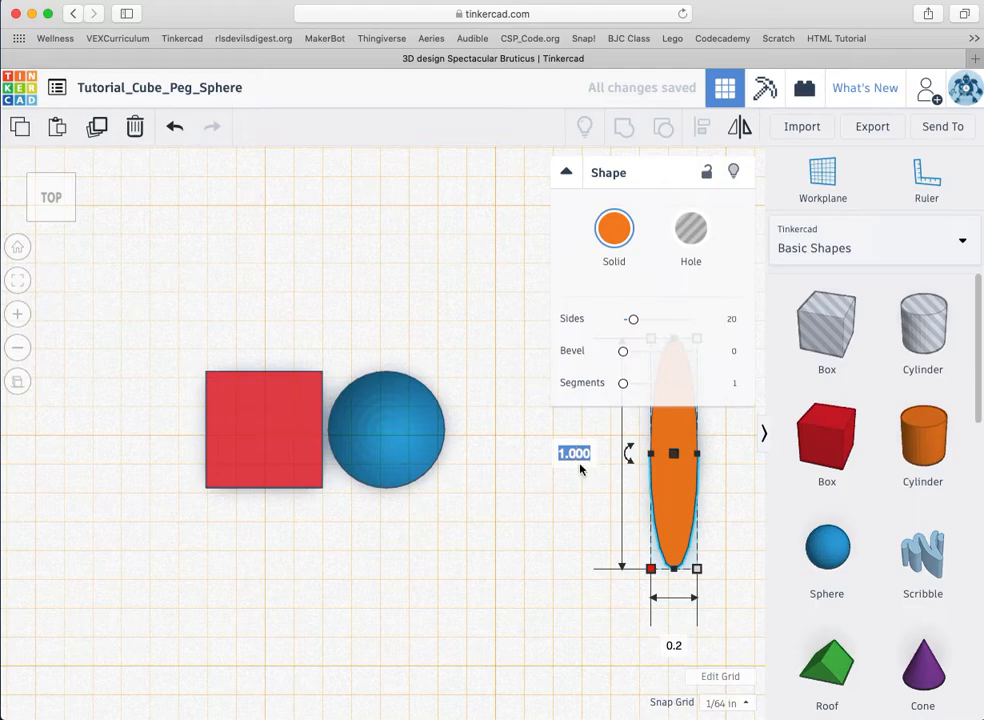
type(".2")
key("Return")
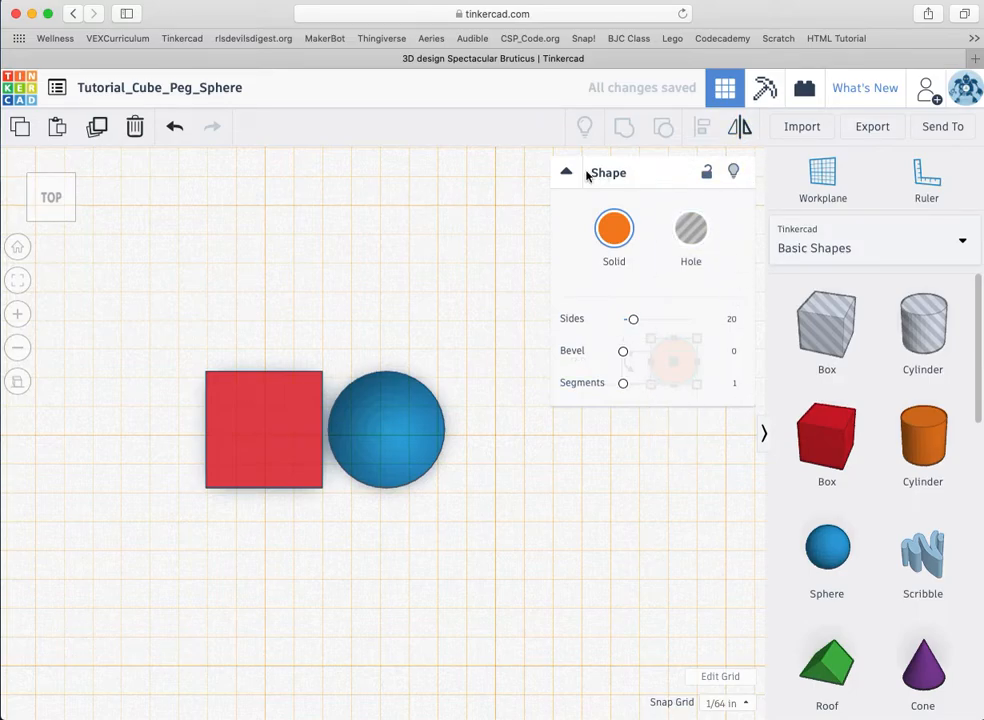
left_click(585, 174)
Step: Move the orange peg against the sphere, set a workplane on it, and view from the side
left_click_drag(688, 357, 508, 428)
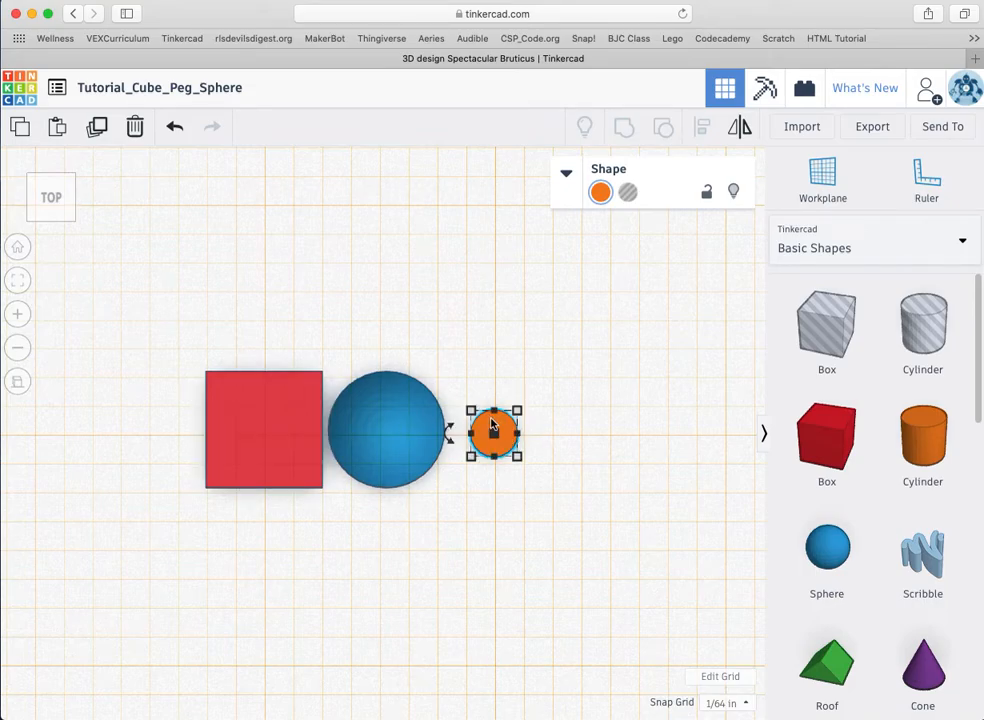
left_click(822, 176)
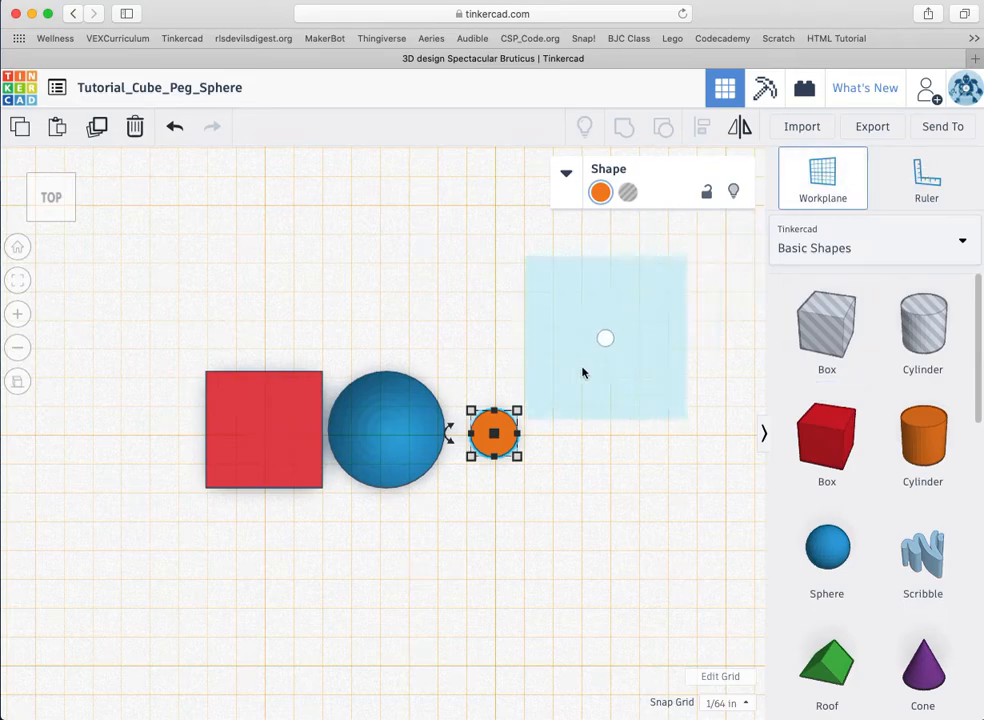
left_click(500, 428)
left_click(70, 198)
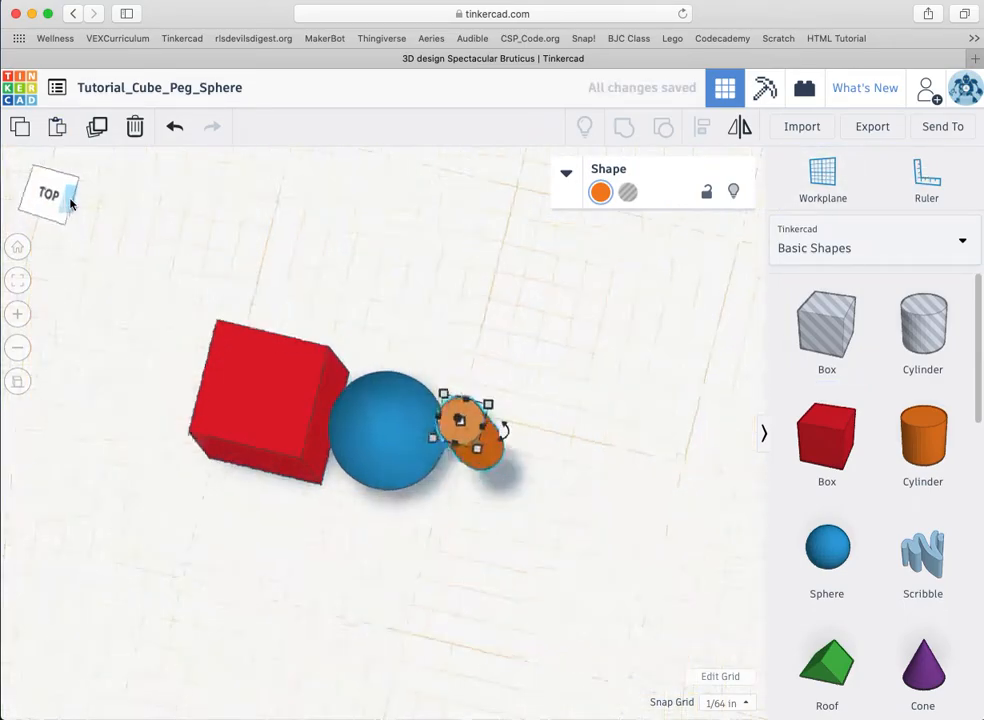
Step: View from the right, set a workplane on the box top, and lower the peg into the ellipse
left_click(53, 214)
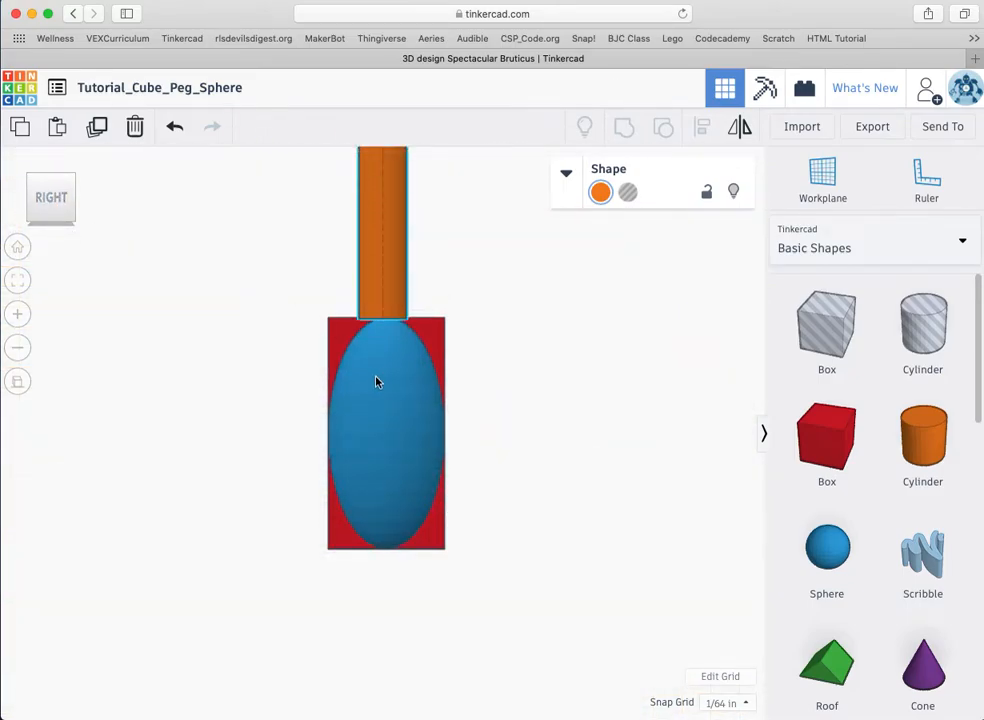
left_click(820, 178)
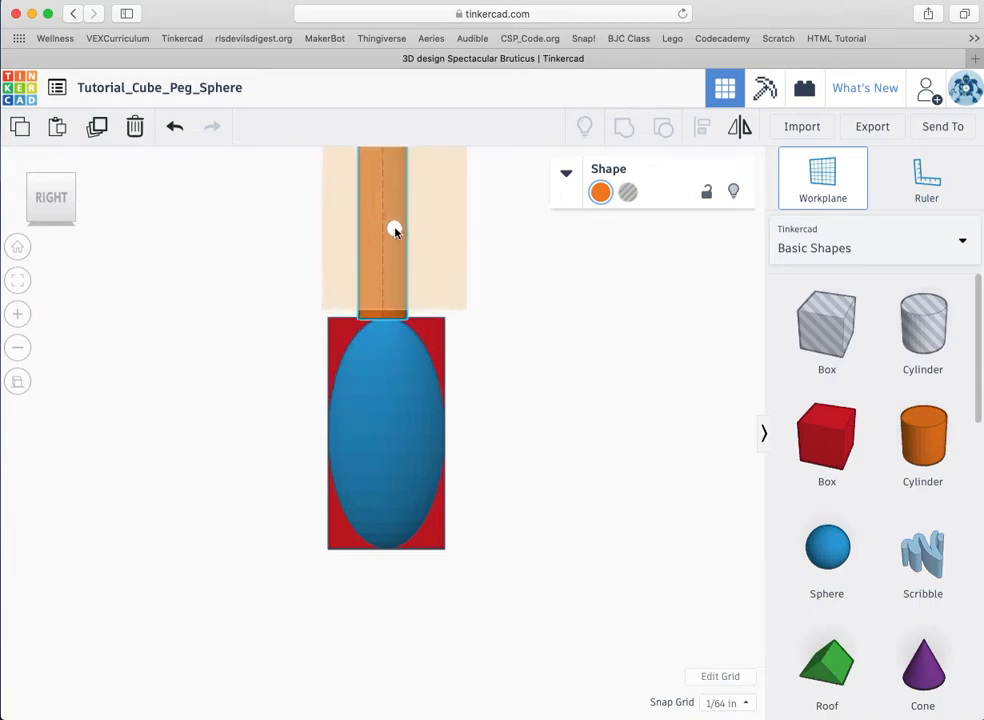
left_click(431, 338)
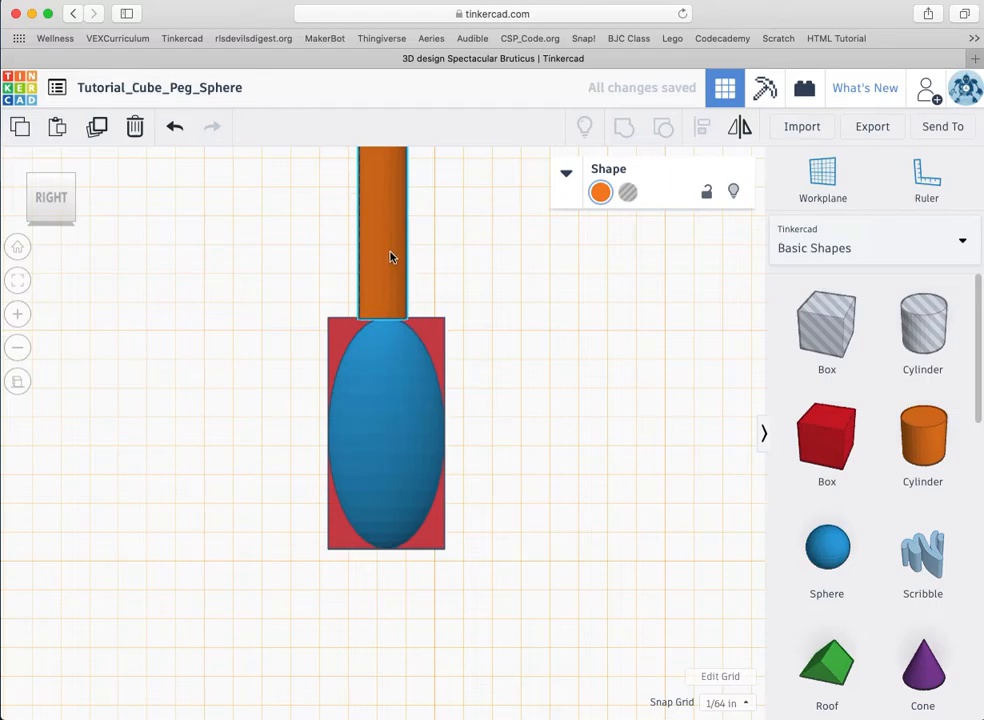
left_click_drag(391, 255, 395, 393)
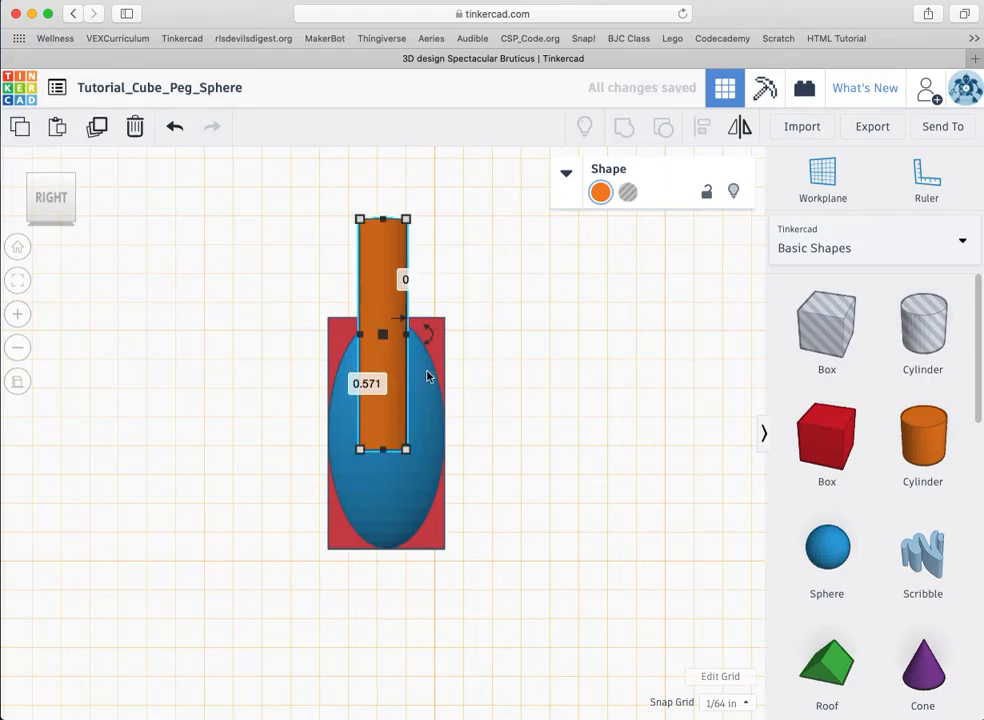
Step: Set the red box's height to 0.5 in
left_click(527, 472)
left_click(435, 336)
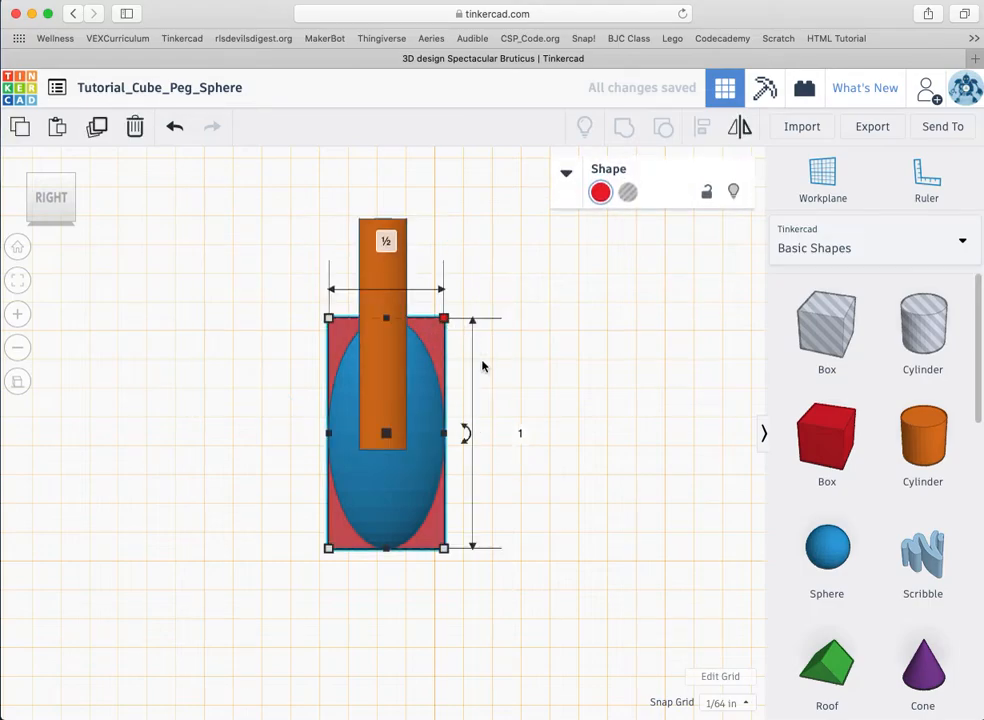
left_click(520, 434)
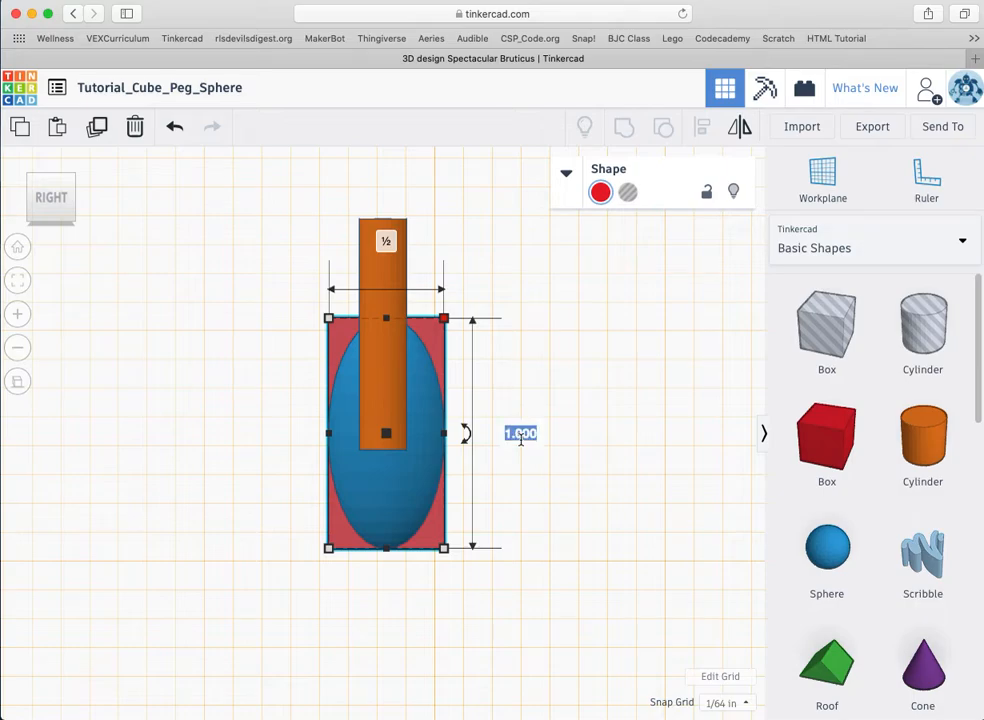
type(".5")
key("Return")
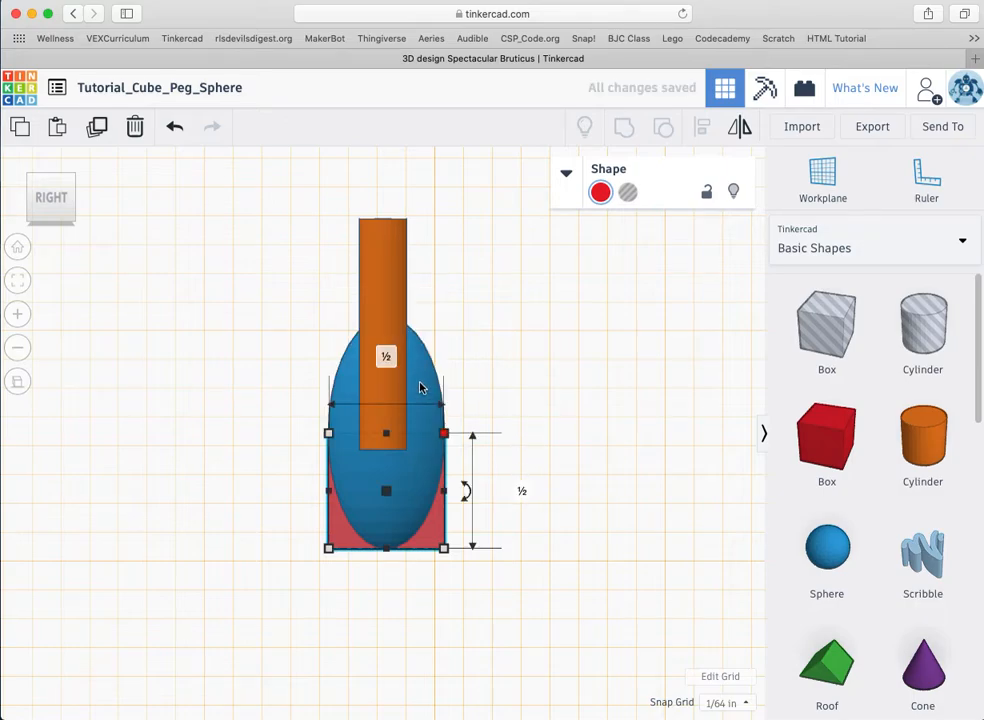
Step: Set the blue sphere's height to 0.5 in so it becomes round again
left_click(422, 377)
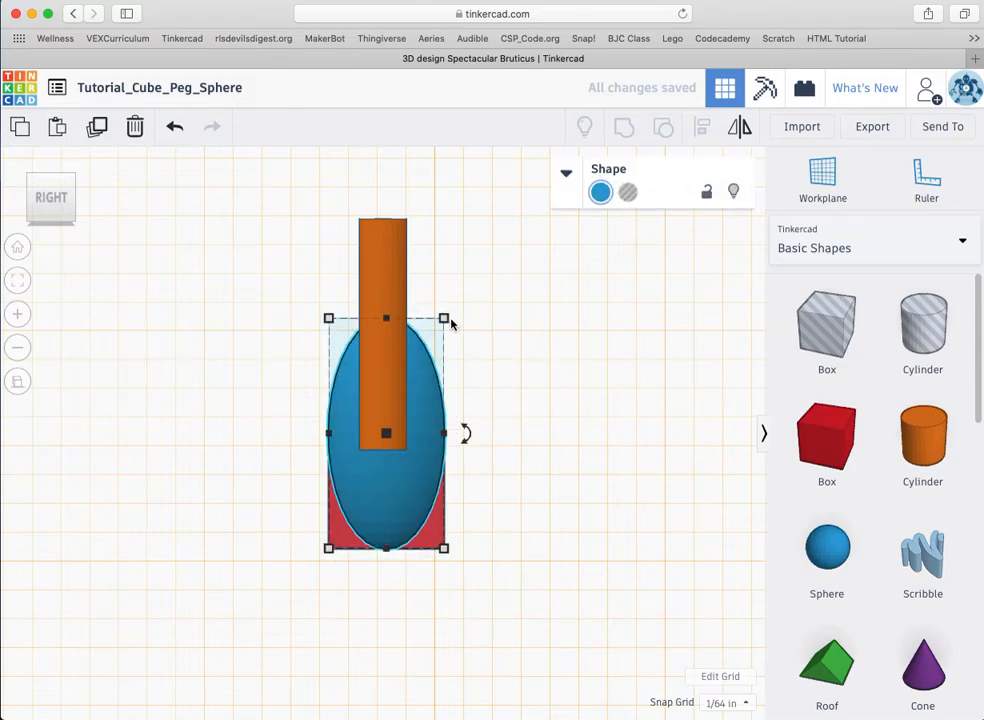
left_click(522, 435)
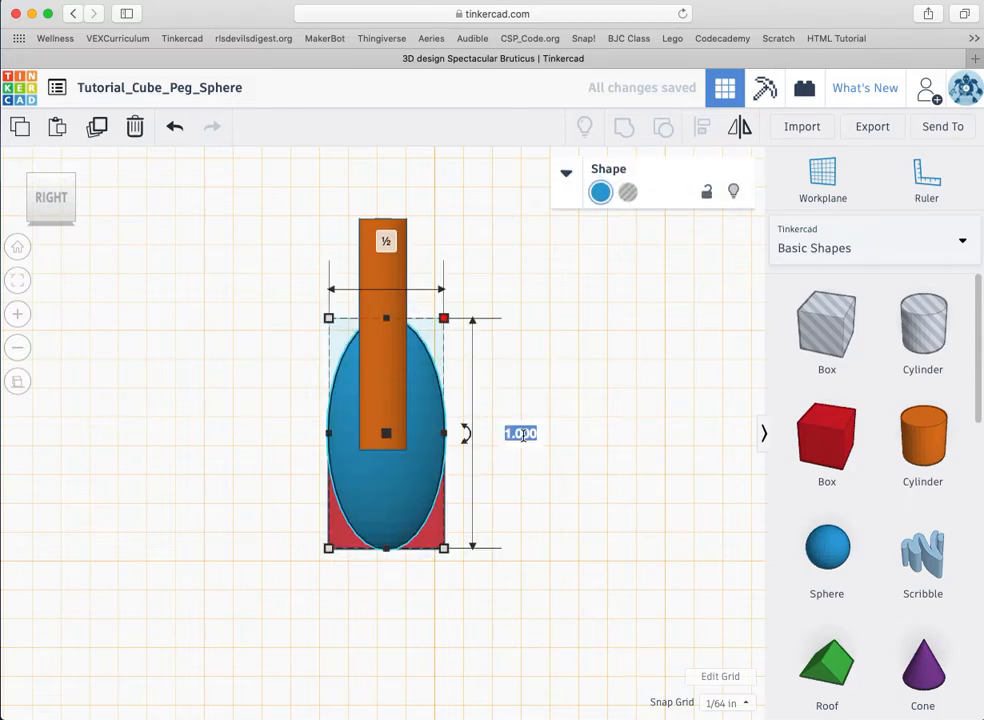
key("BackSpace")
type(".5")
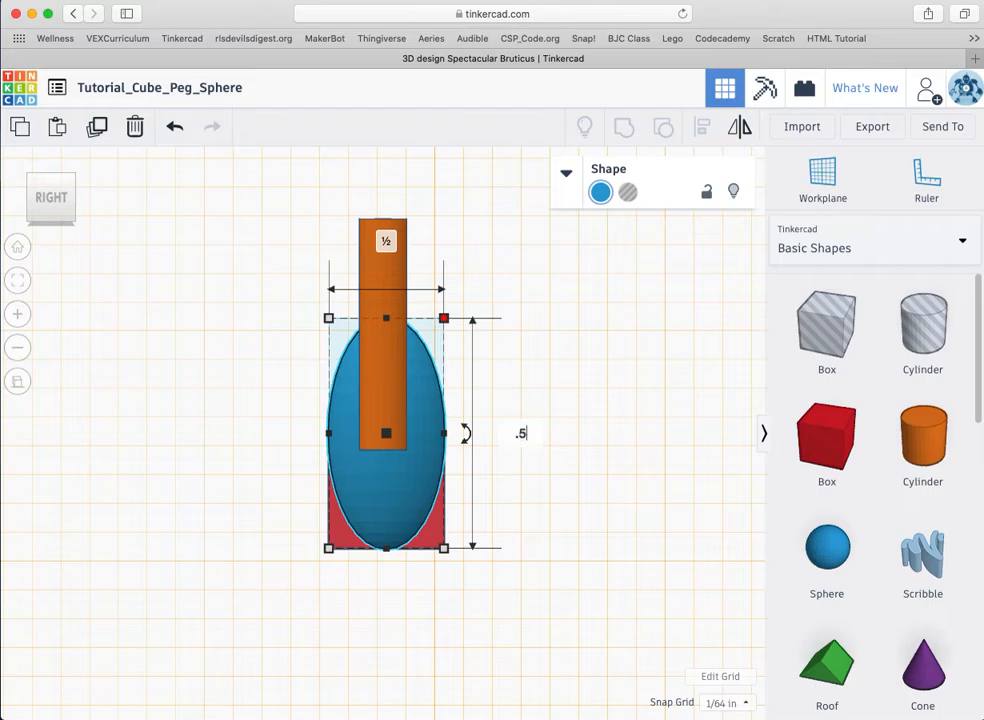
key("Return")
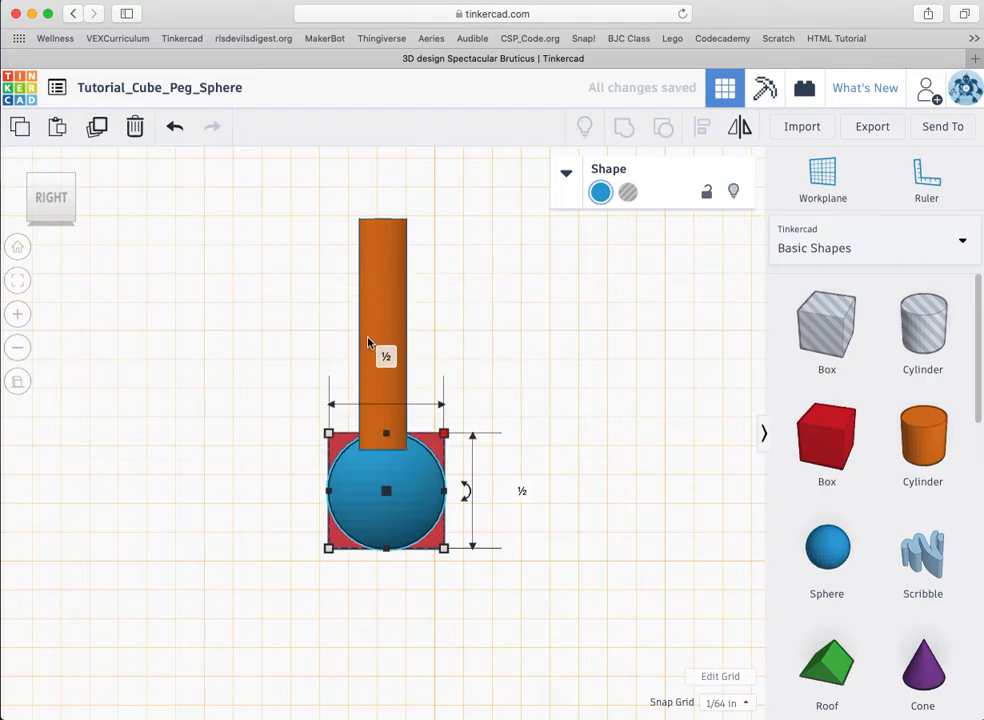
left_click(388, 315)
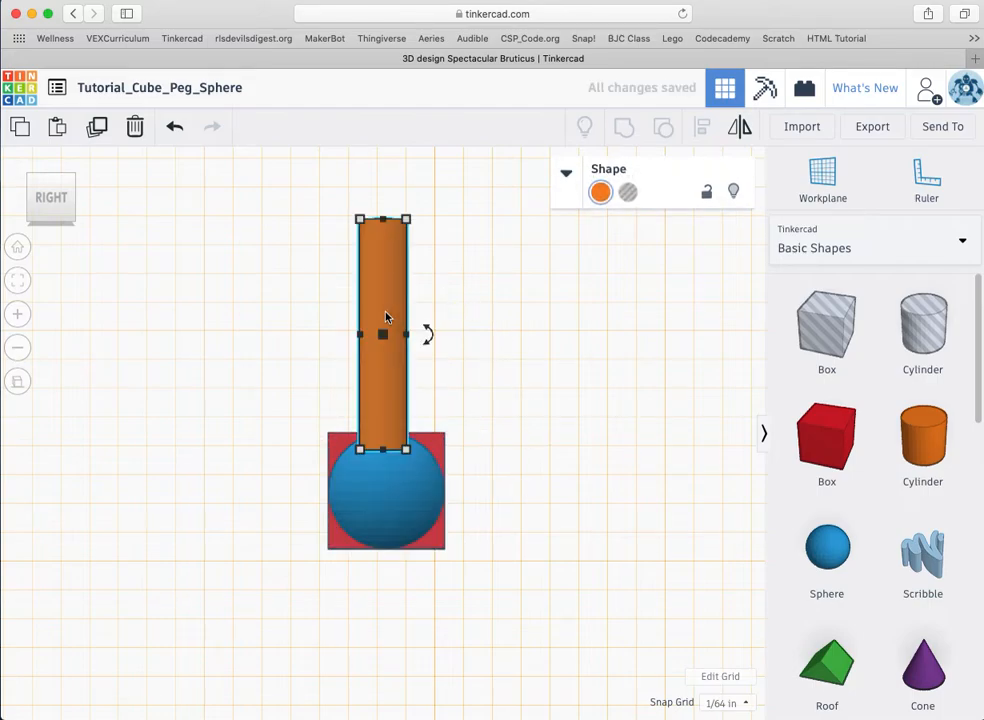
Step: Move the orange peg aside and set its height to 0.9 in
left_click_drag(386, 316, 268, 436)
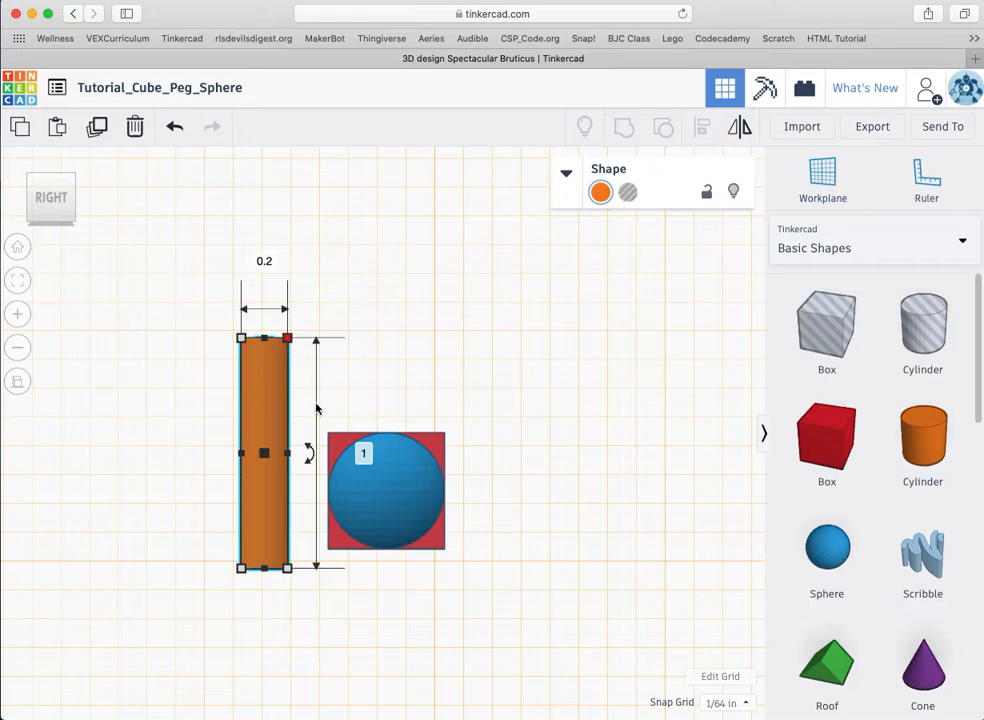
left_click(364, 455)
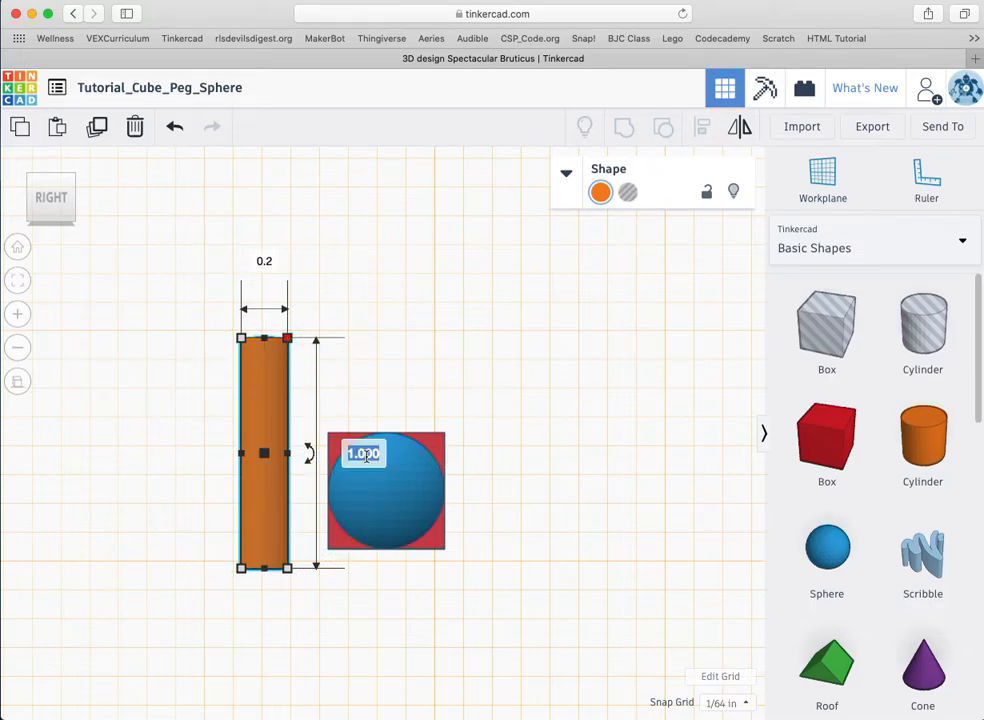
type(".9")
key("Return")
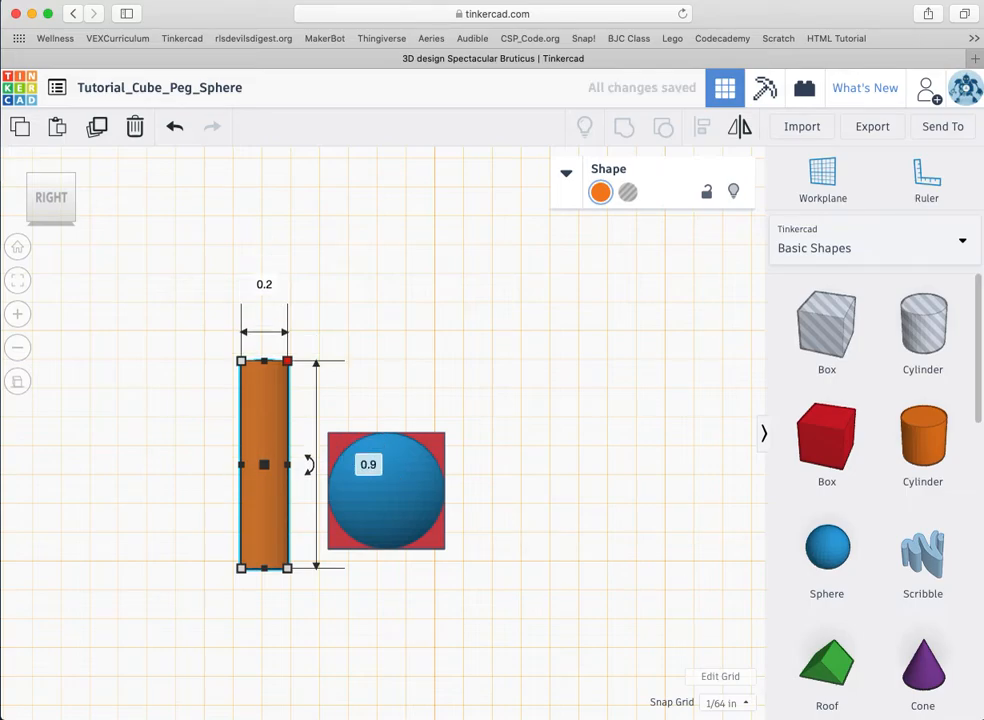
Step: Place a workplane on the blue sphere and move the peg over the sphere
mouse_move(299, 441)
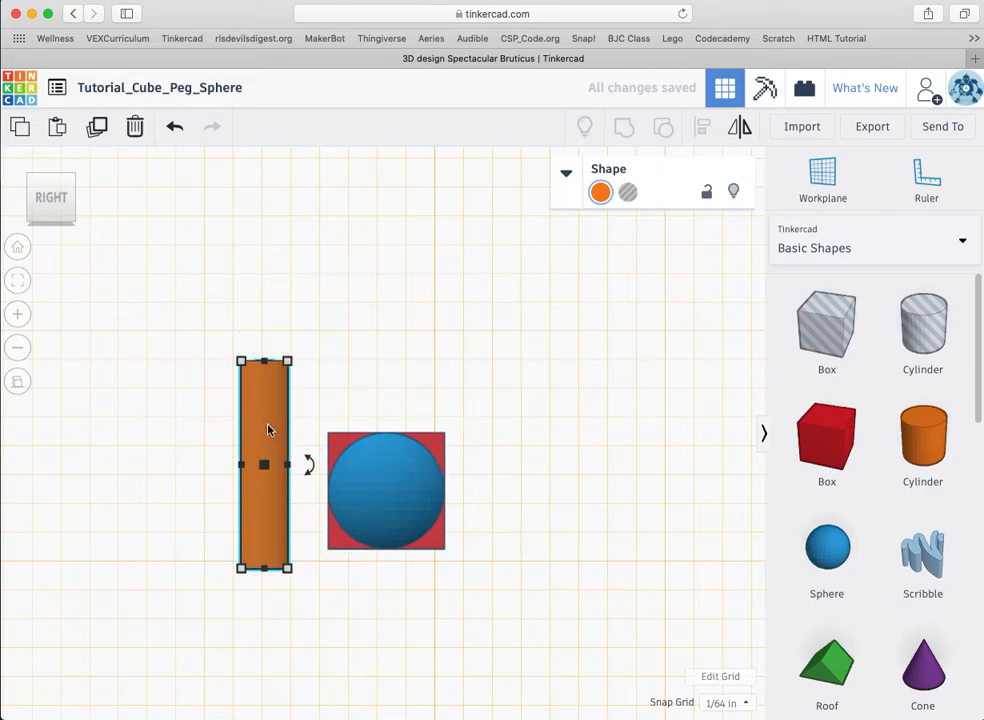
left_click_drag(268, 430, 392, 351)
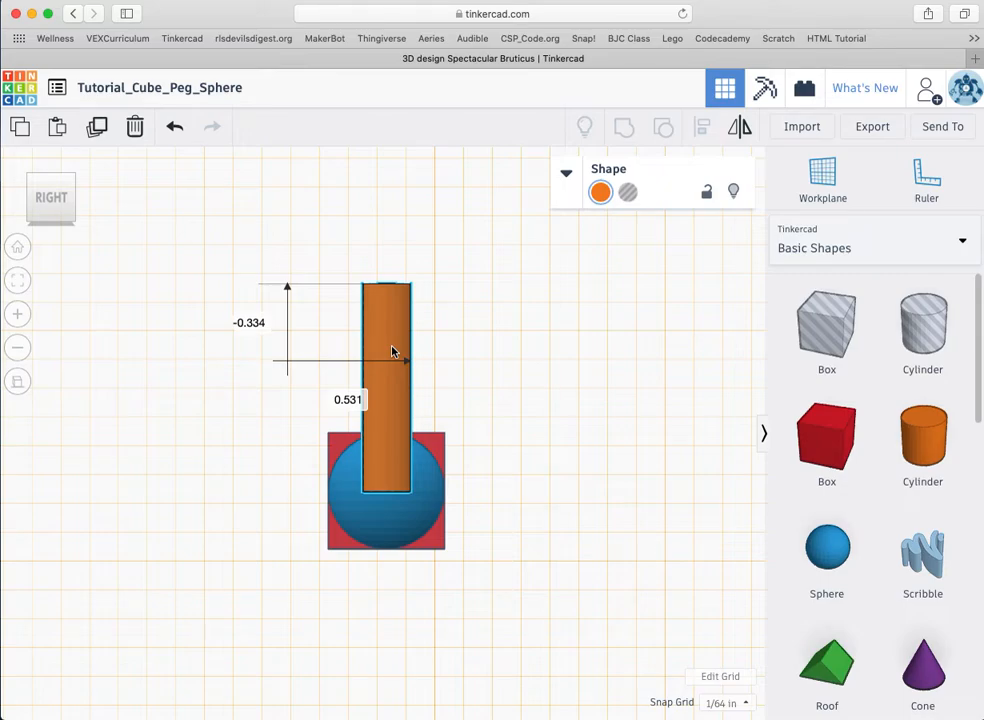
left_click_drag(392, 351, 210, 469)
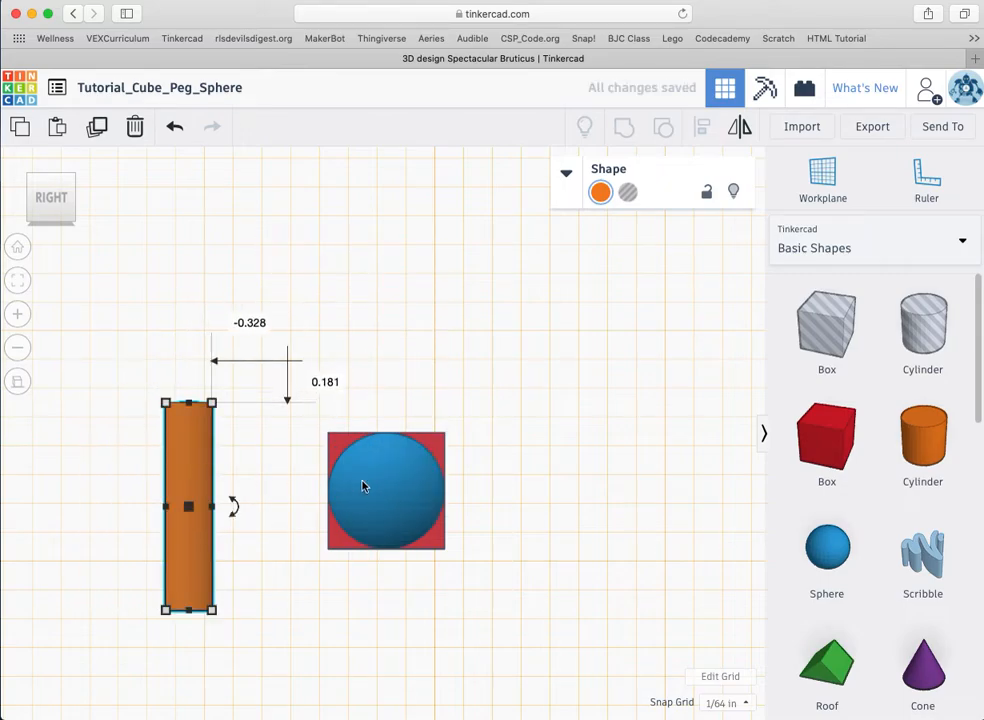
left_click(824, 178)
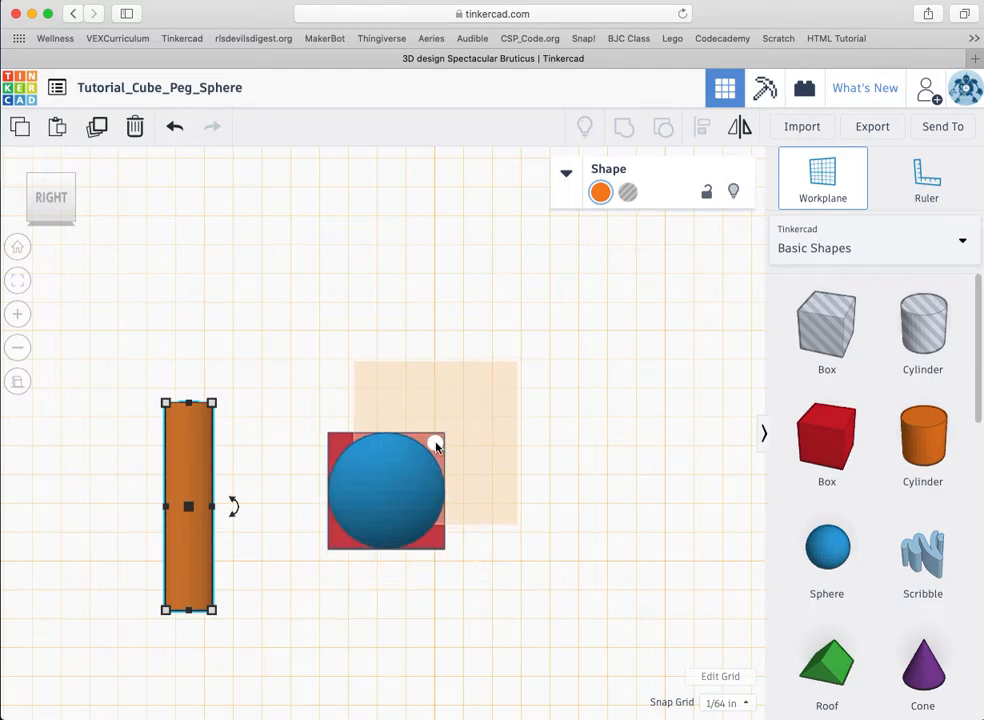
left_click(435, 447)
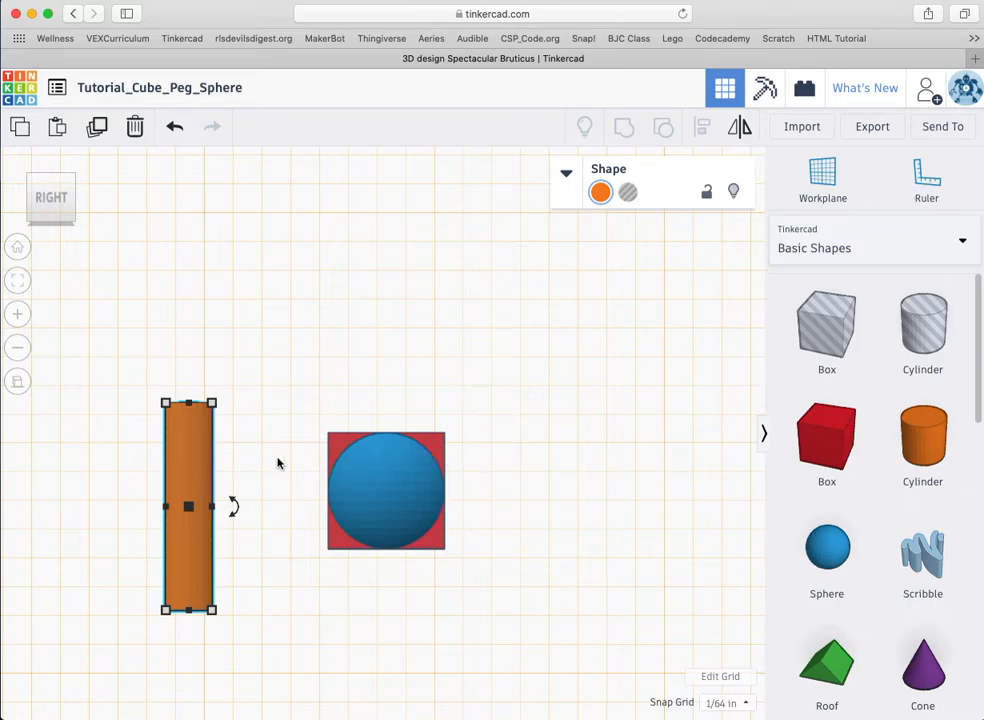
left_click_drag(182, 479, 382, 419)
Step: View the model from the front and place a workplane on the red box's front face
left_click(28, 200)
left_click(30, 200)
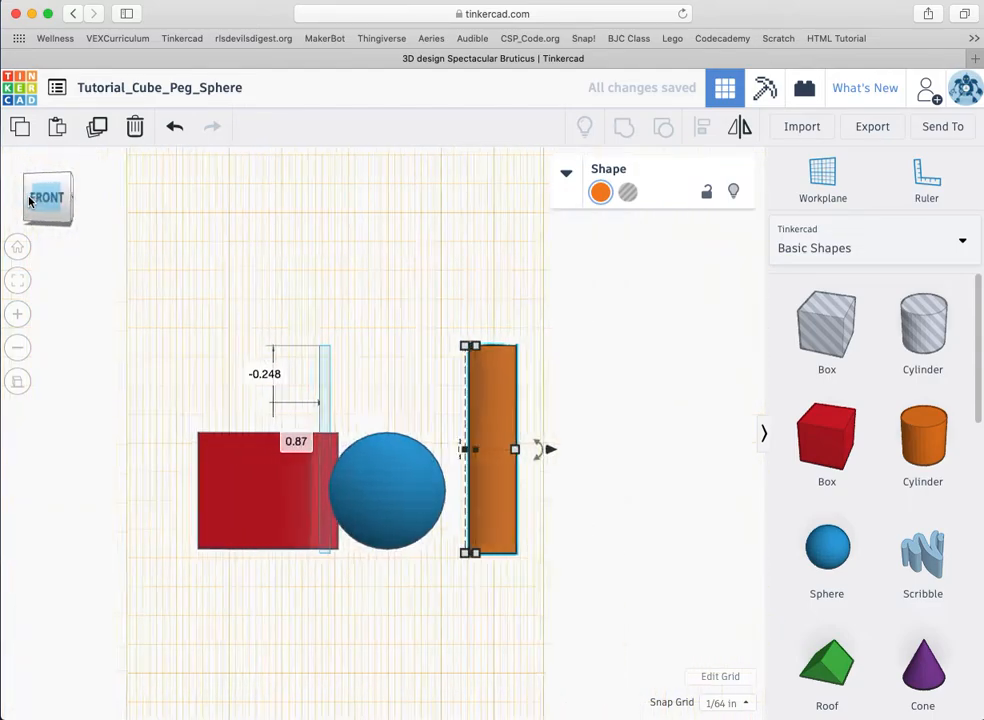
key("w")
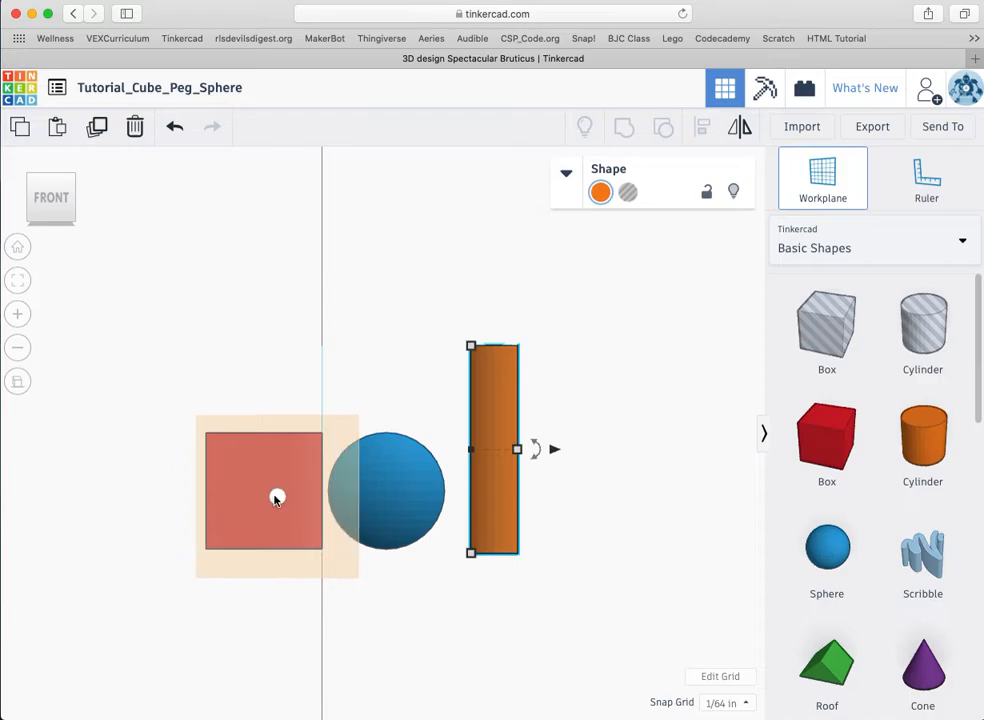
left_click(263, 497)
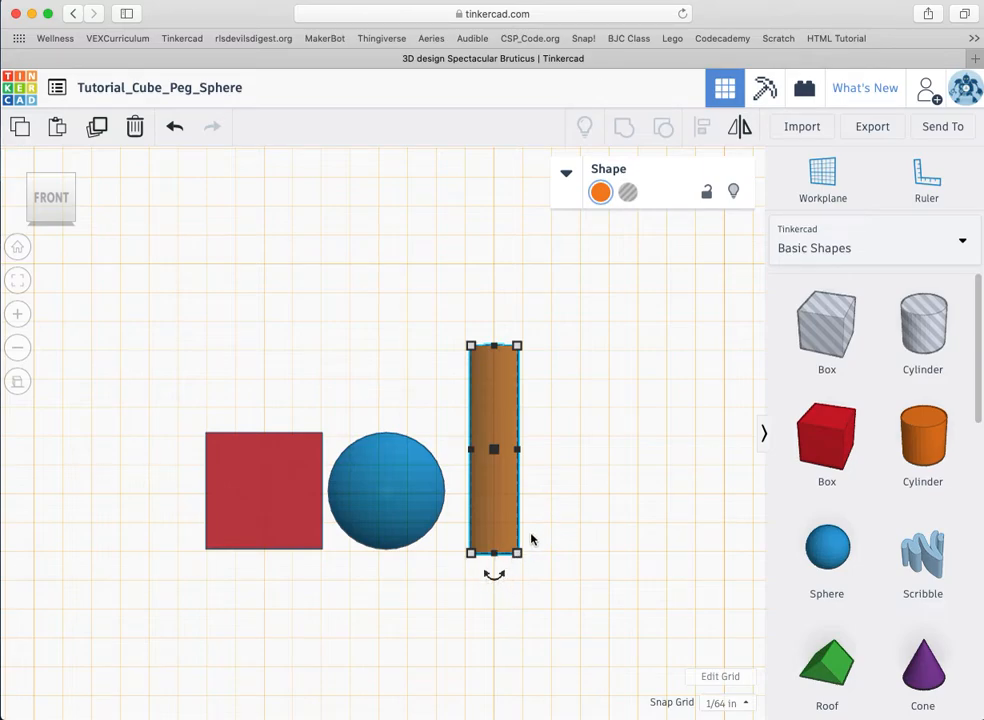
Step: Undo the accidental peg resize and rotate the peg -90° to lie horizontally
mouse_move(517, 553)
left_mouse_down()
mouse_move(536, 547)
mouse_move(506, 553)
left_mouse_up()
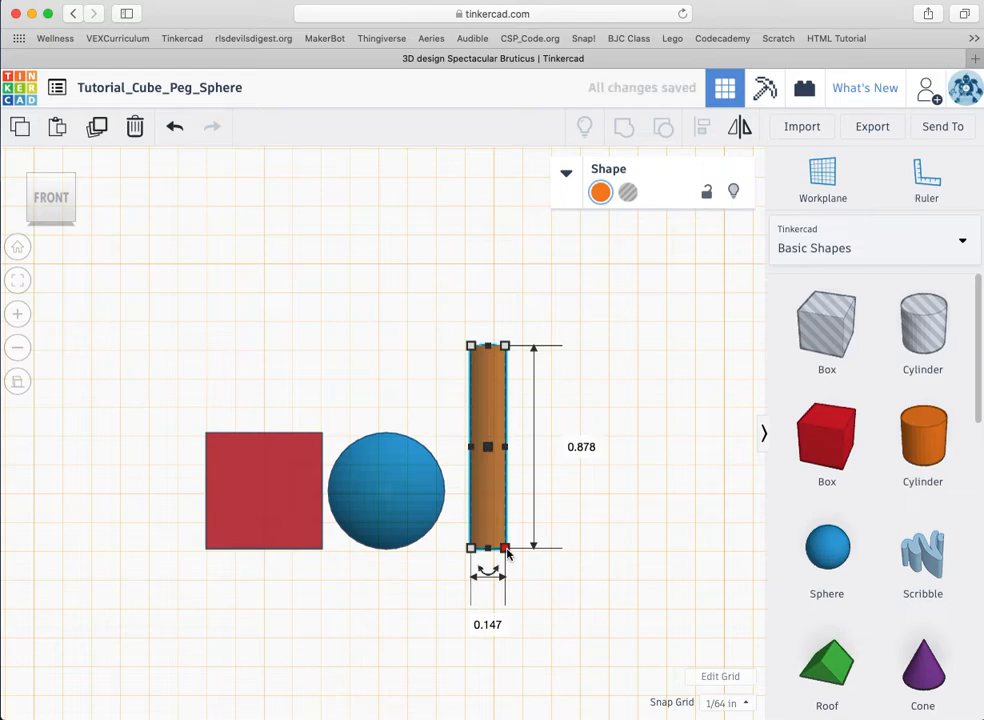
key("super+z")
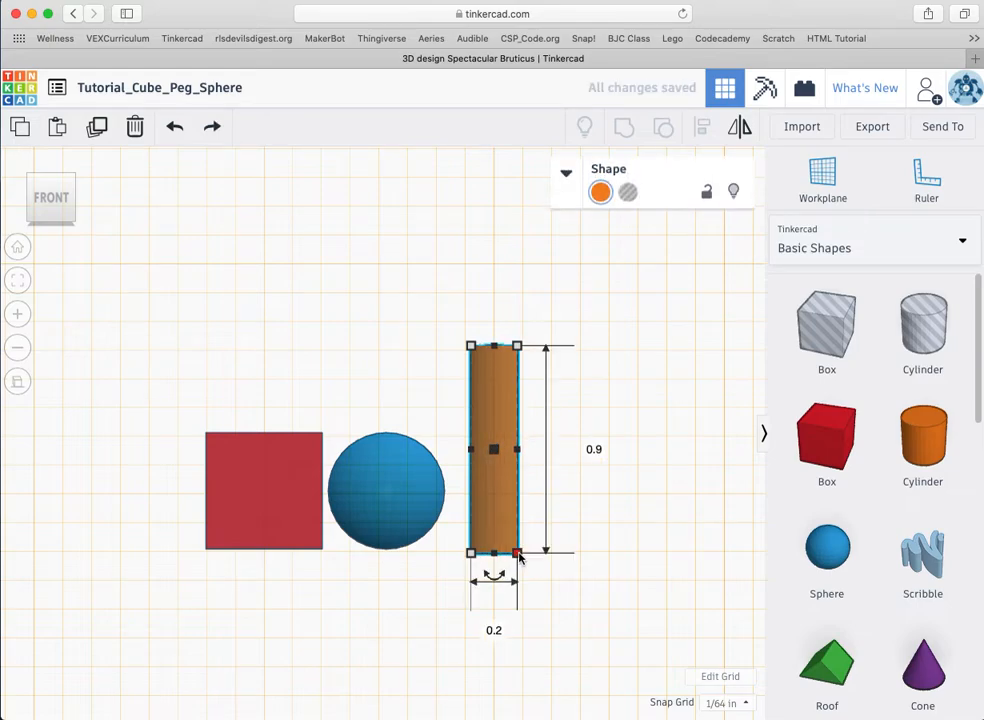
mouse_move(502, 579)
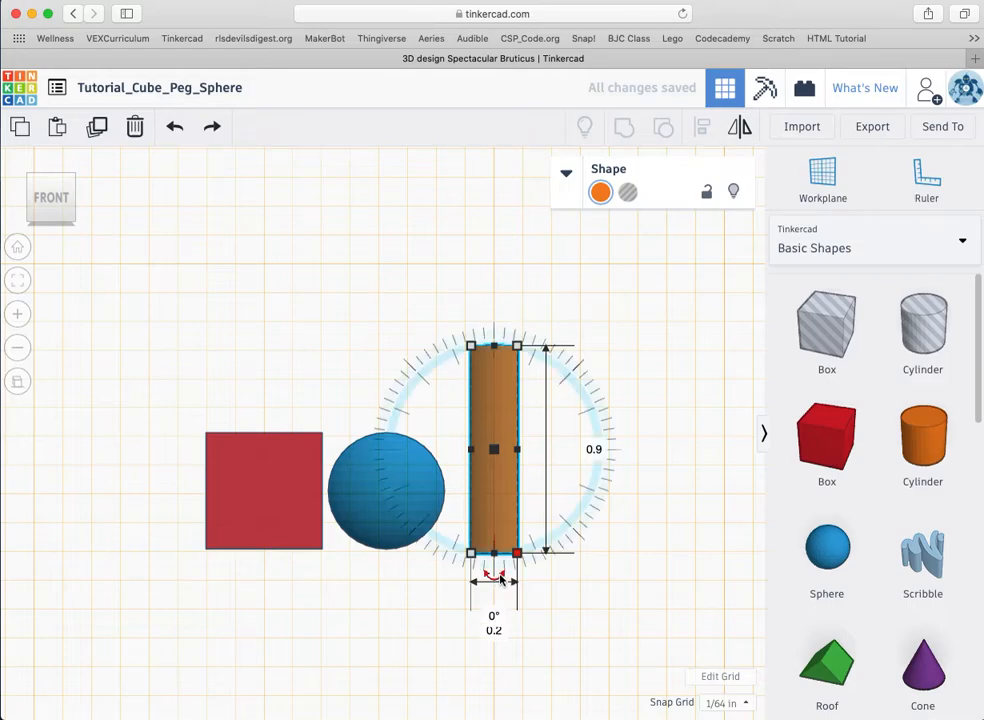
left_click_drag(502, 579, 660, 450)
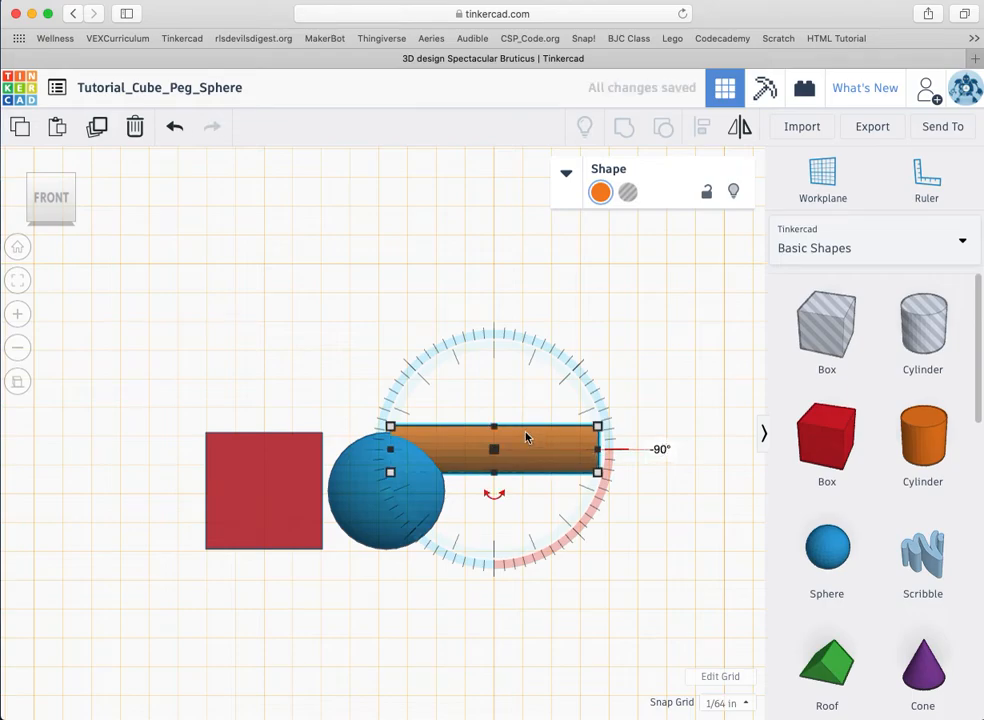
Step: Position the horizontal peg from inside the red box into the blue sphere at offset 0.185
left_click_drag(521, 449, 350, 488)
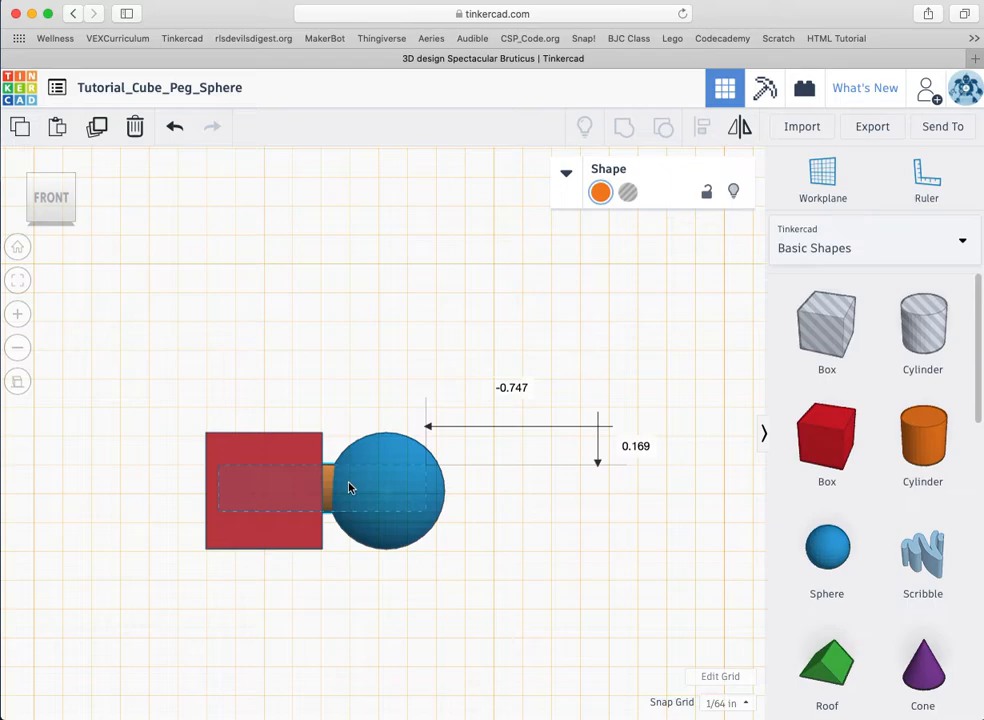
left_click_drag(350, 488, 350, 490)
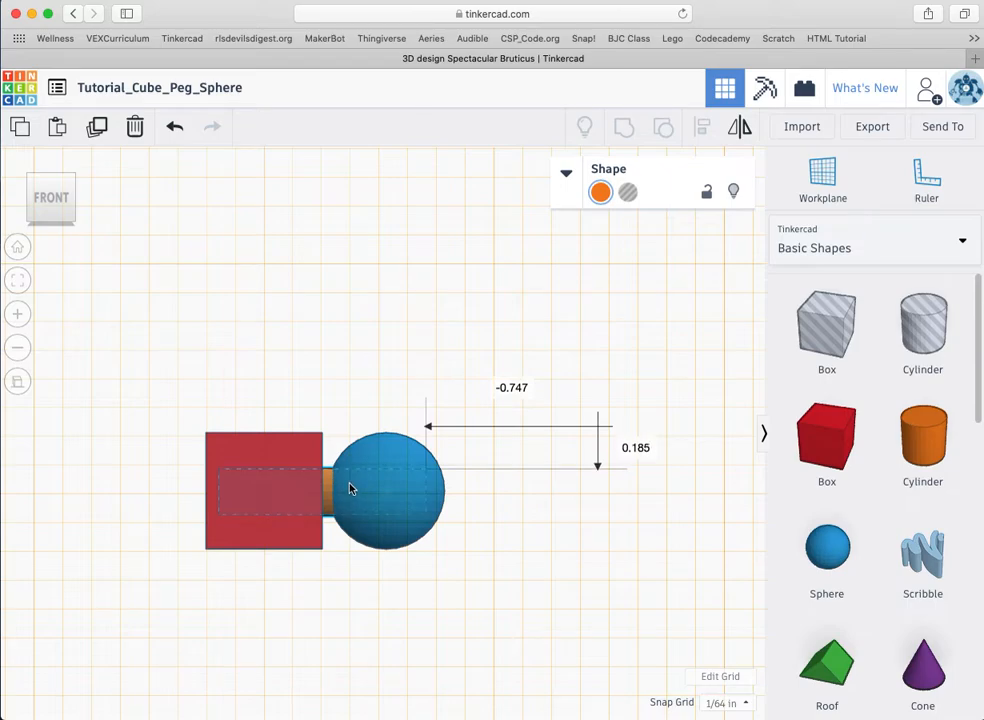
left_click_drag(350, 489, 350, 489)
Step: Nudge the red cube down with the arrow key and drag the blue sphere slightly lower
left_click(527, 523)
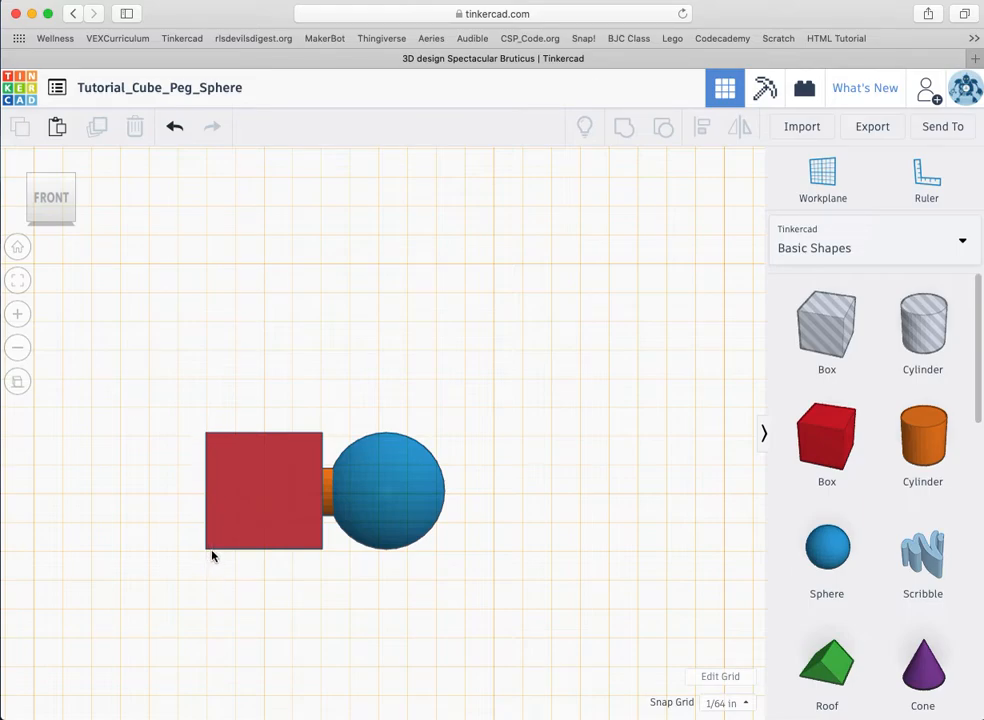
left_click(211, 449)
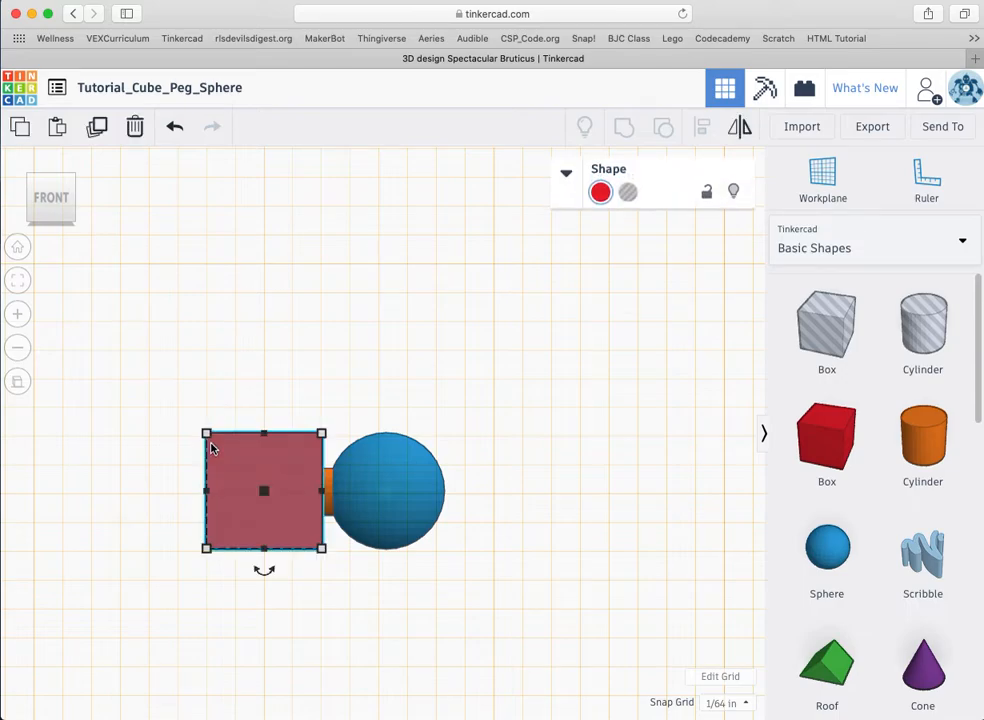
key("Down")
key("Down")
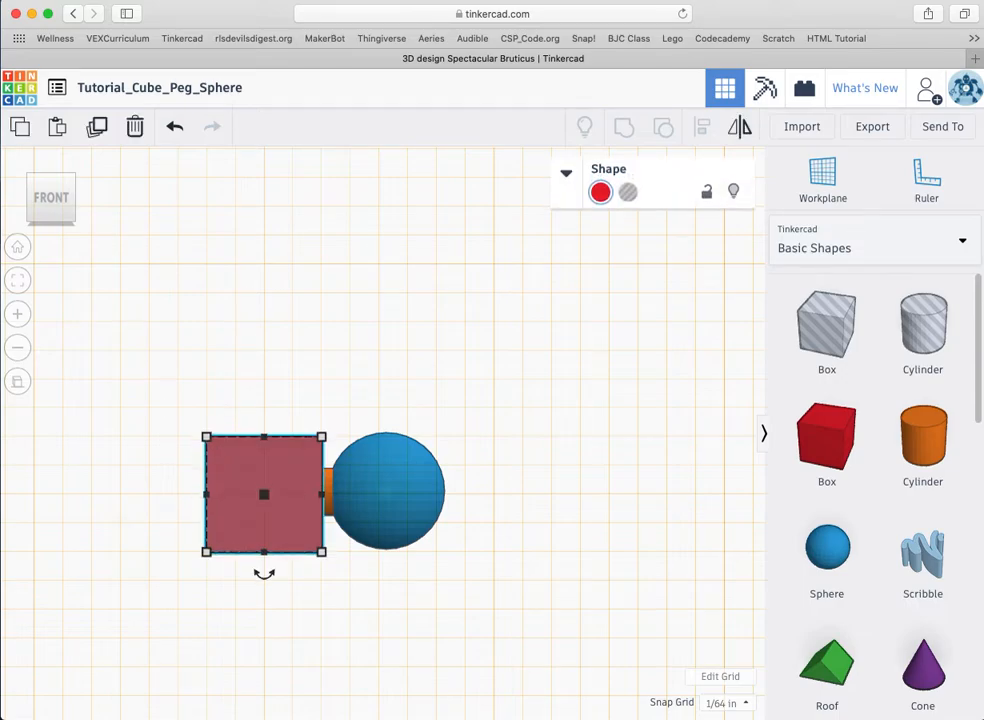
left_click(190, 480)
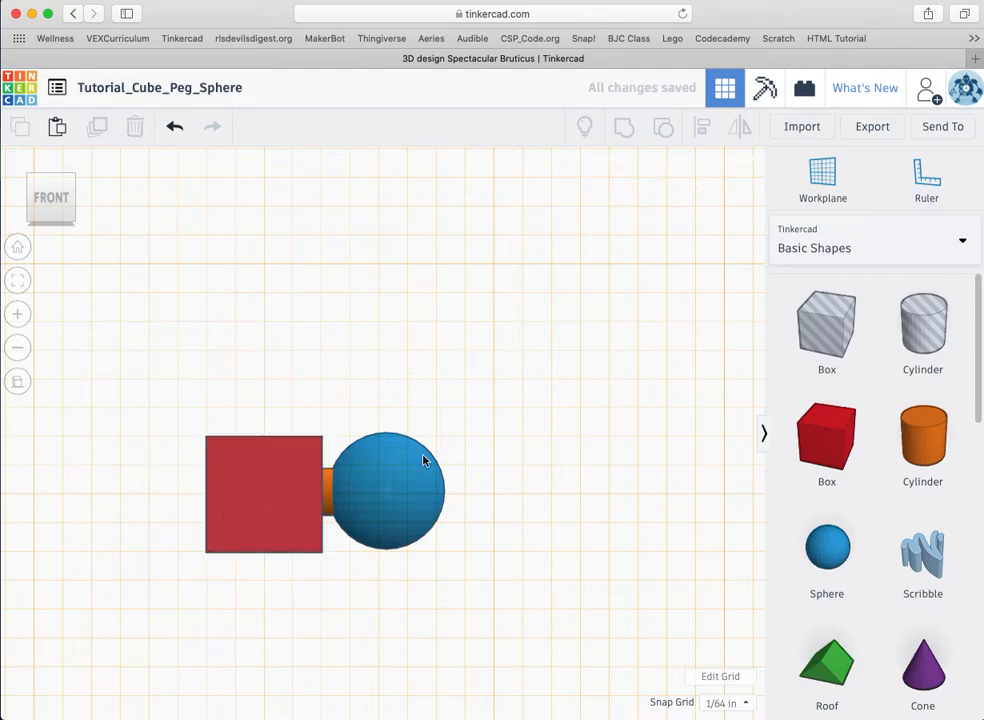
left_click(400, 507)
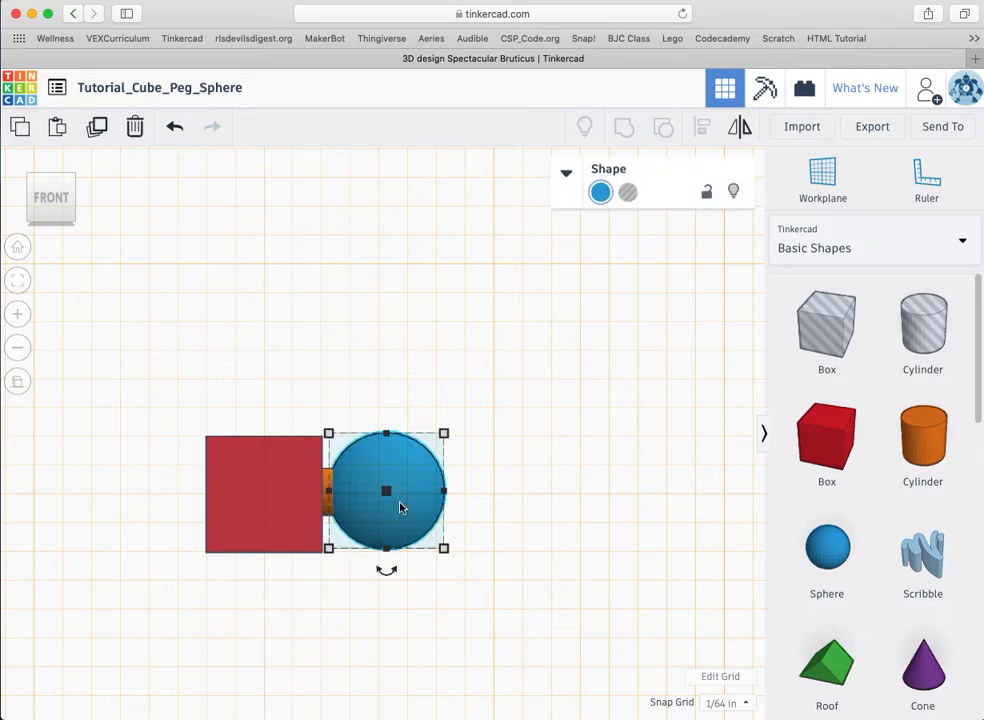
left_click_drag(400, 507, 400, 511)
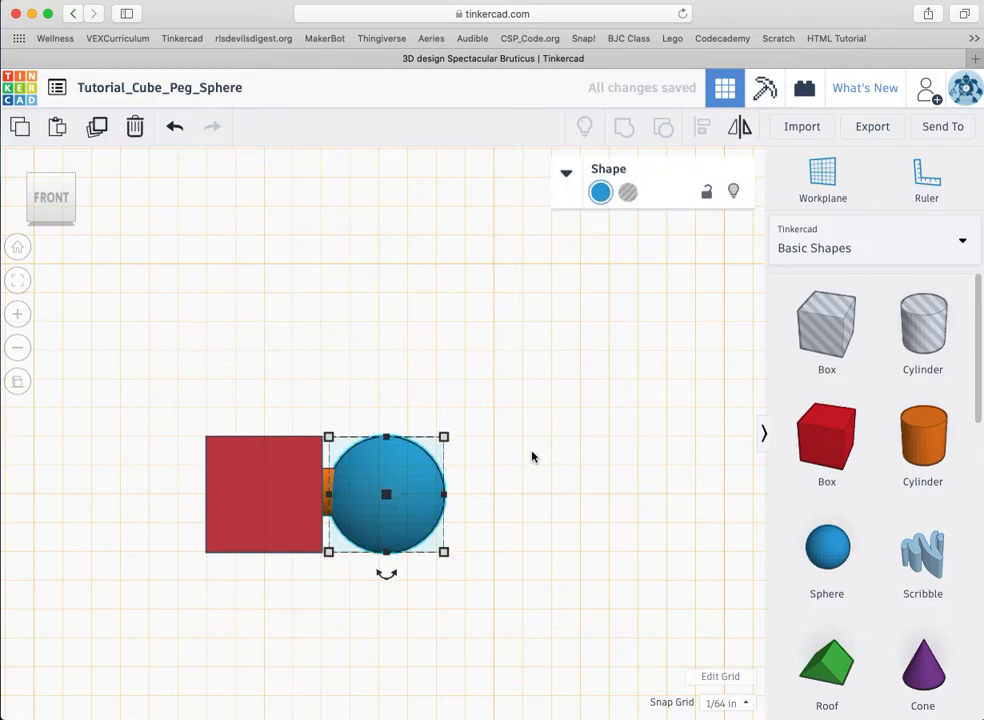
left_click(505, 460)
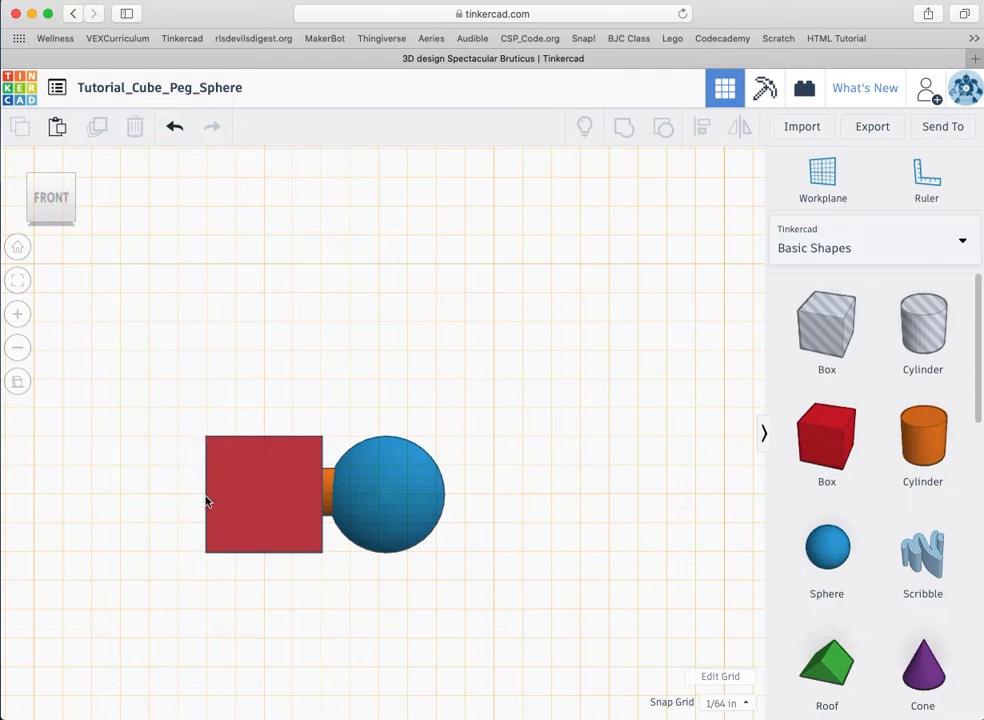
Step: Lower the orange peg one grid step so it centres through the cube and sphere
left_click(258, 501)
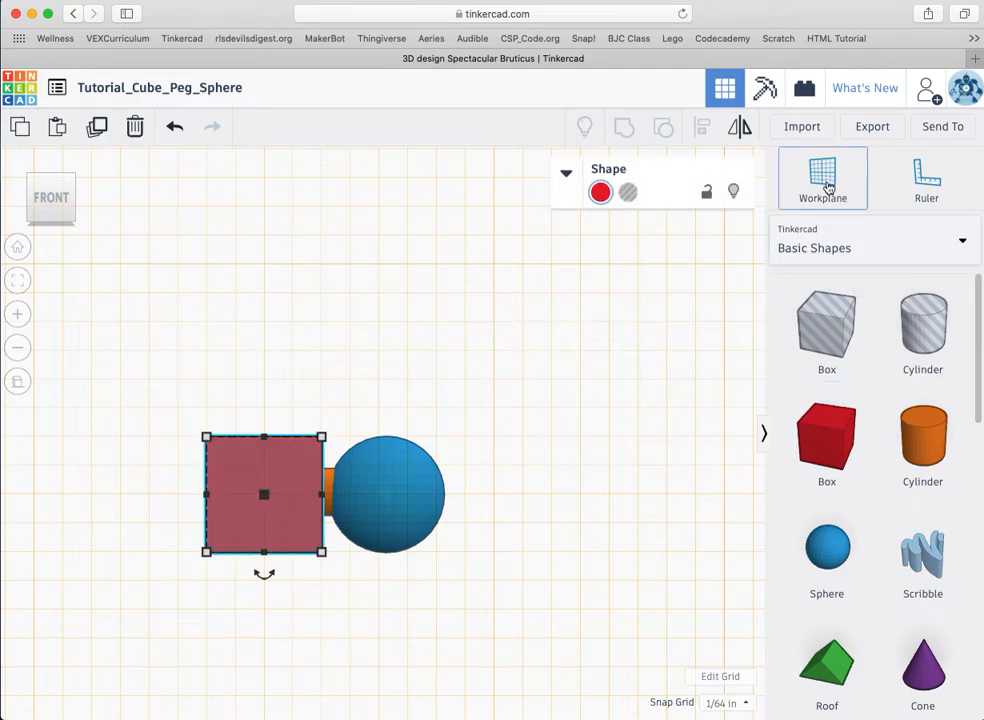
left_click_drag(261, 487, 282, 501)
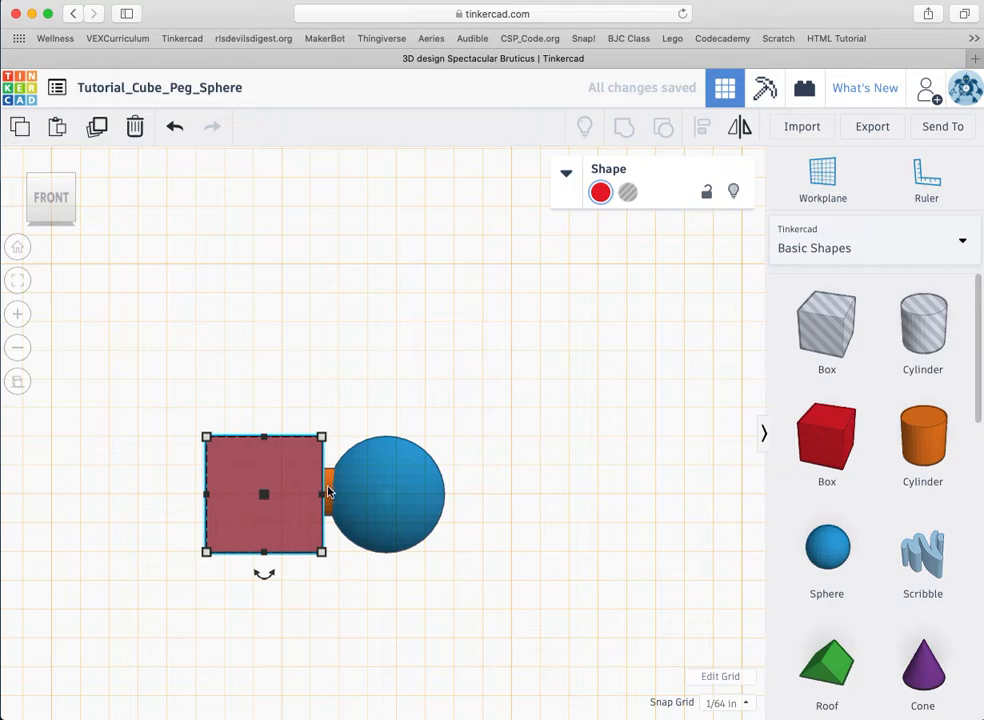
left_click(330, 492)
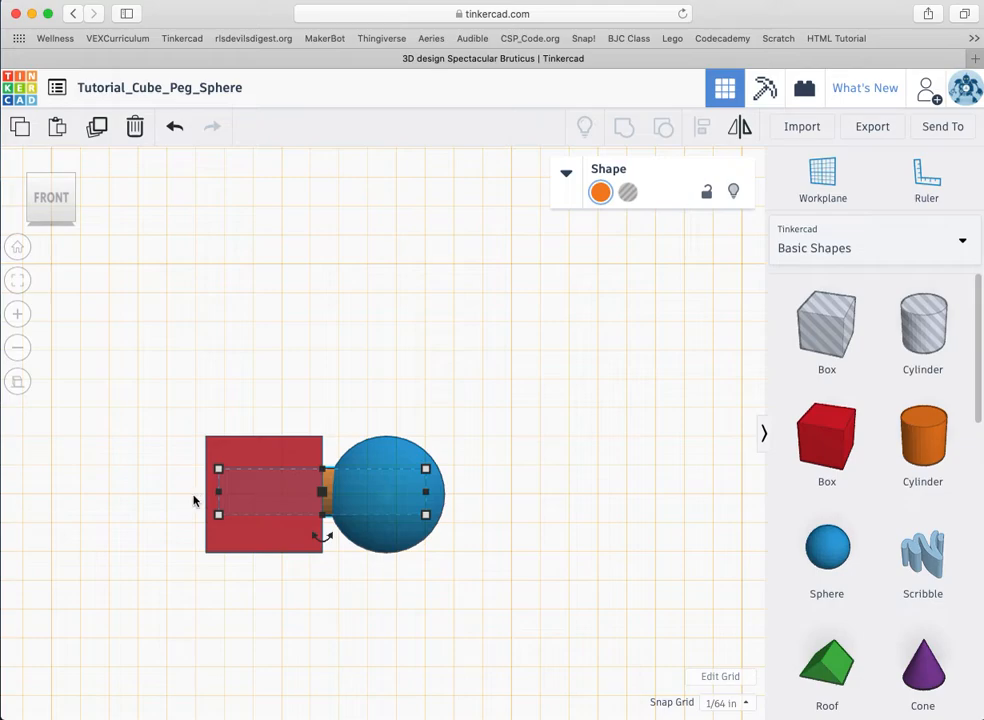
key("super+Down")
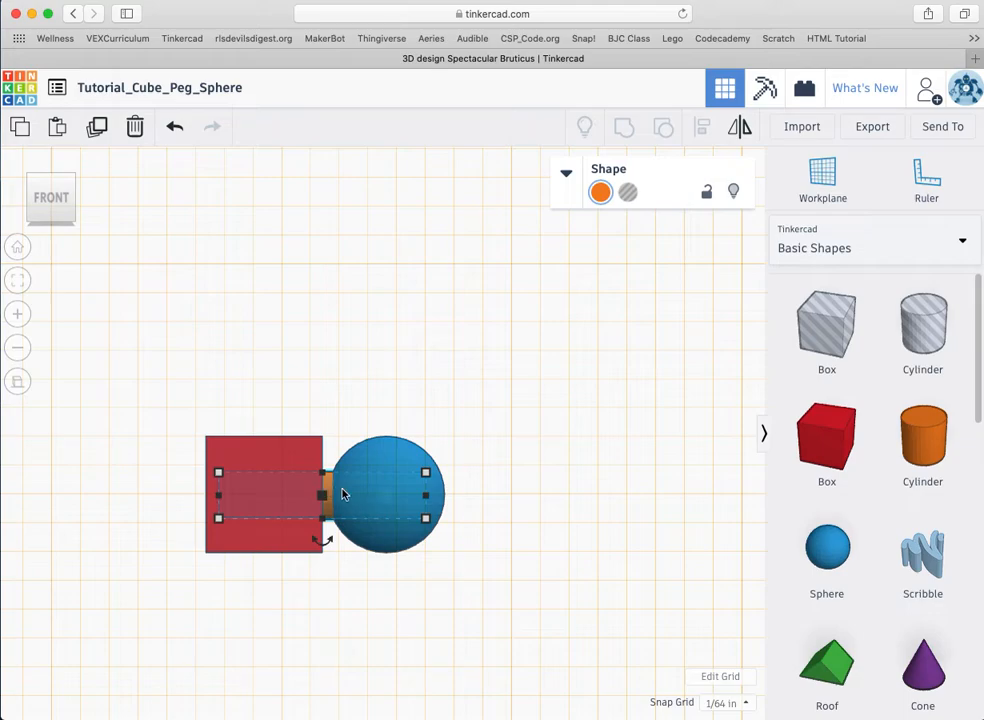
Step: Make the peg a hole, group it with the box and sphere, then ungroup them
mouse_move(329, 494)
left_click(628, 193)
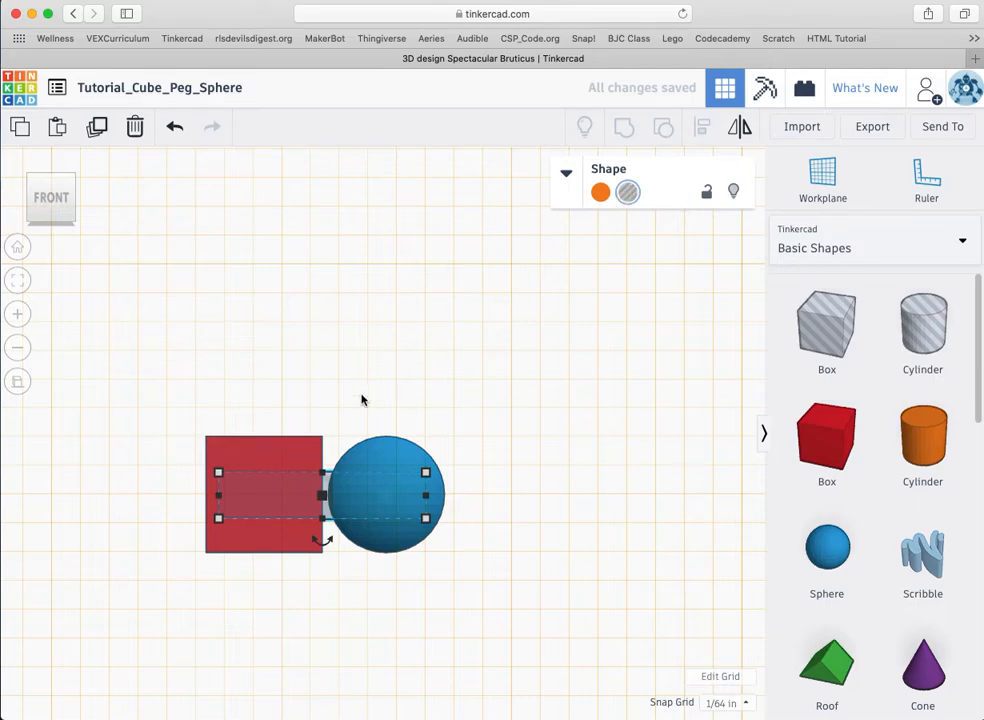
left_click(277, 456, "shift")
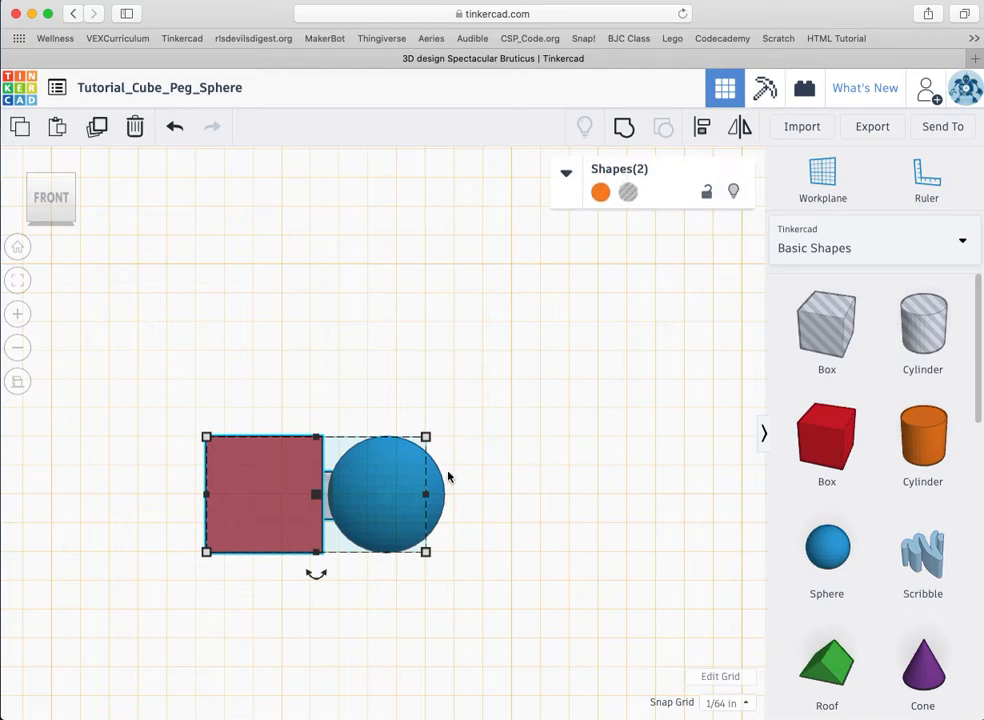
left_click(437, 494, "shift")
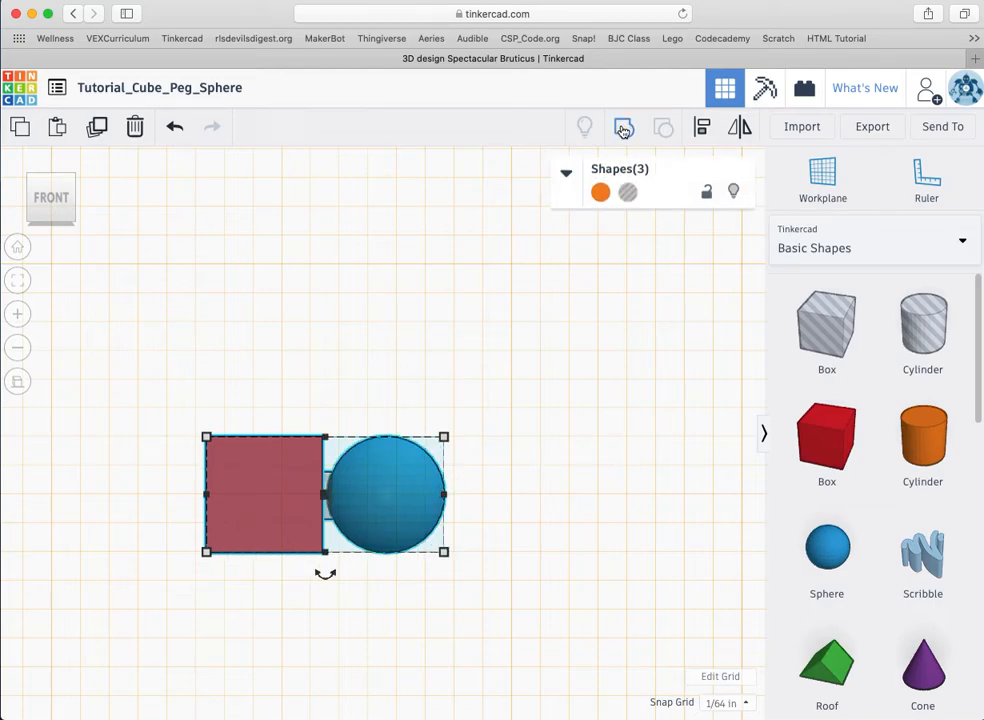
left_click(623, 129)
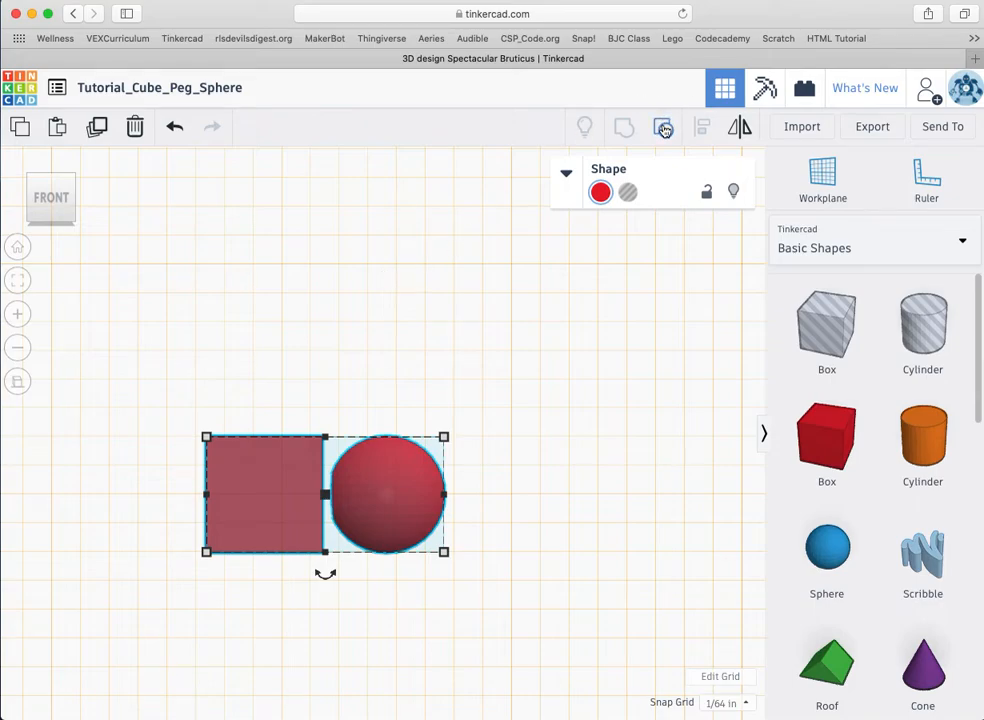
left_click(664, 130)
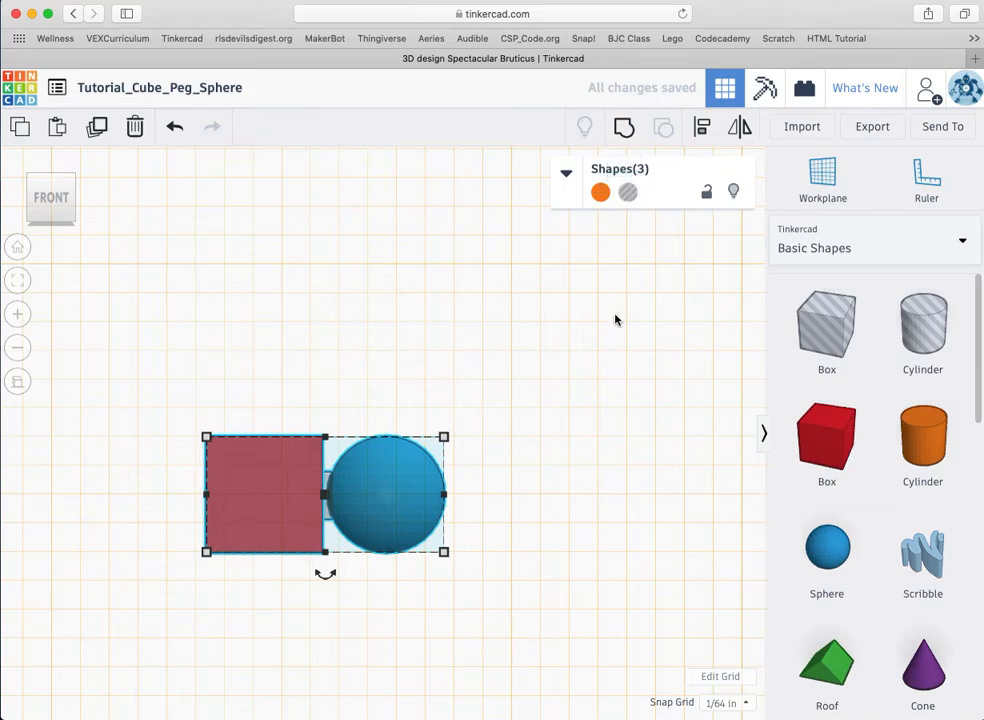
left_click(514, 502)
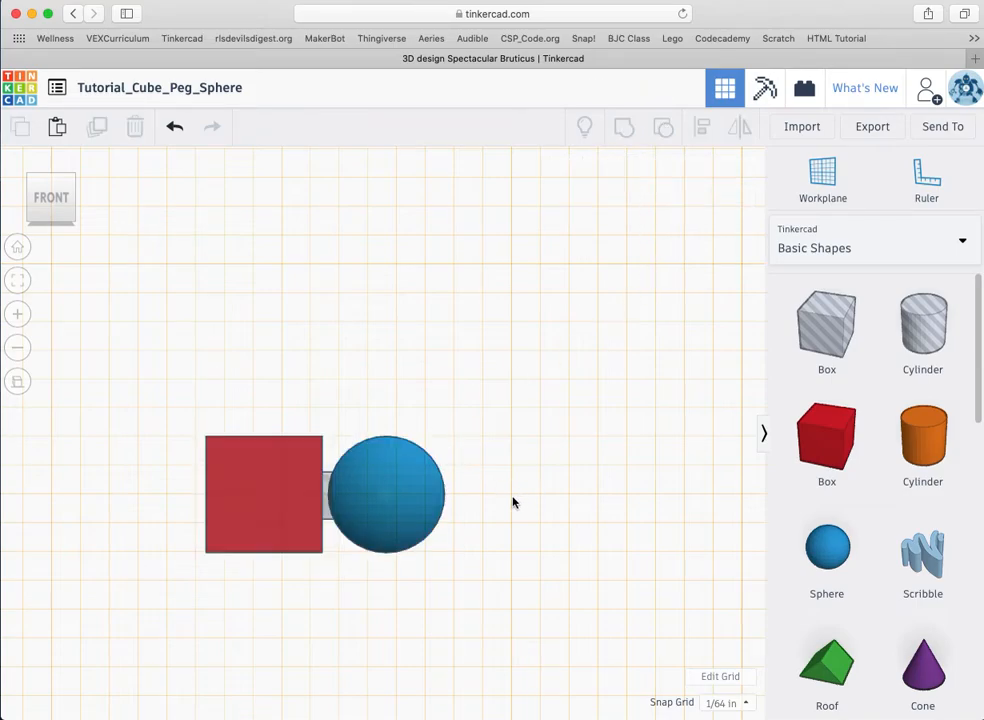
Step: Make the peg solid orange again and view the model from the left
left_click(325, 484)
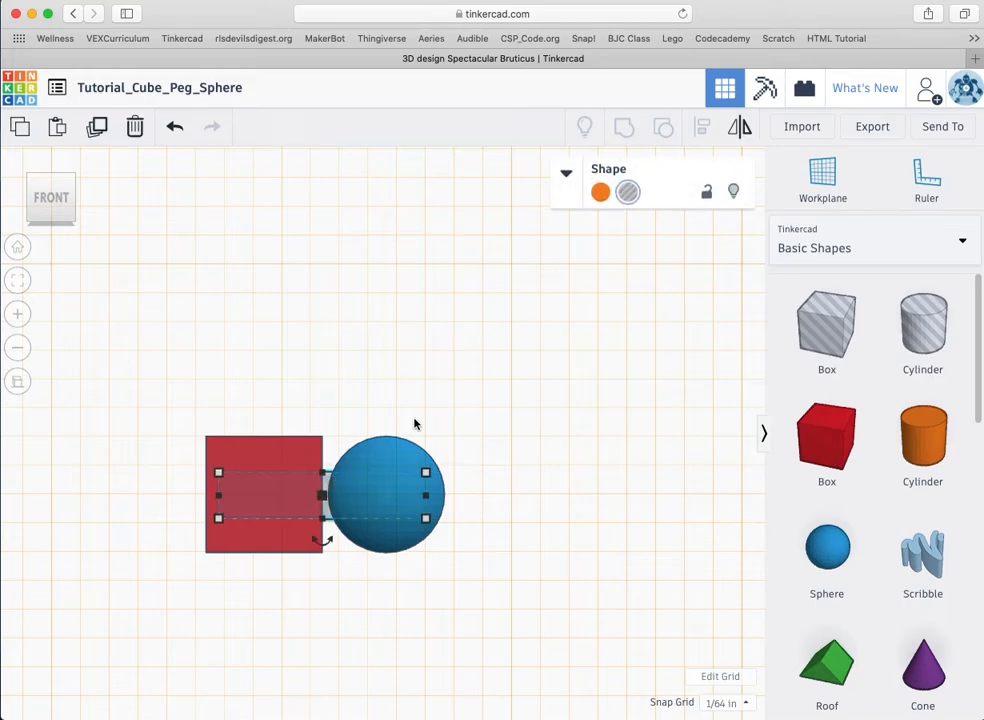
left_click(600, 192)
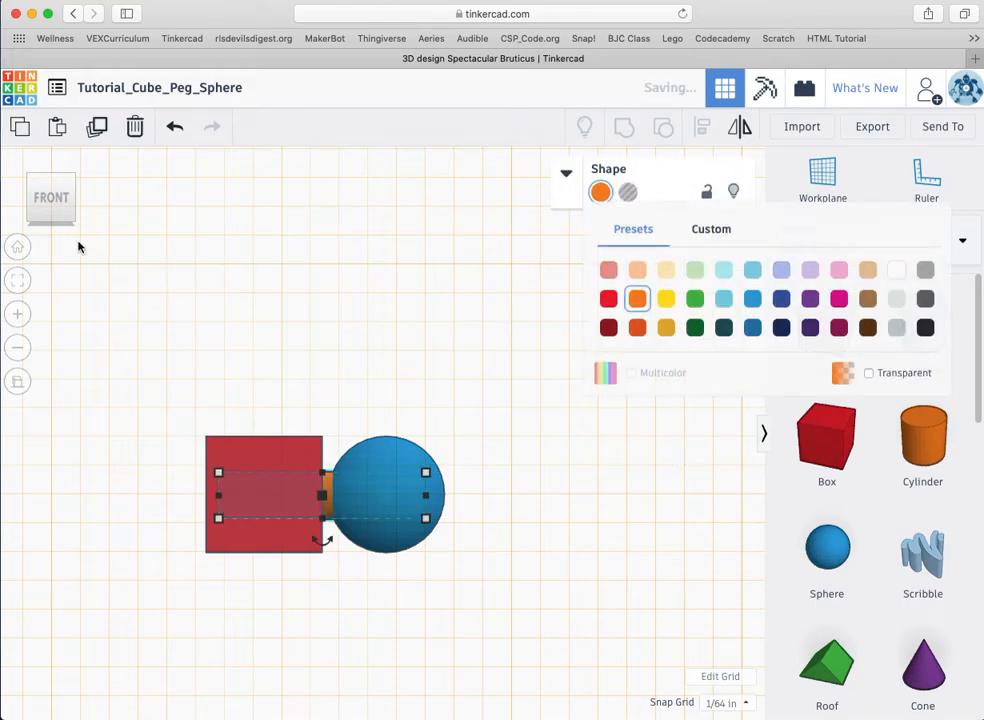
left_click(35, 205)
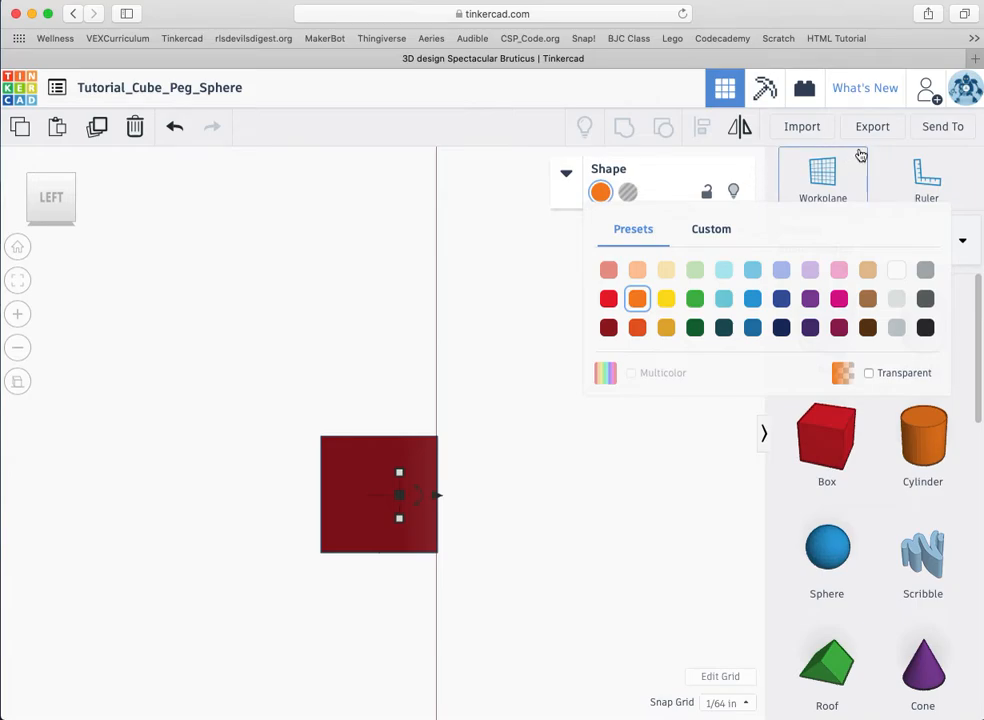
Step: Place a workplane on the red cube's side face and return to the front view
left_click(825, 176)
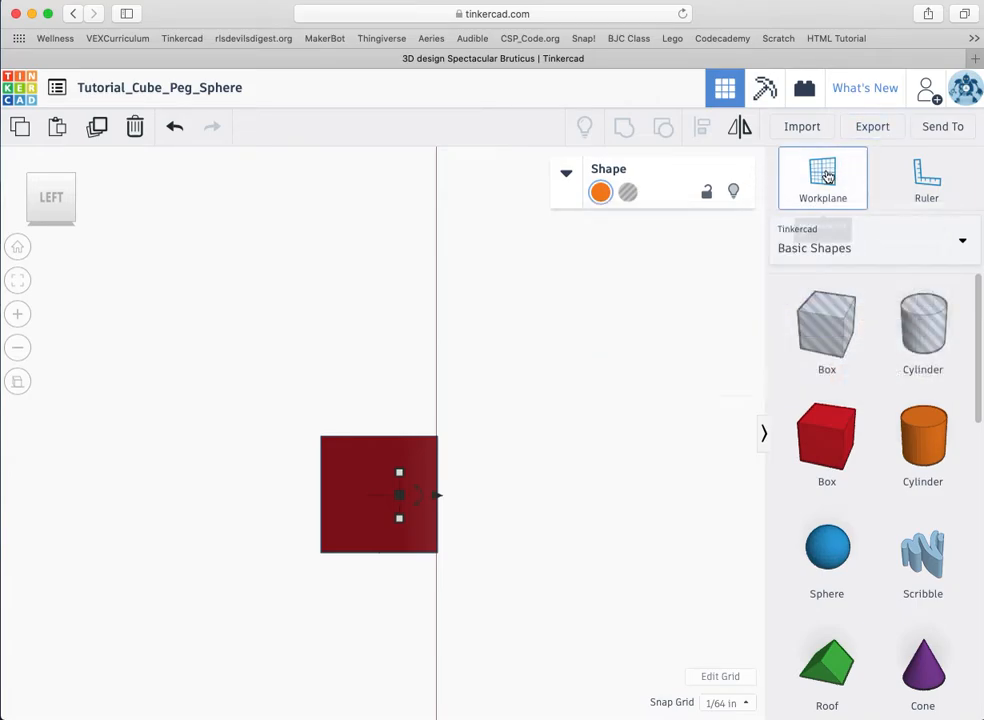
left_click(357, 468)
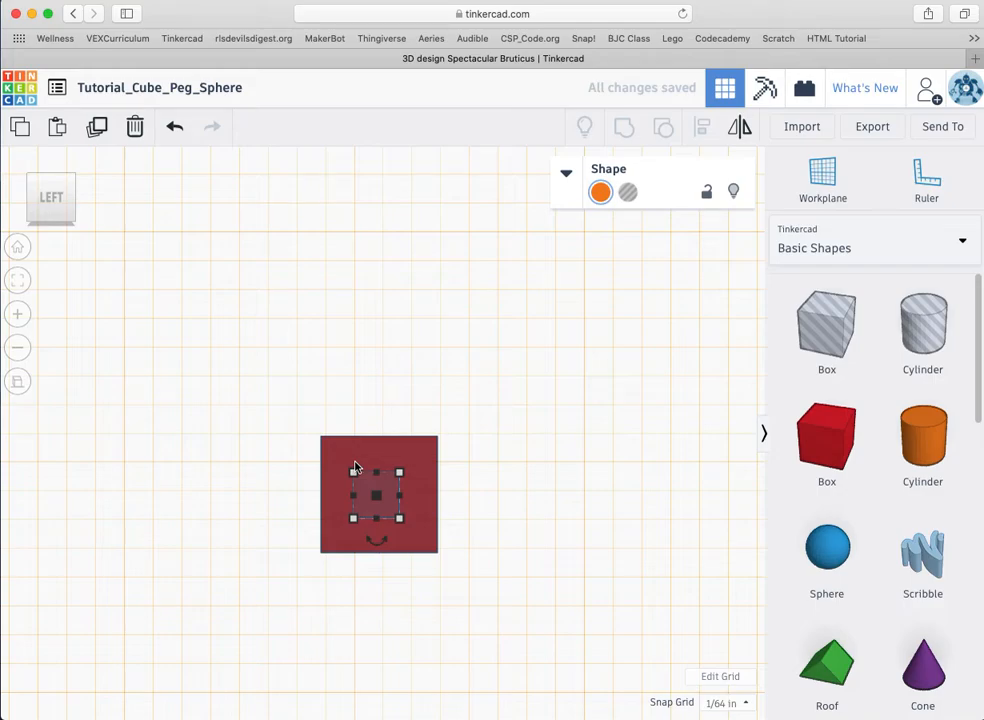
left_click(355, 467)
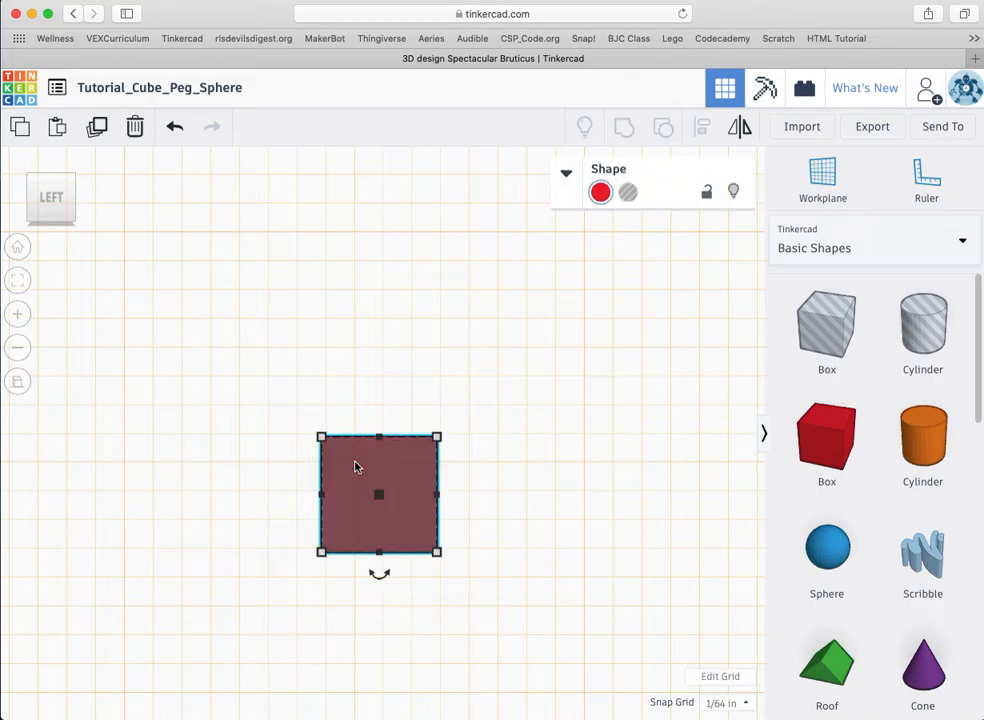
left_click(823, 172)
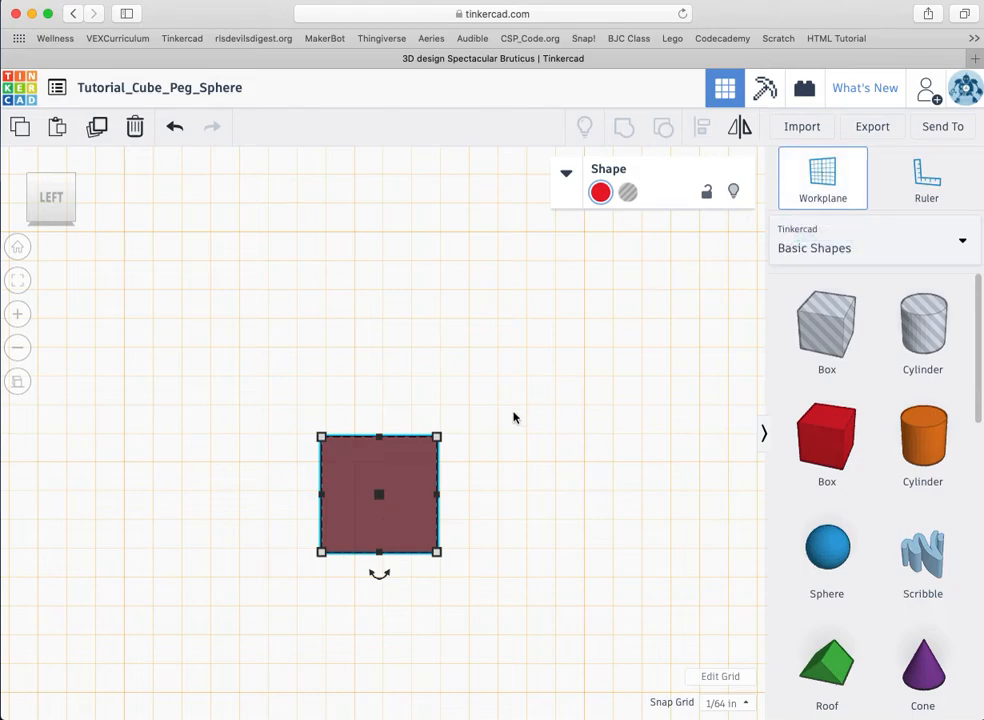
left_click(367, 469)
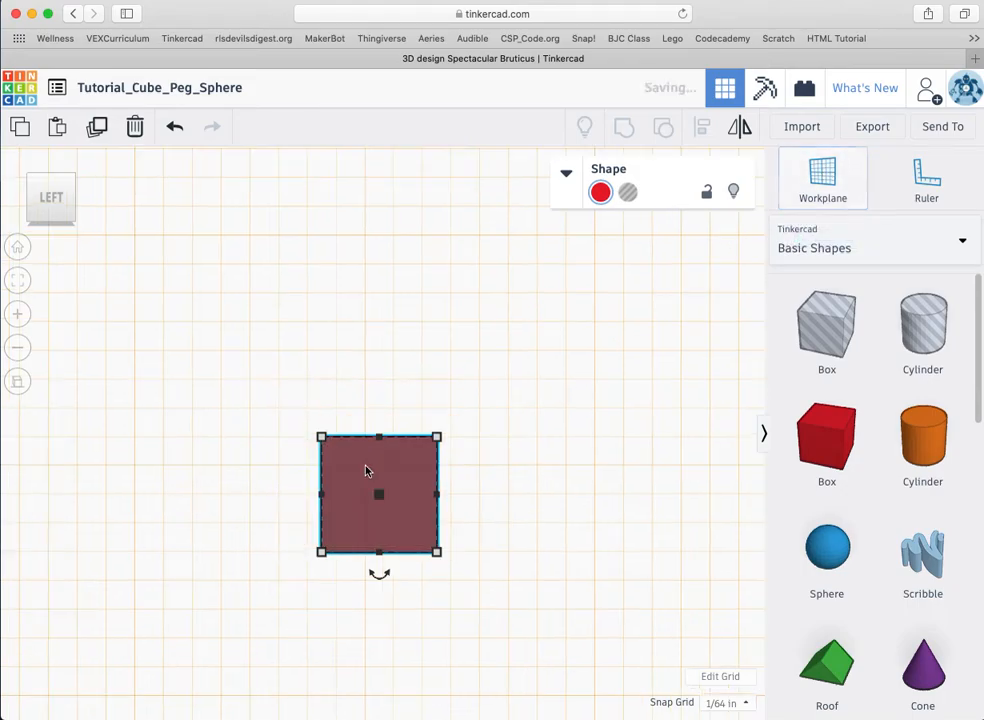
left_click(71, 199)
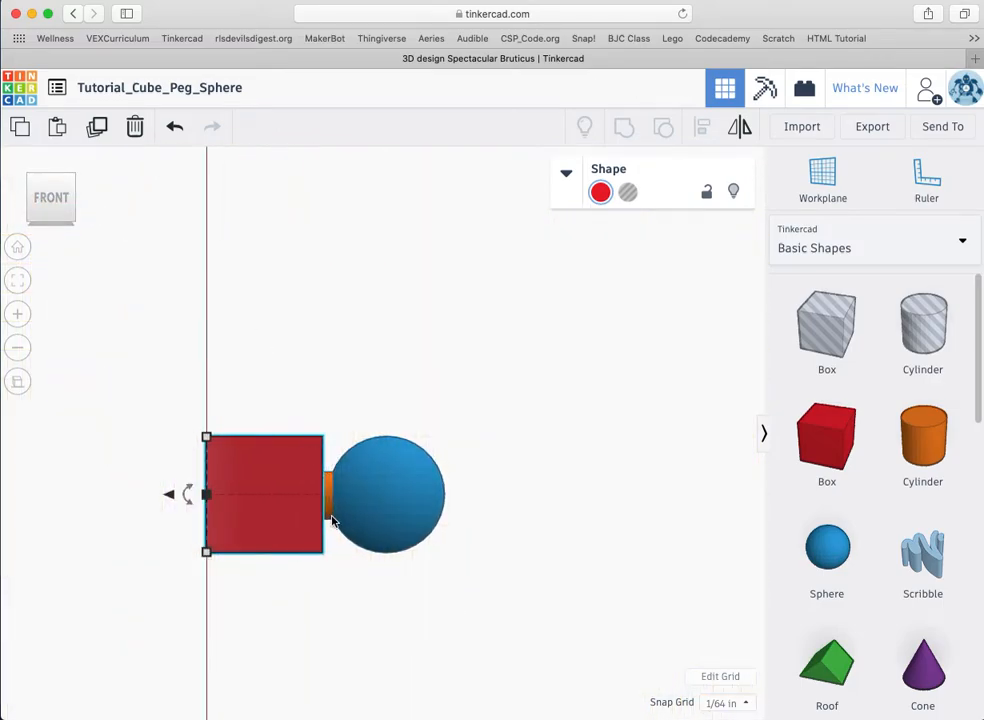
Step: From the left view, set a workplane on the shape and nudge the peg slightly right
left_click(330, 507)
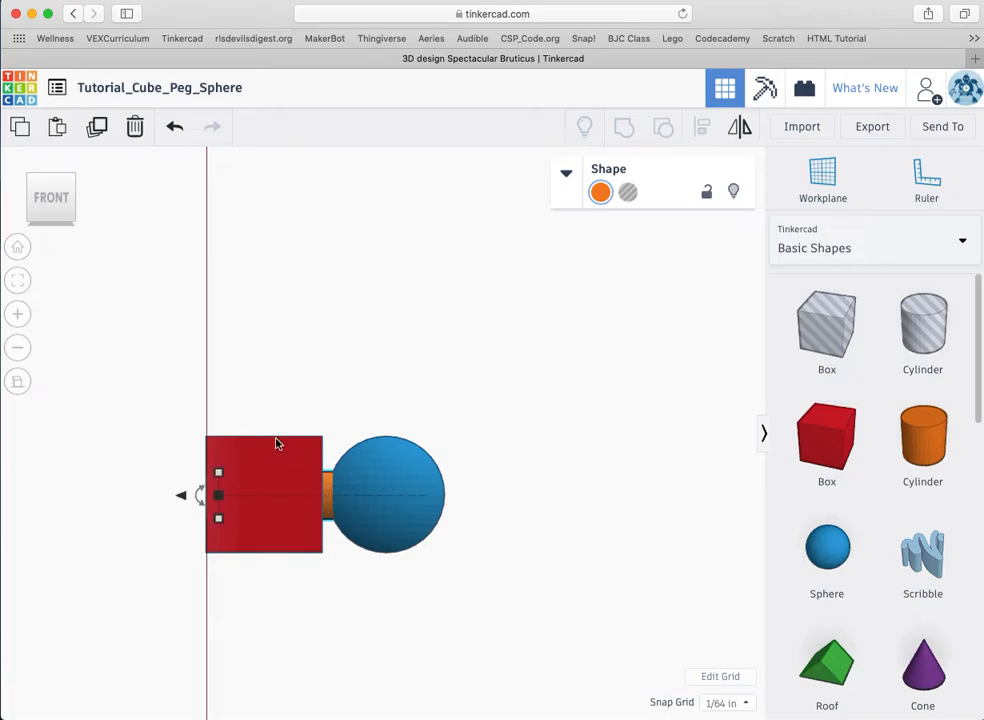
left_click(31, 198)
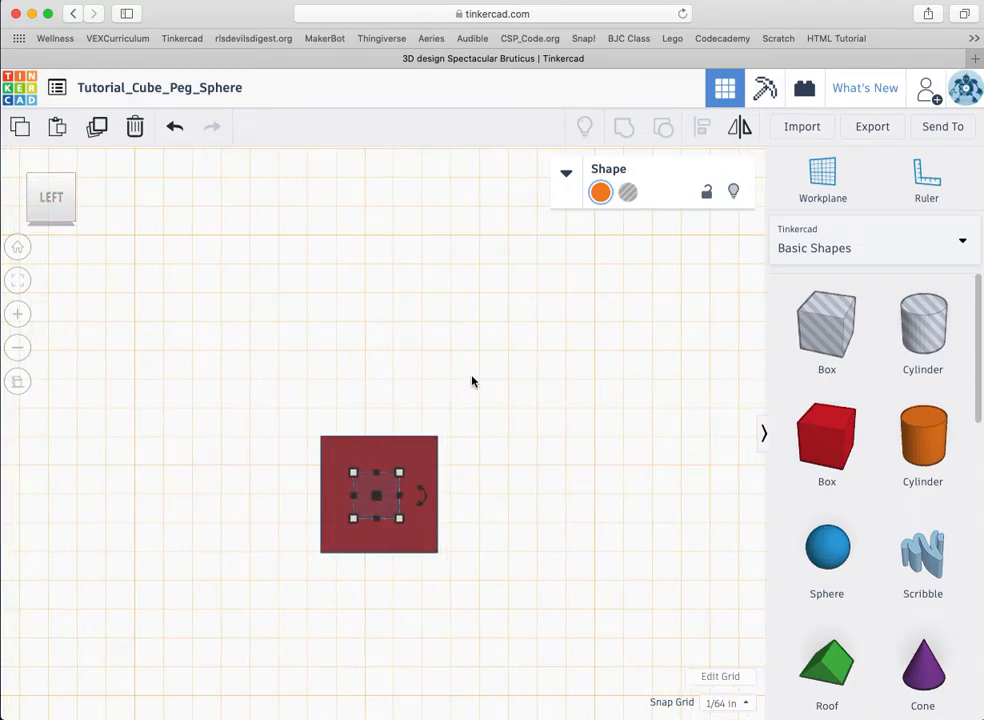
left_click(826, 177)
left_click(381, 457)
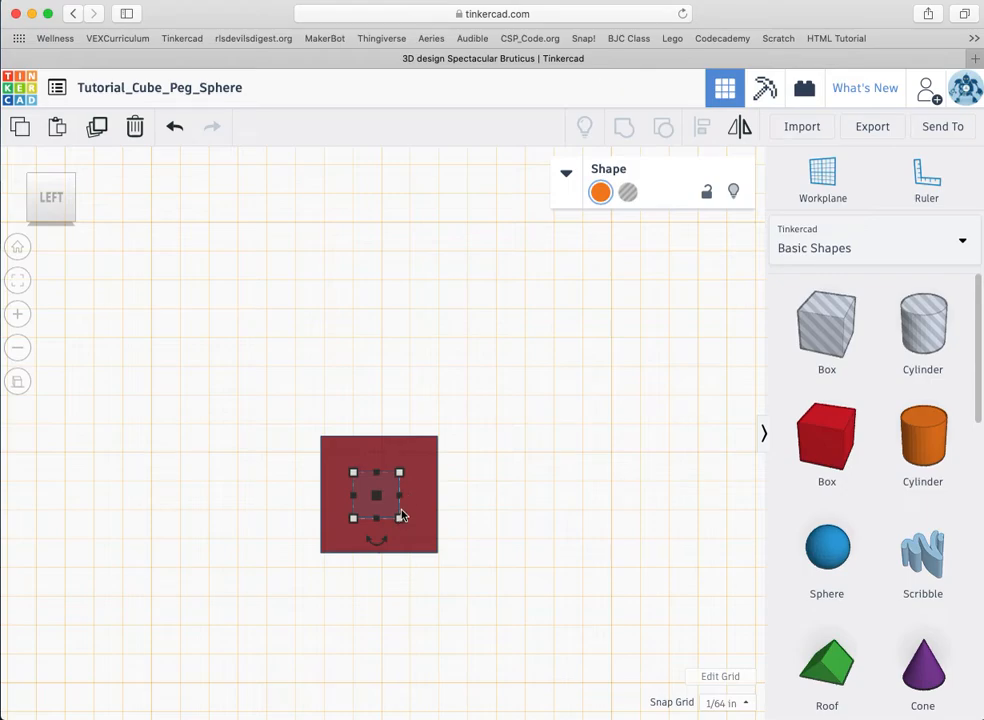
key("Right")
Step: Switch to the front view and place a workplane on the red box's front face
left_click(70, 205)
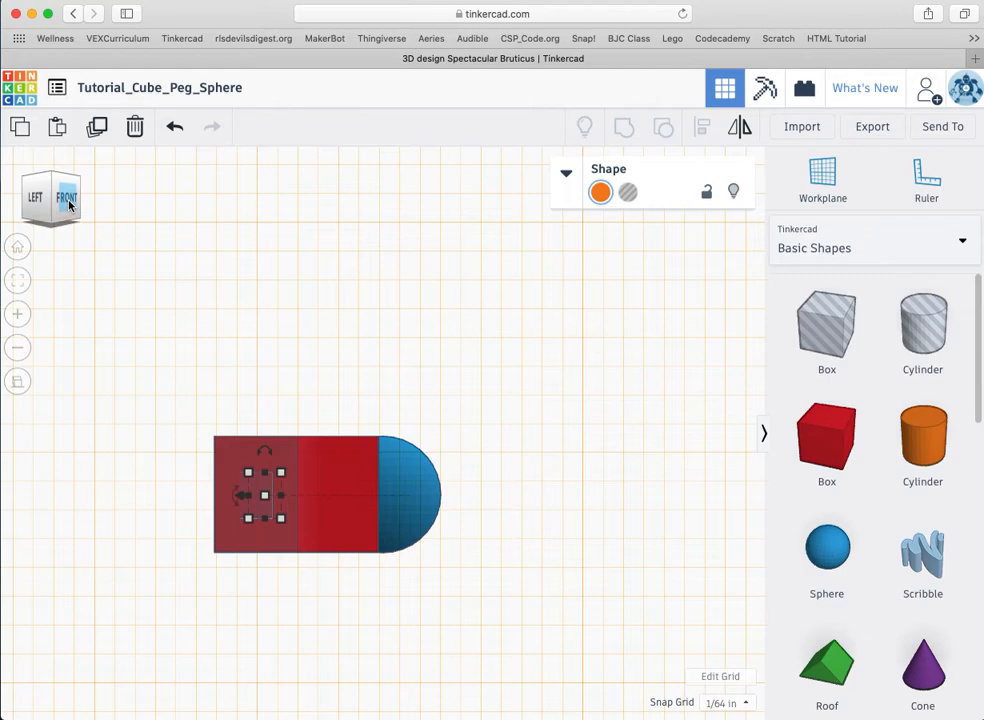
left_click(68, 200)
left_click(843, 191)
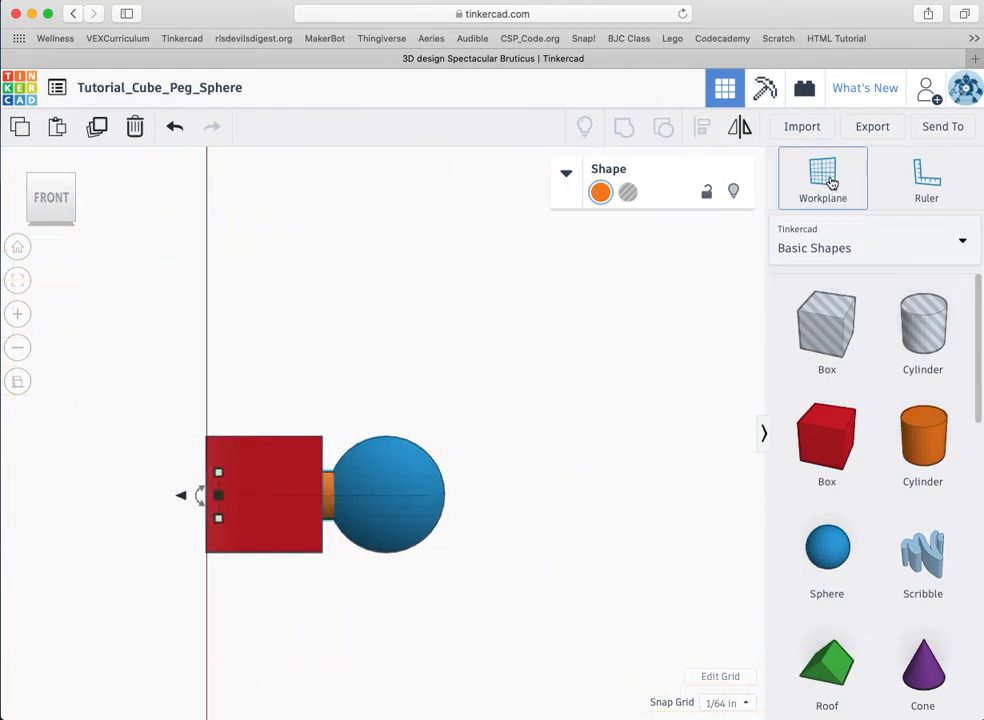
left_click(267, 480)
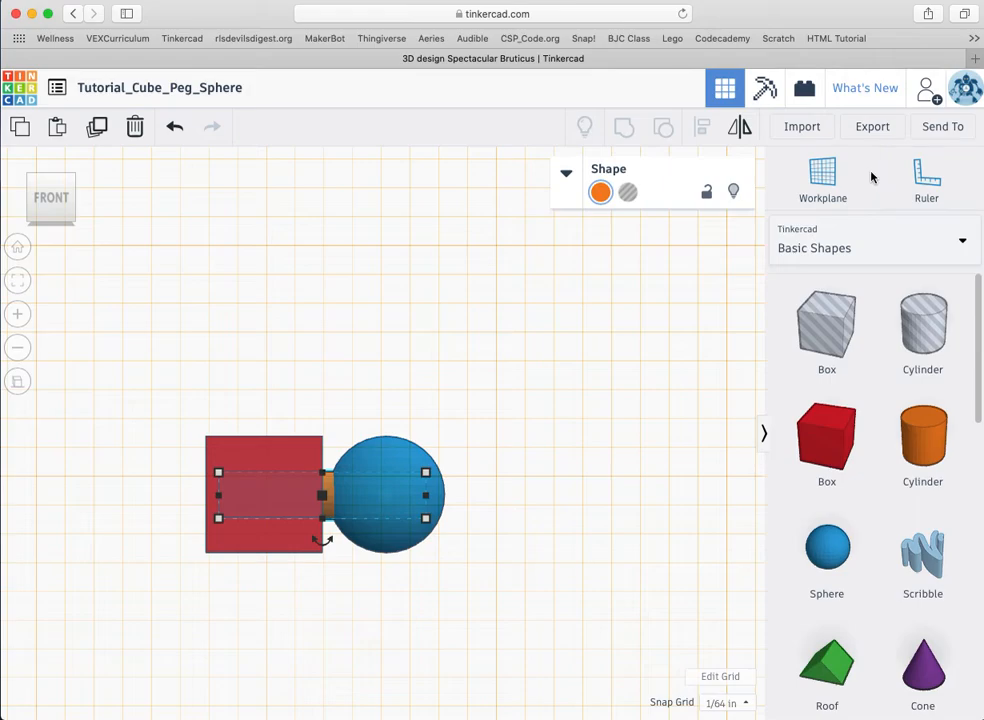
Step: Turn the orange peg into a hole, then select it together with the red box and blue sphere
left_click(628, 193)
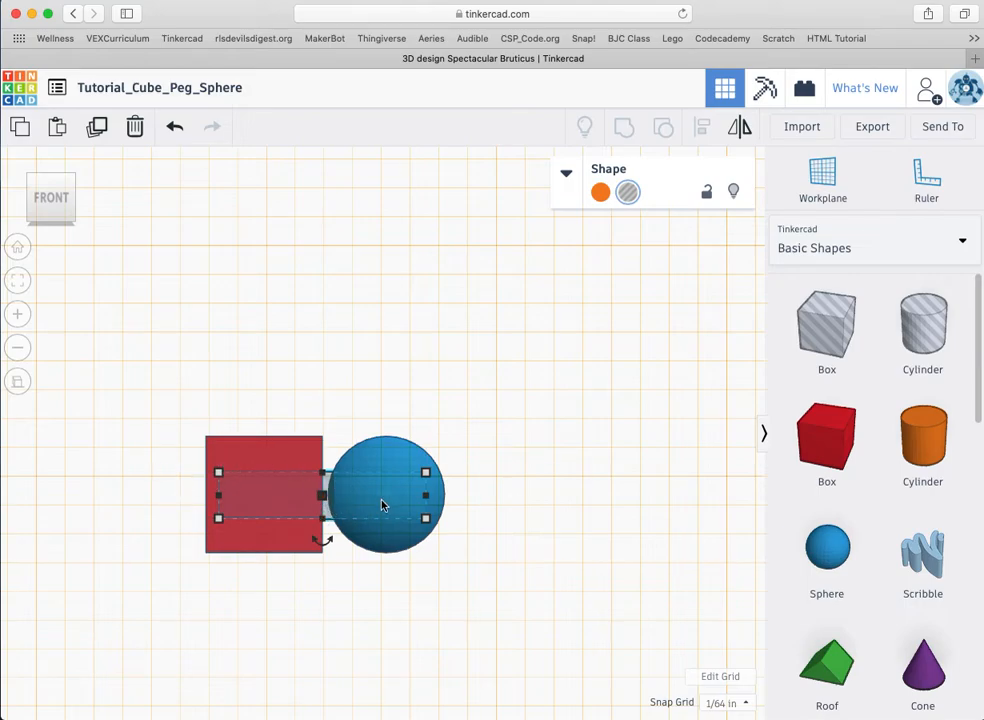
left_click(234, 459, "shift")
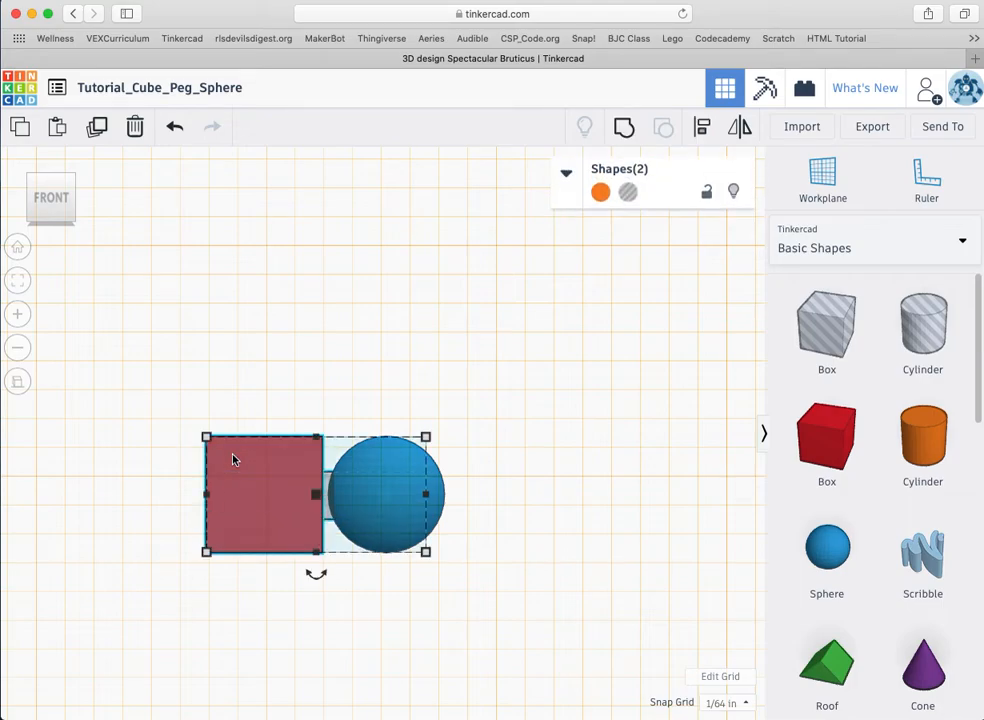
left_click(437, 492, "shift")
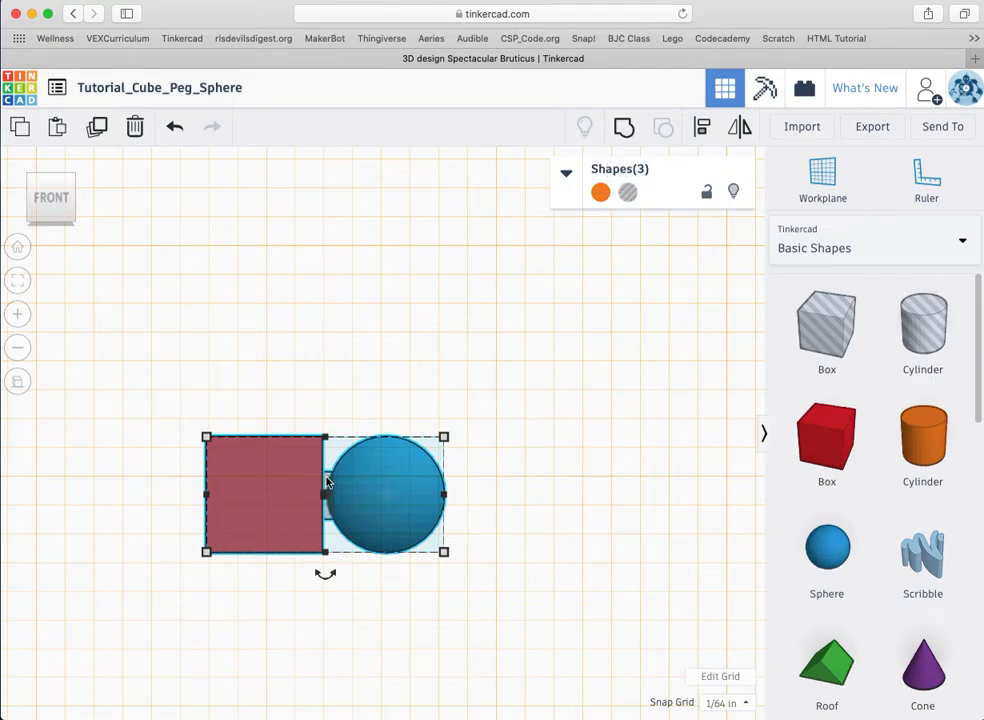
Step: Group the box, peg hole and sphere into one shape, set a workplane on the cube's face, then deselect
left_click(624, 131)
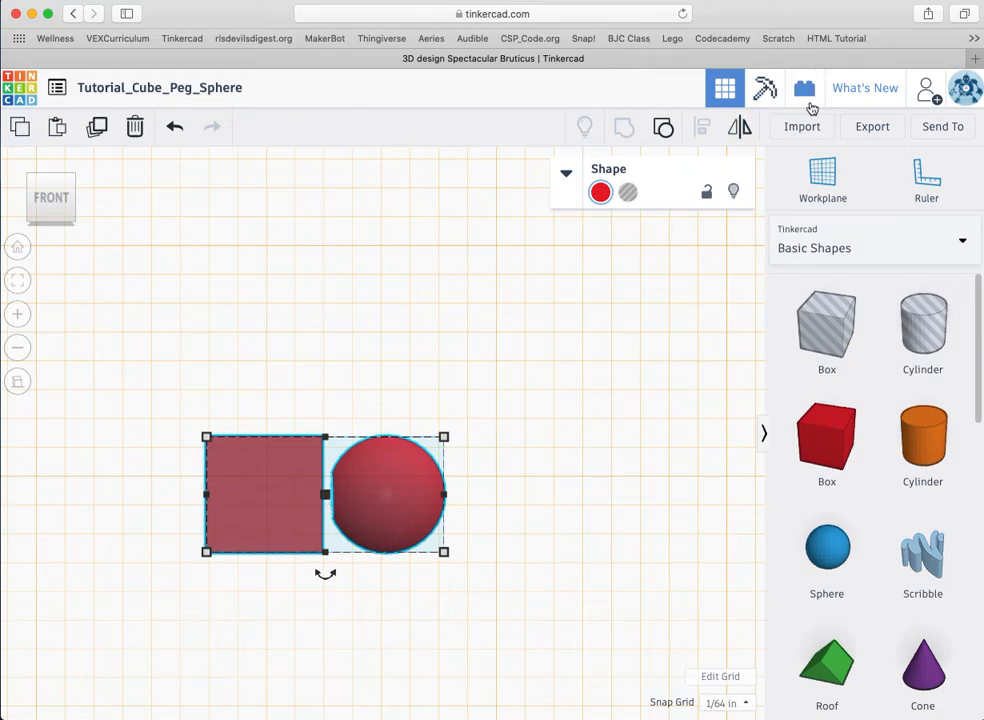
left_click(824, 180)
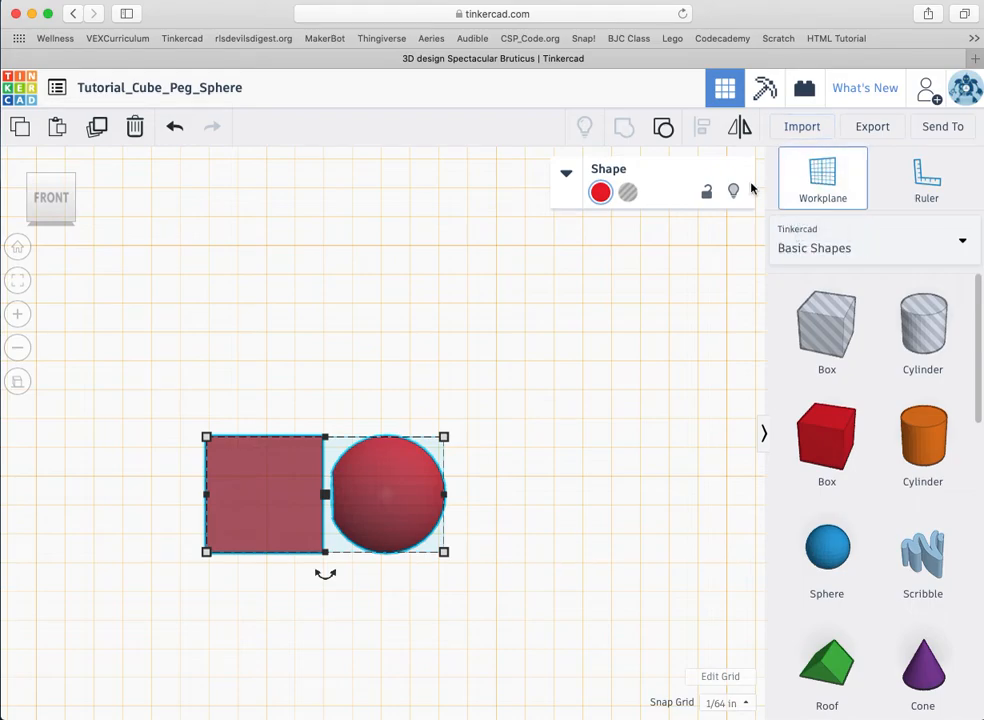
left_click(266, 494)
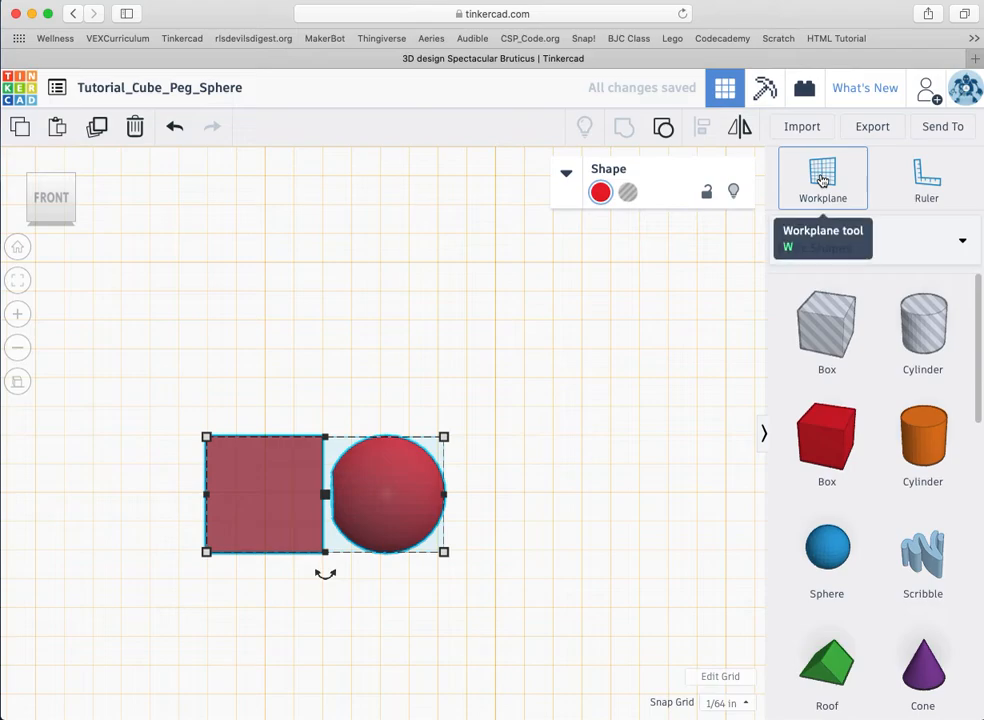
left_click(512, 405)
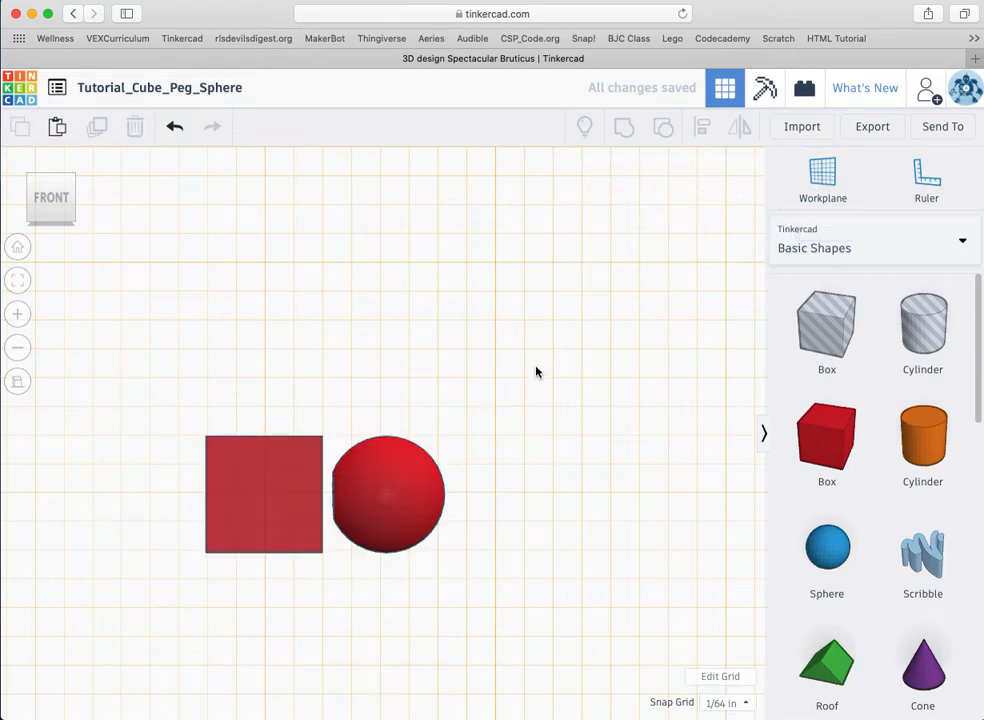
Step: Export the grouped design as an .STL file and allow the browser download
left_click(866, 131)
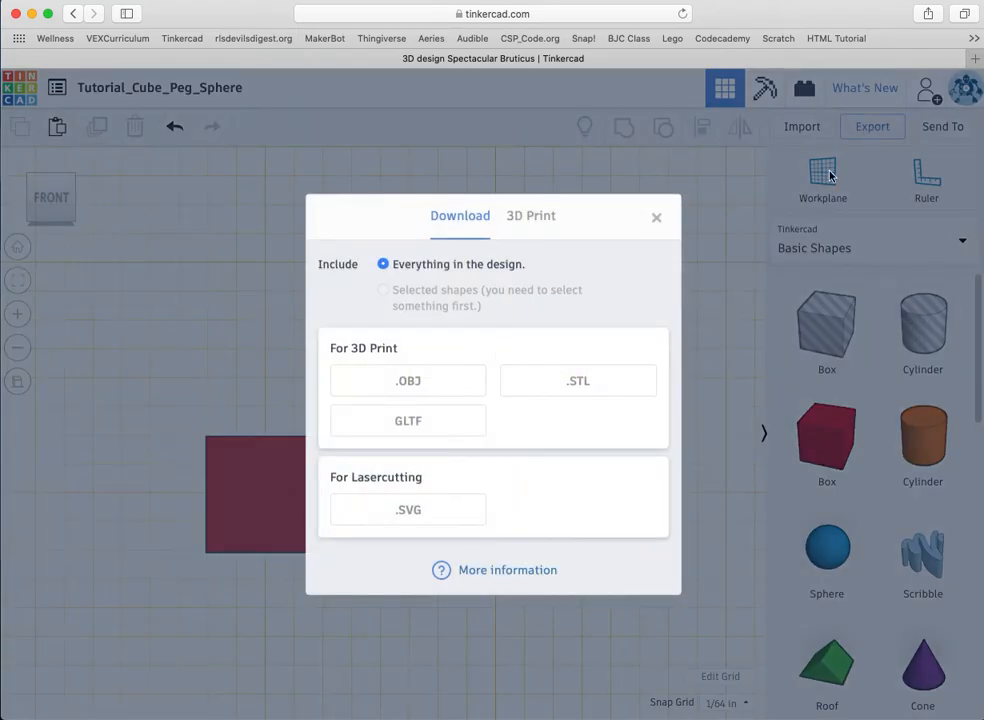
left_click(580, 385)
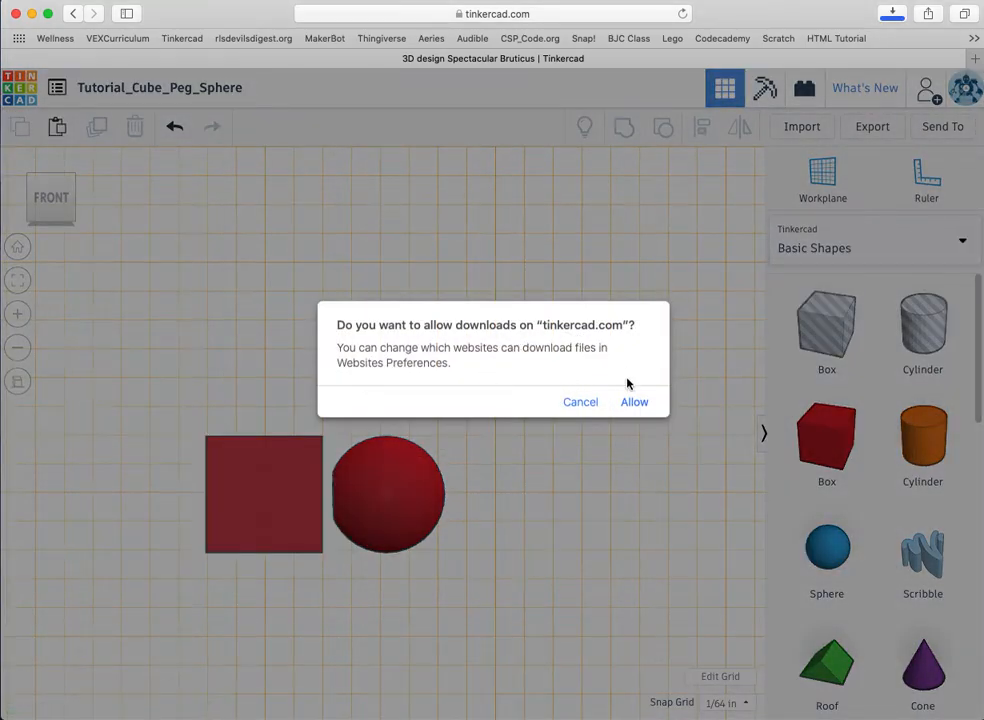
left_click(634, 402)
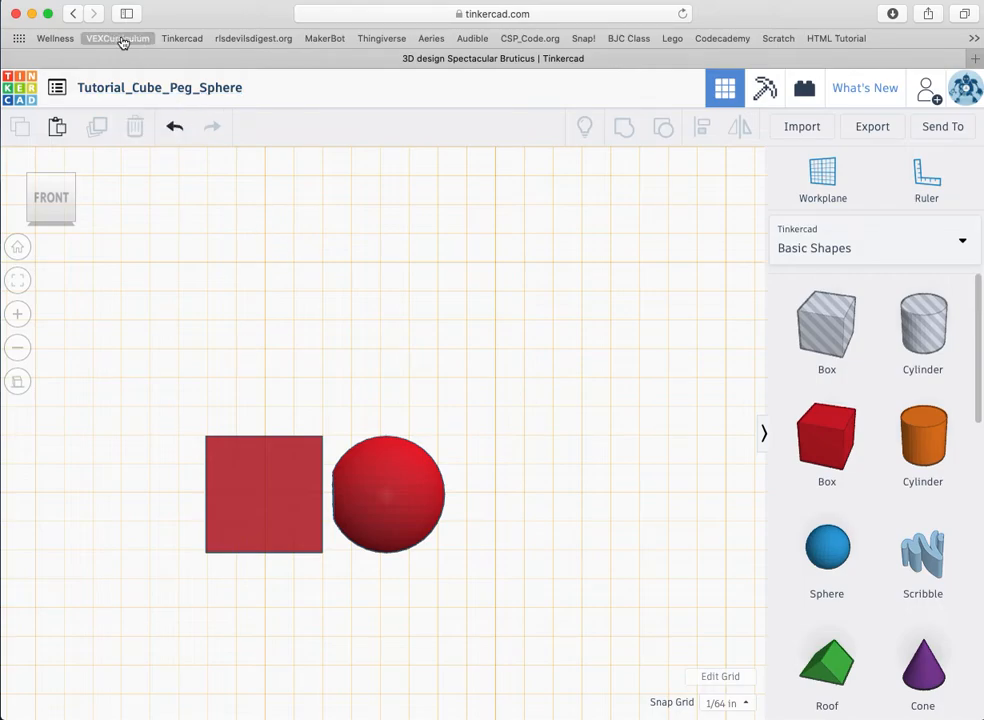
Step: Start a new blank design from the My Designs list
left_click(58, 89)
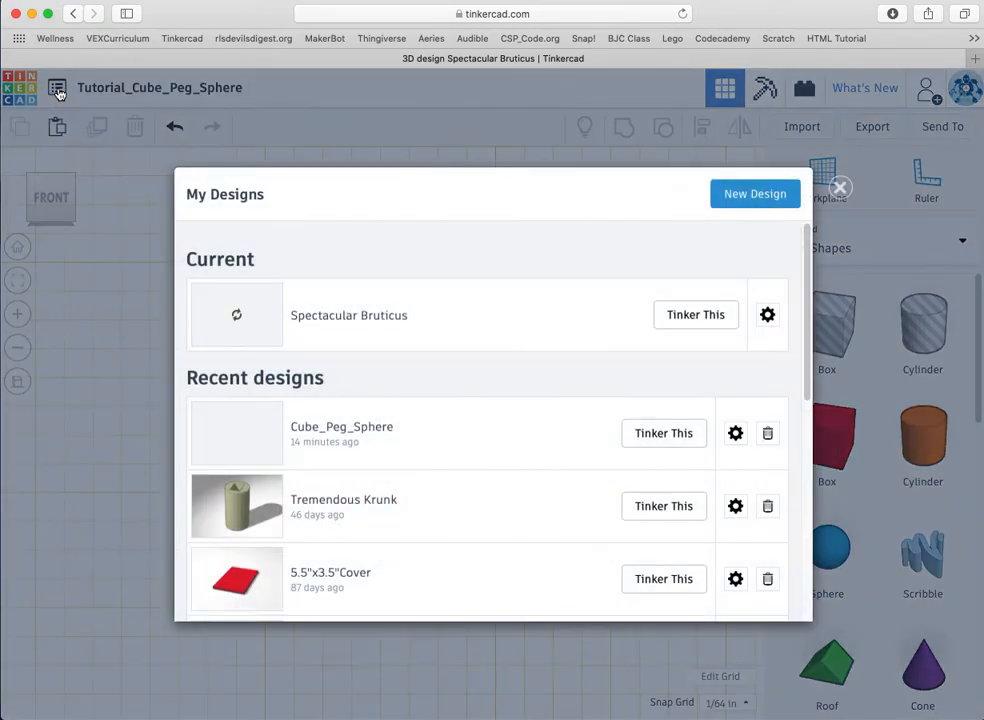
left_click(756, 195)
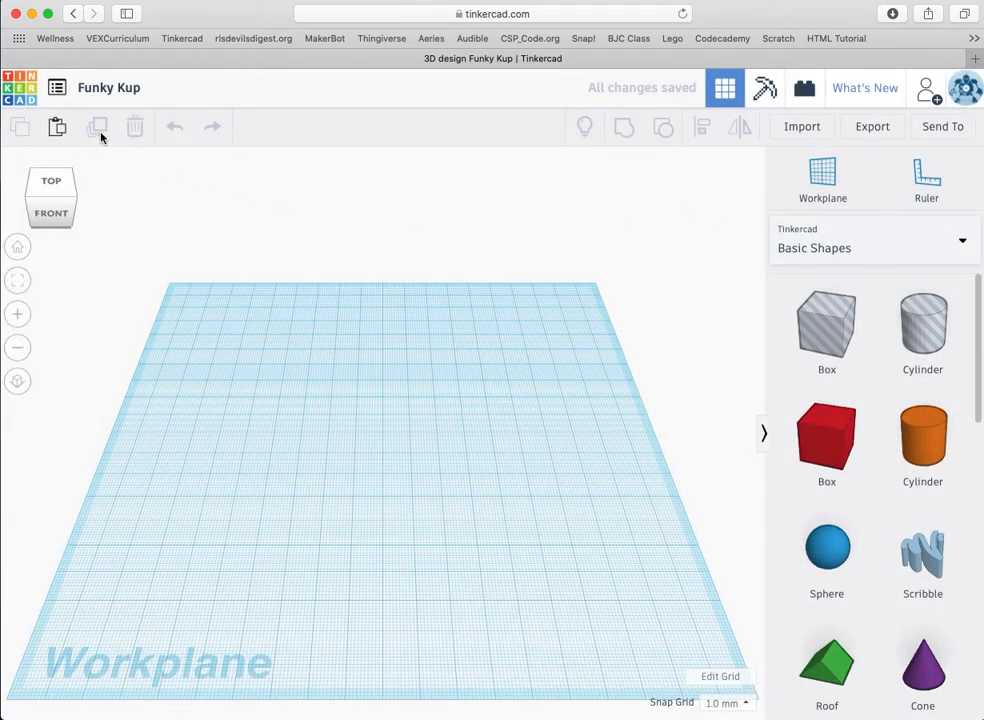
Step: Rename the new design from Funky Kup to 'Tutorial_Peg'
left_click(98, 88)
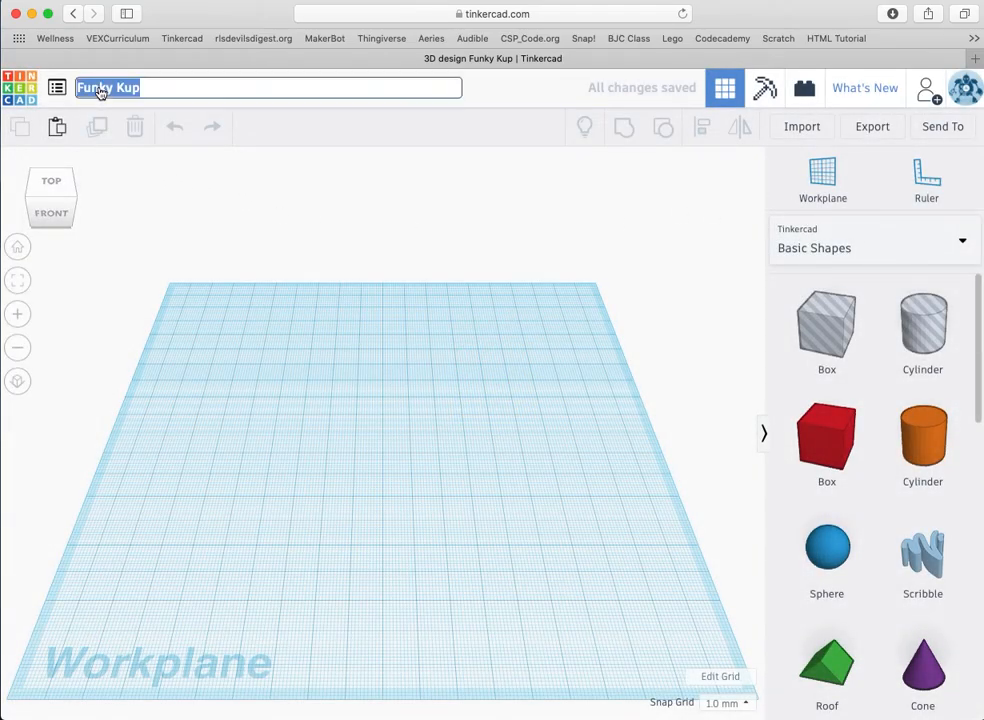
type("Tutorial")
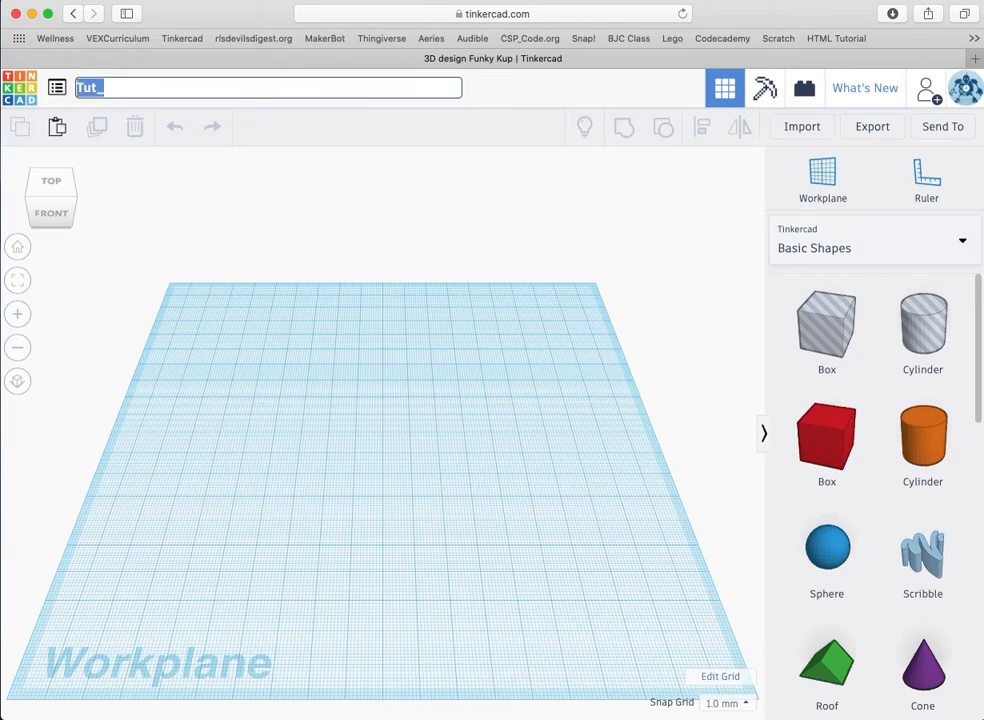
type("PEG")
key("BackSpace")
key("BackSpace")
key("BackSpace")
type("TUT")
key("BackSpace")
key("BackSpace")
type("UTORIAL")
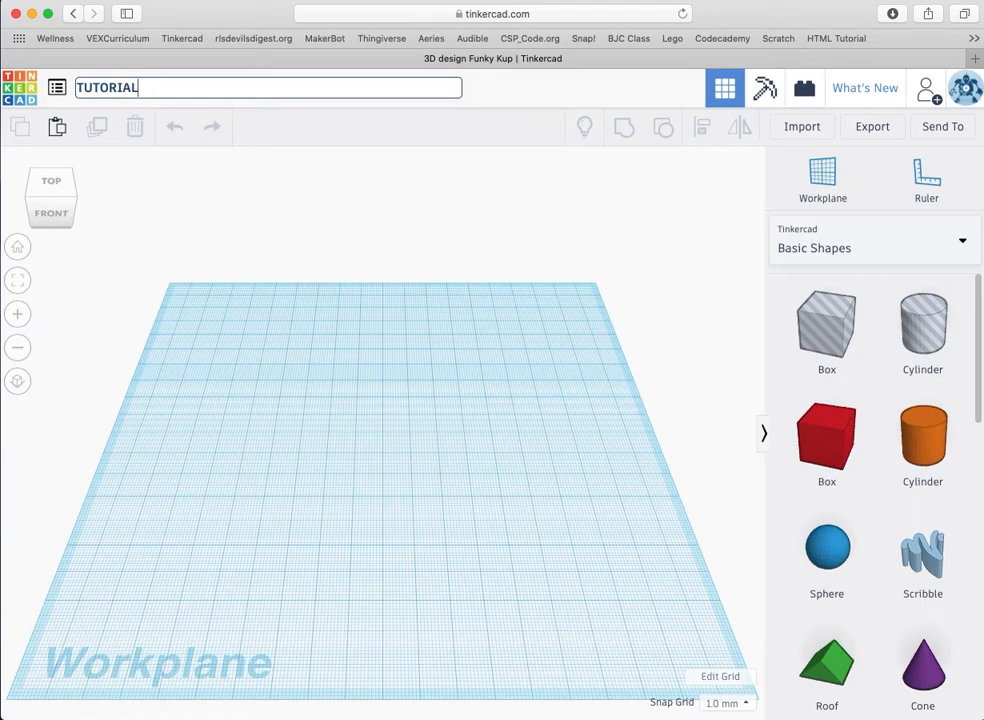
key("BackSpace")
key("BackSpace")
key("BackSpace")
key("BackSpace")
key("BackSpace")
key("BackSpace")
key("BackSpace")
type("utorial_Peg")
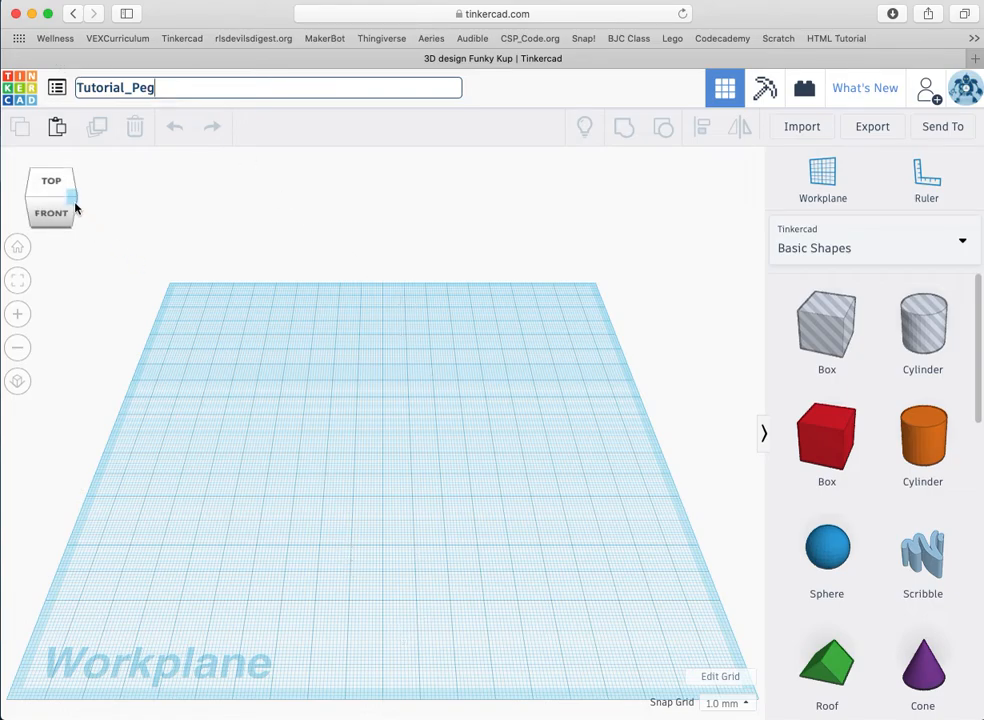
left_click(54, 184)
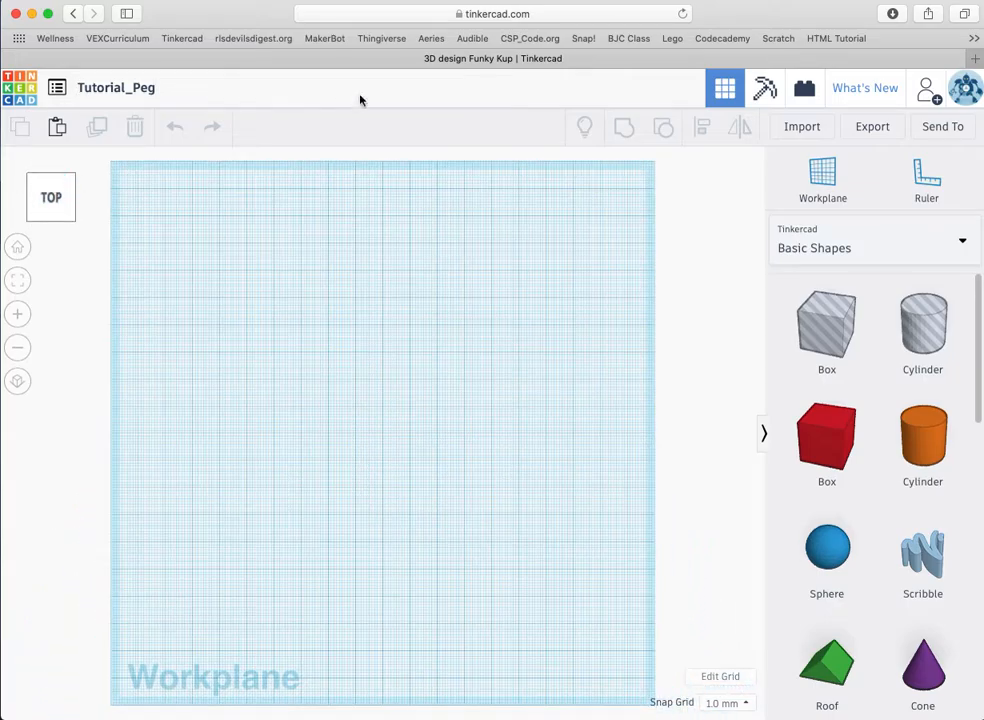
Step: Reset the workplane to the main grid, add a small orange cylinder at the centre, and select it
left_click(820, 183)
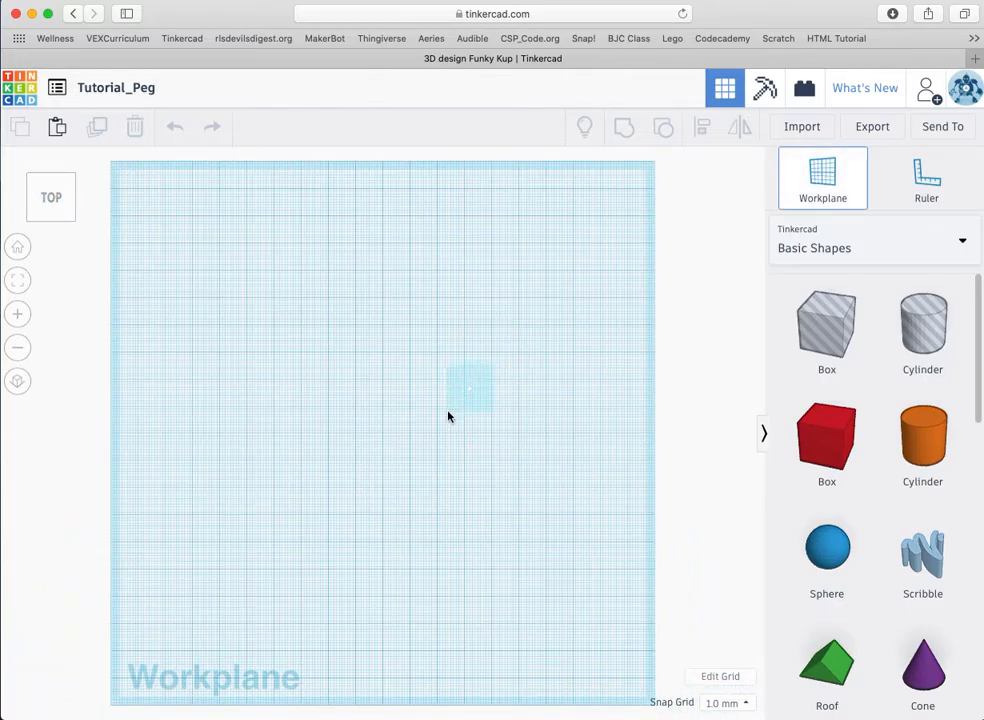
left_click(394, 475)
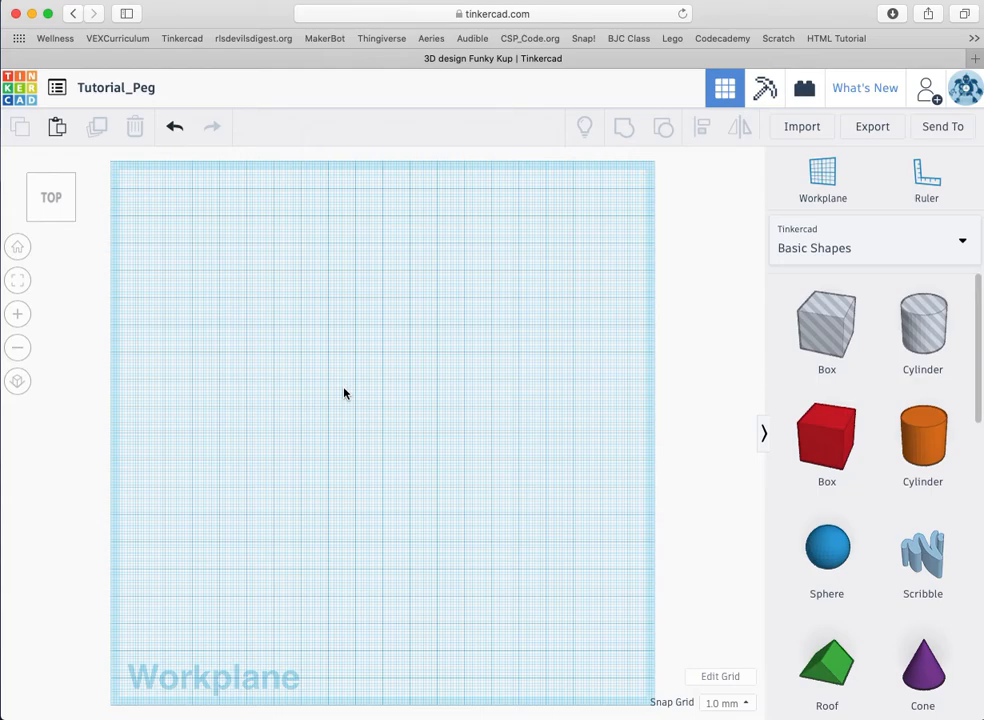
key("super+v")
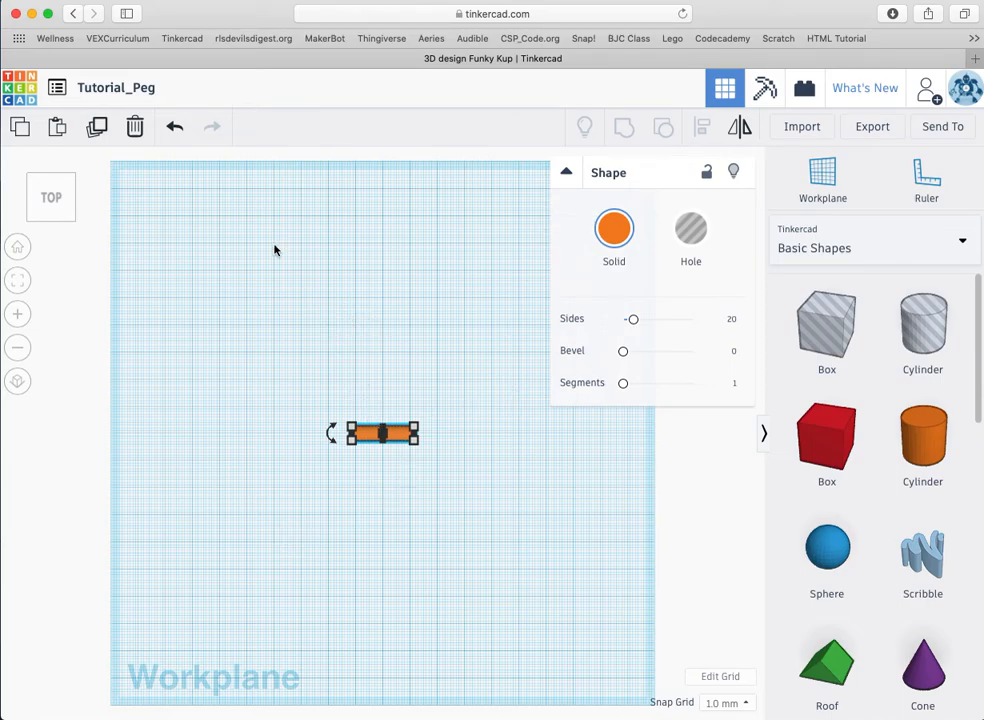
left_click(478, 328)
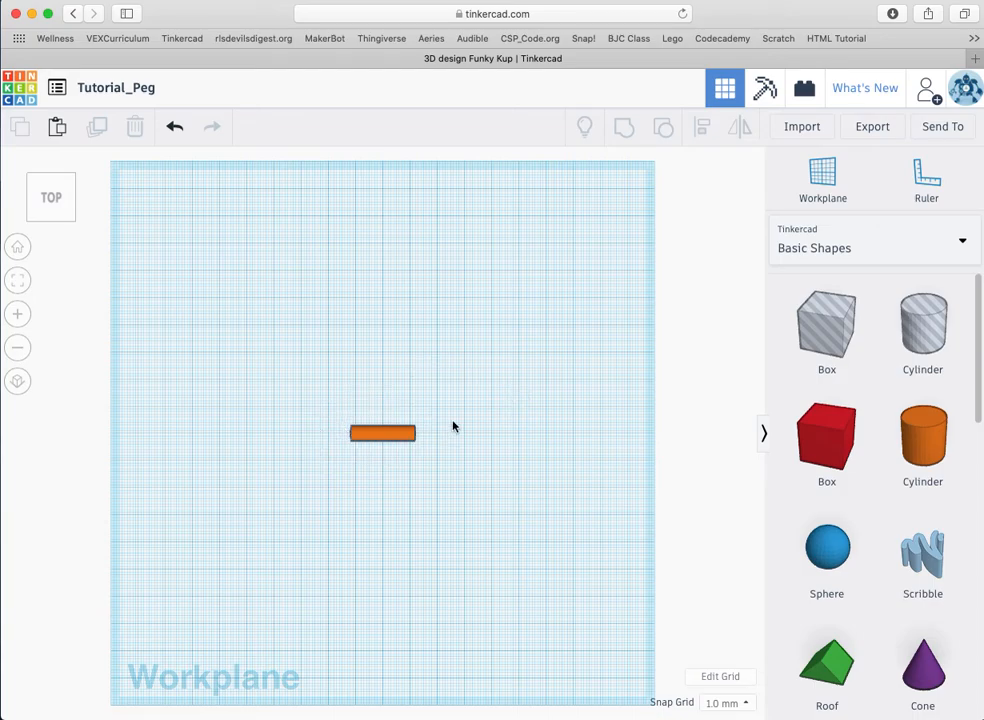
left_click(392, 436)
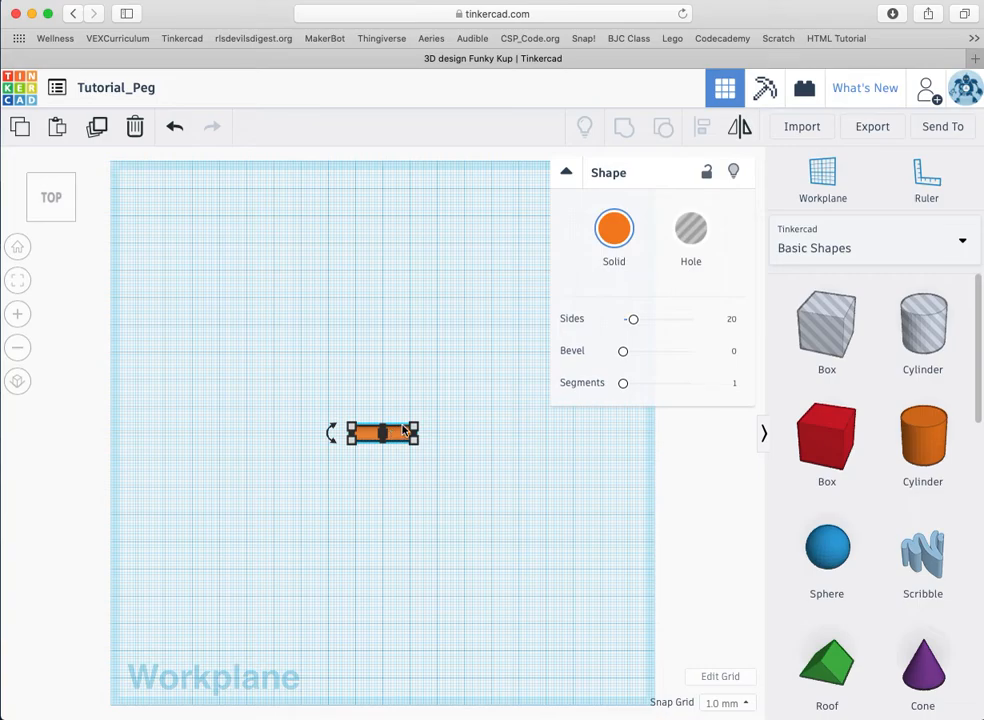
mouse_move(414, 427)
Step: Change the grid units from millimetres to Inches in the grid settings and update the grid
left_click(18, 283)
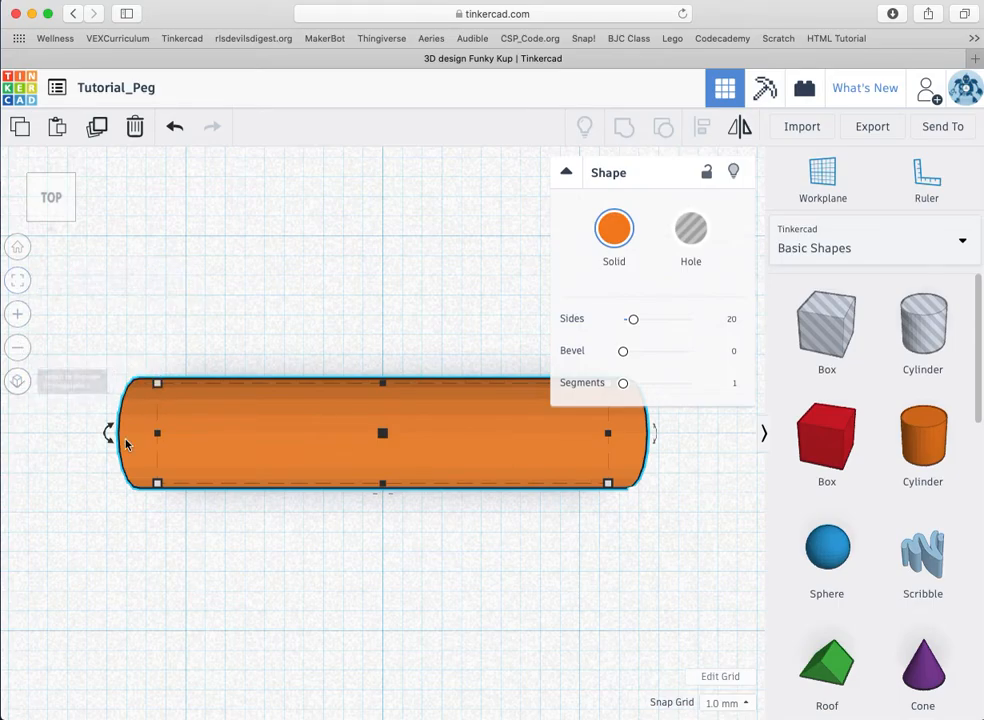
mouse_move(158, 484)
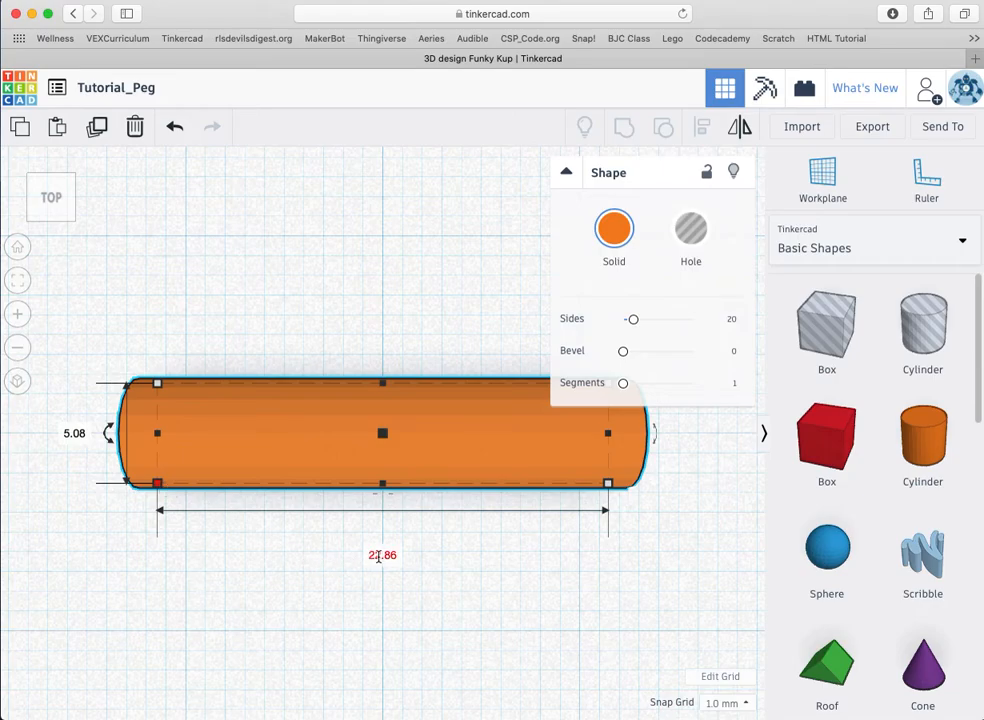
left_click(721, 682)
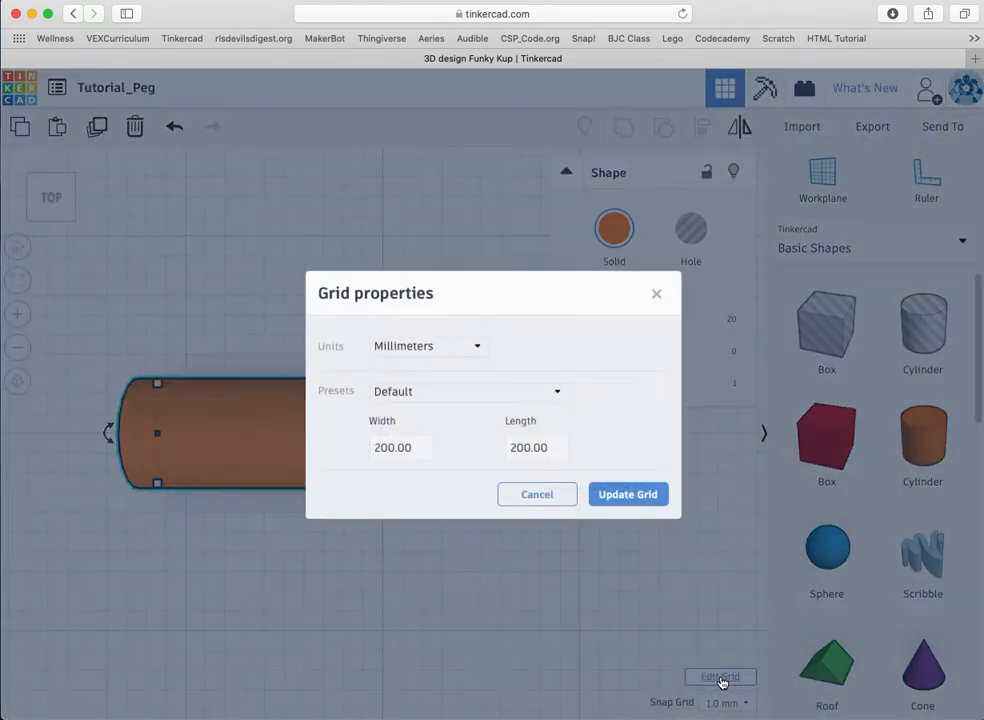
left_click(524, 500)
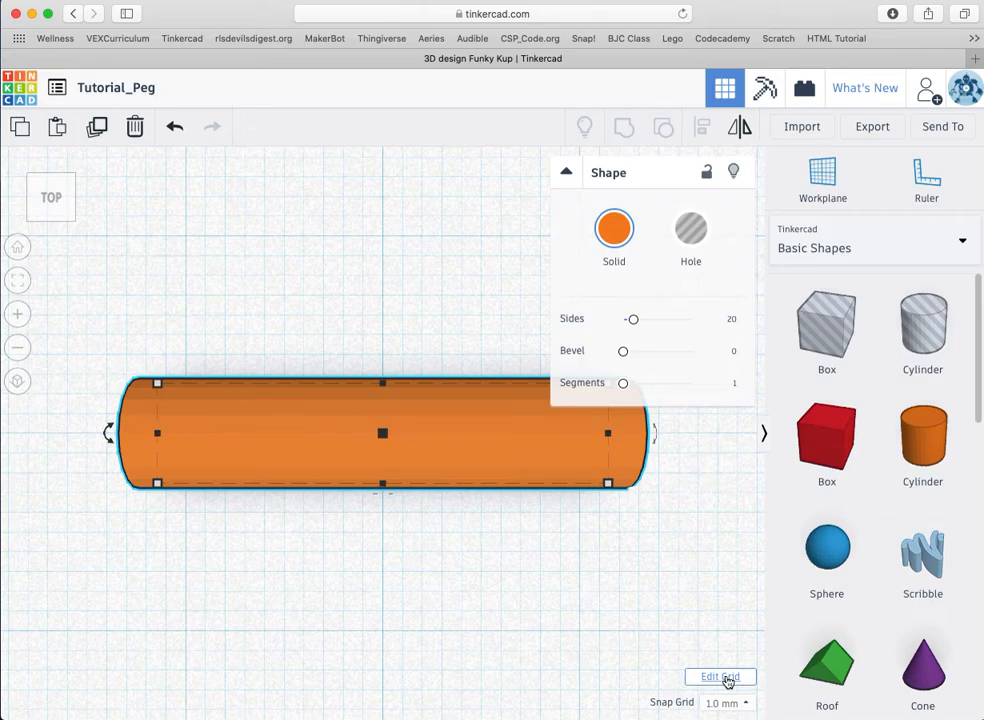
left_click(722, 680)
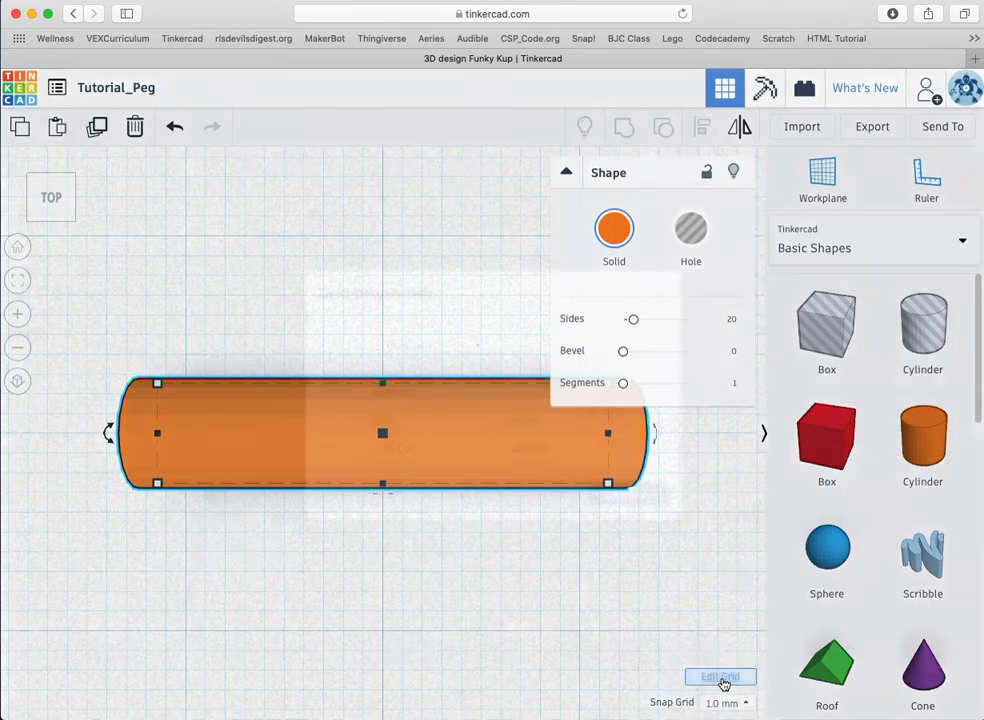
left_click(473, 347)
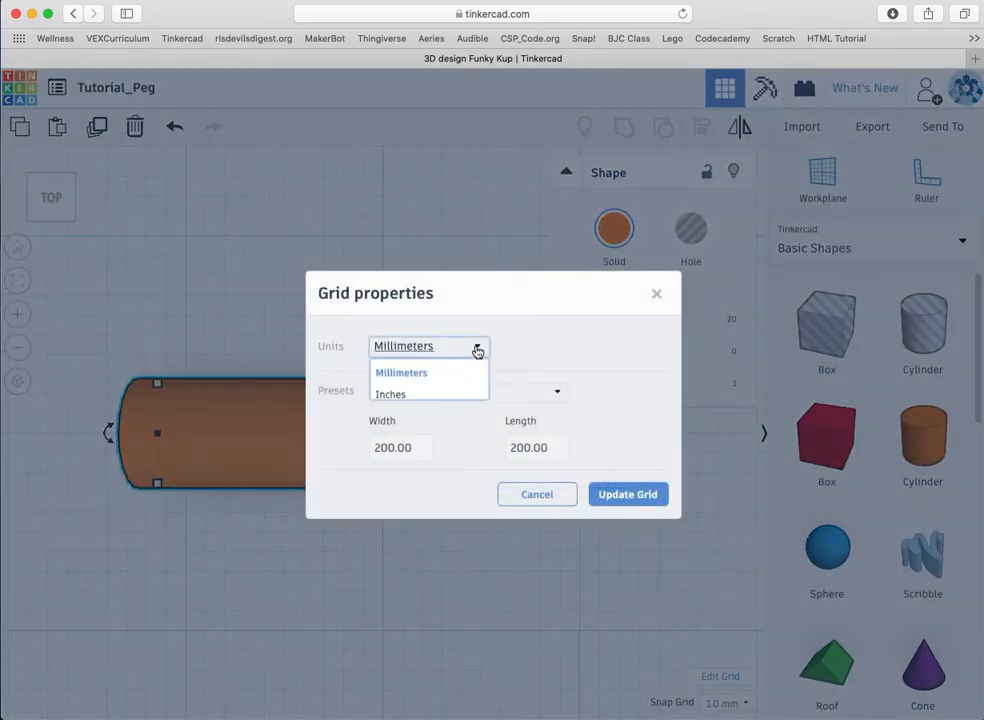
left_click(440, 396)
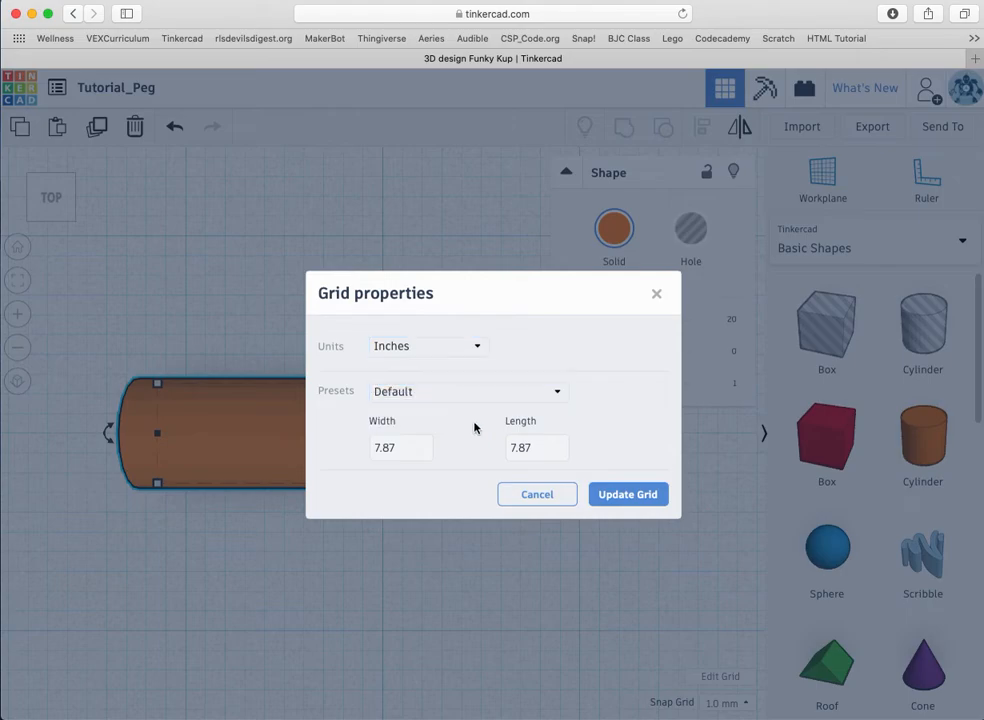
left_click(632, 495)
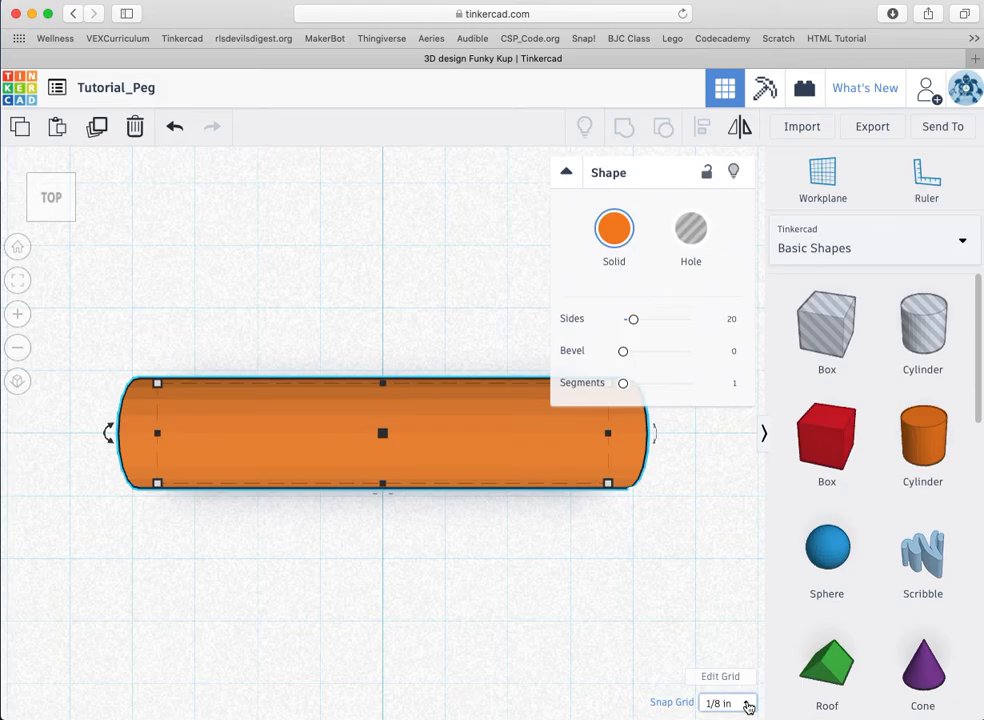
Step: Change the snap grid increment from 1/8 in to 1/64 in
left_click(748, 704)
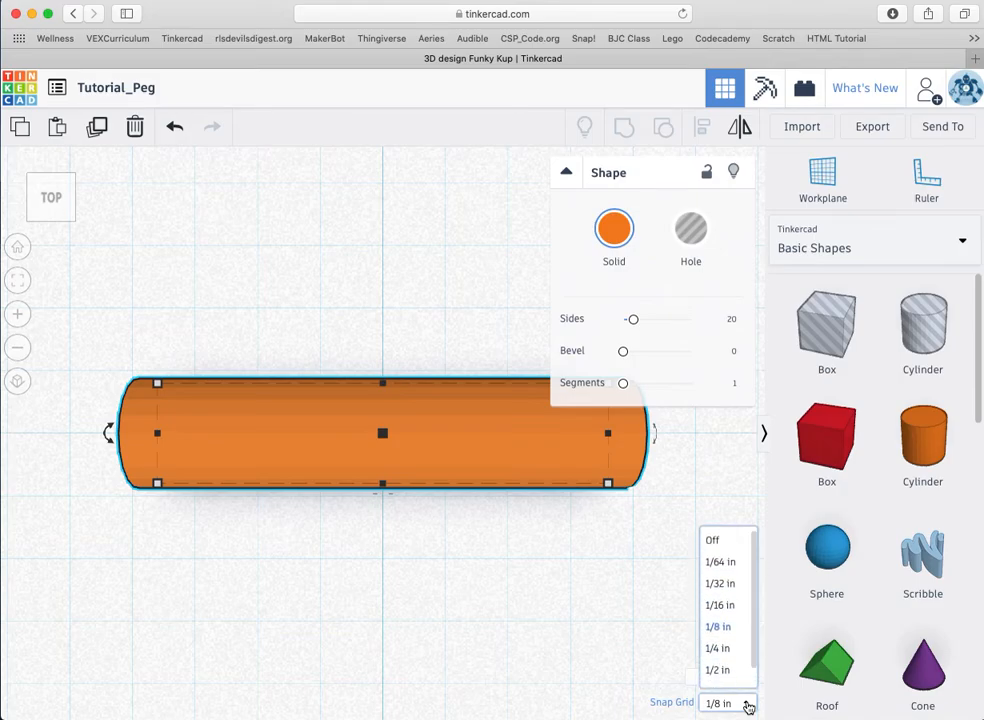
left_click(746, 705)
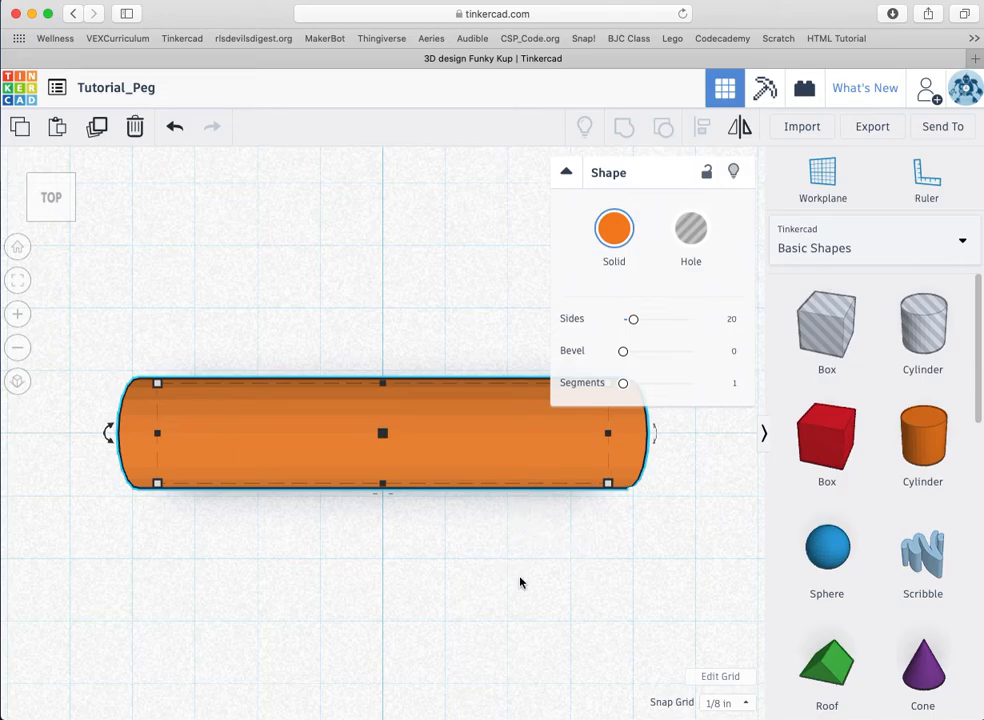
left_click(746, 704)
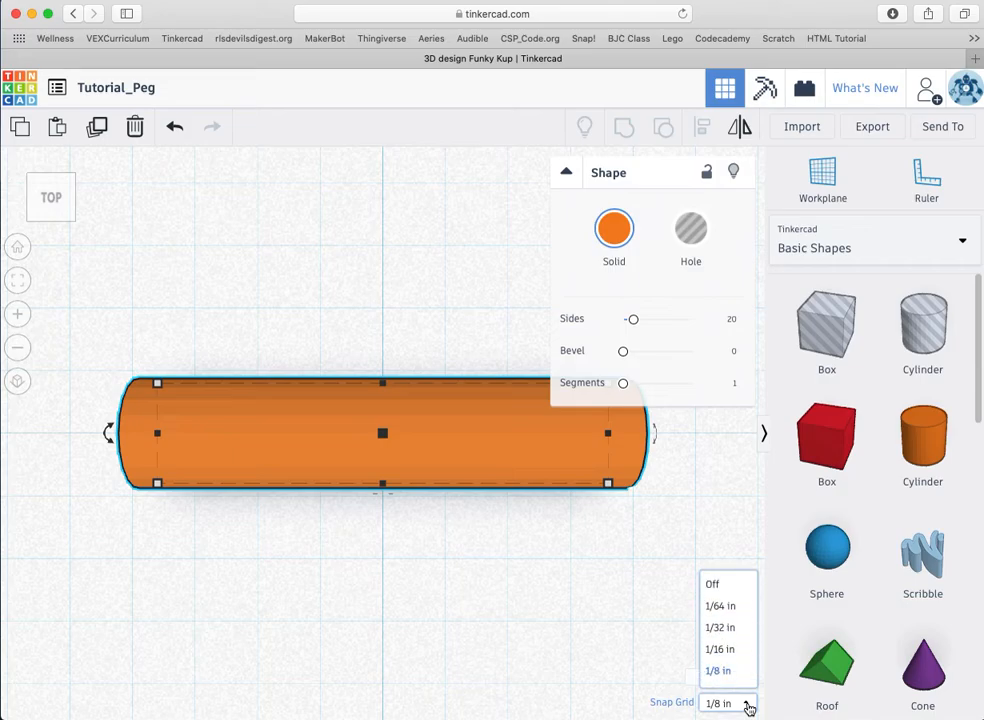
left_click(718, 562)
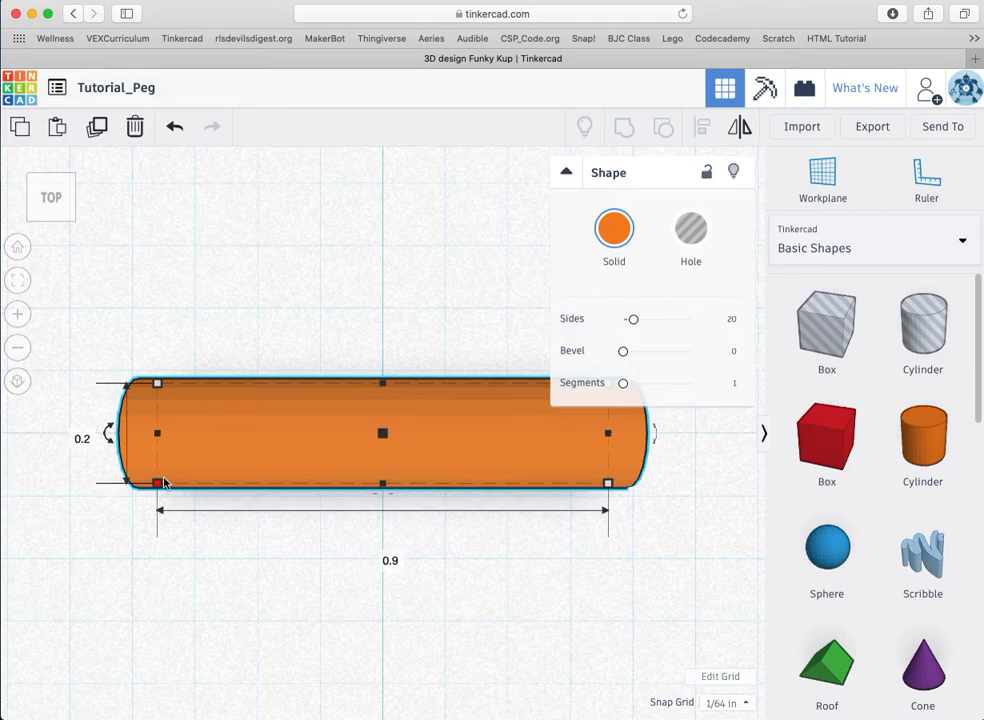
Step: Resize the orange cylinder to 0.85 in long and 0.175 in wide
left_click(384, 556)
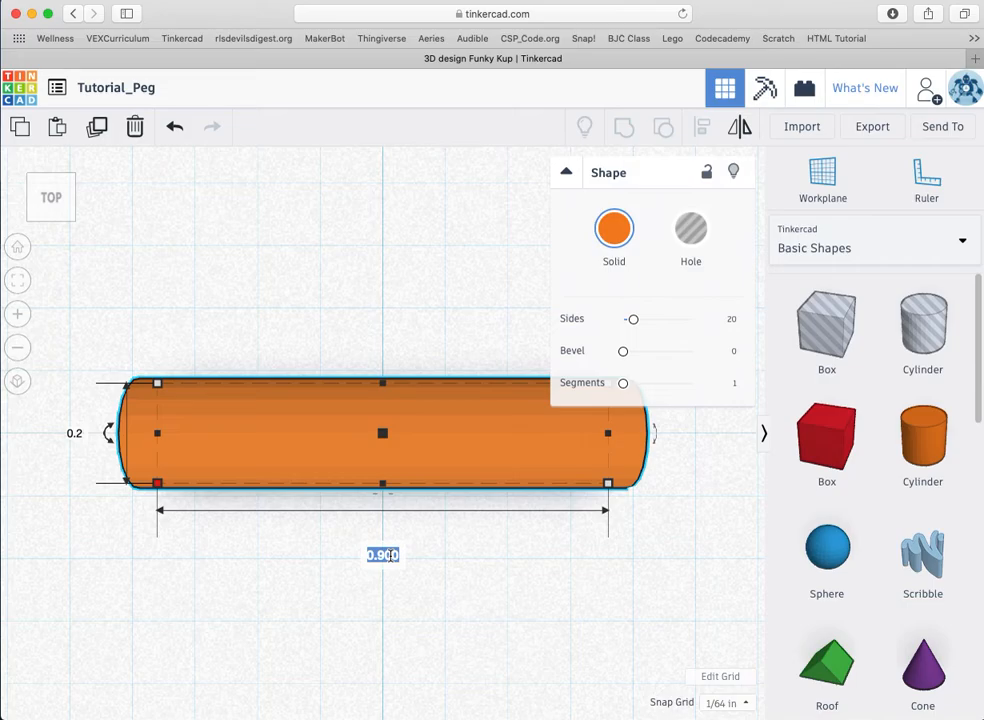
type(".85")
key("Return")
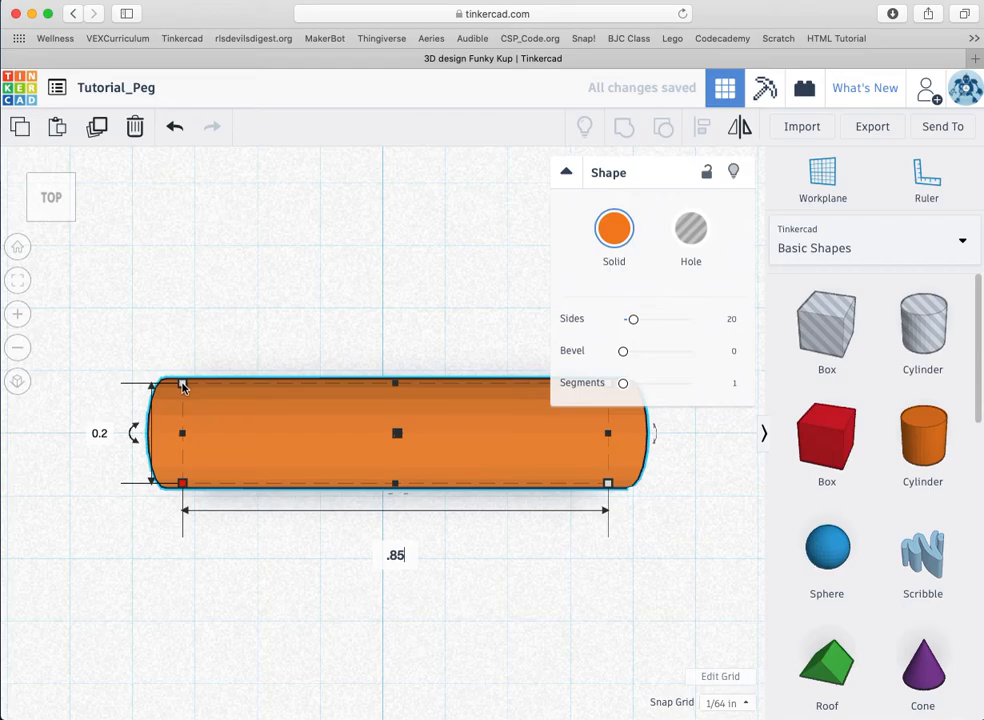
left_click(99, 433)
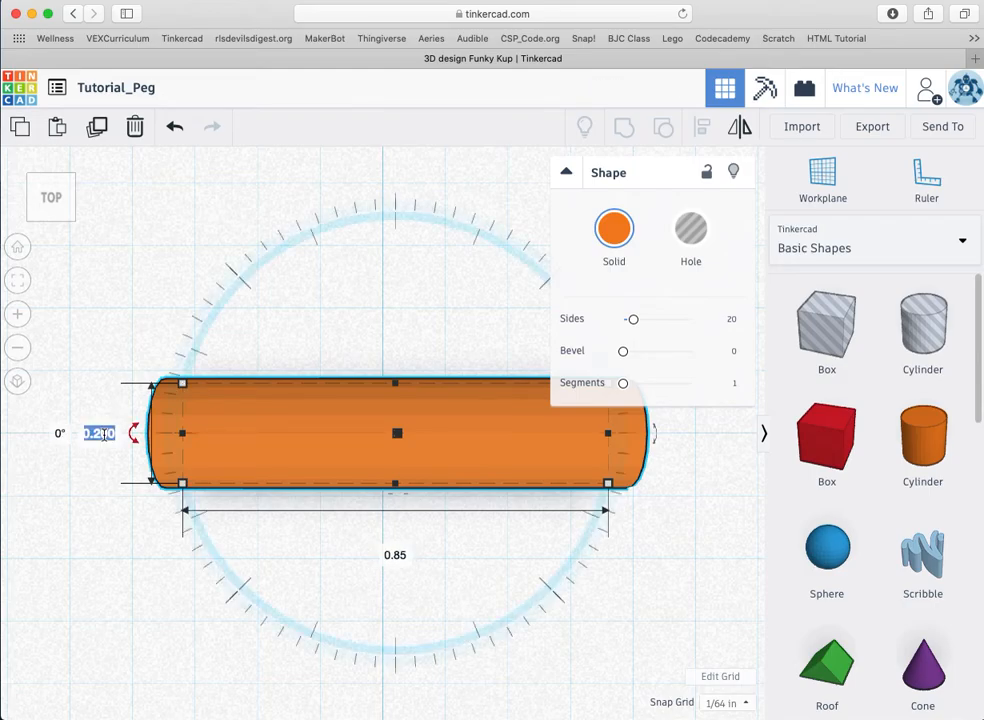
type(".")
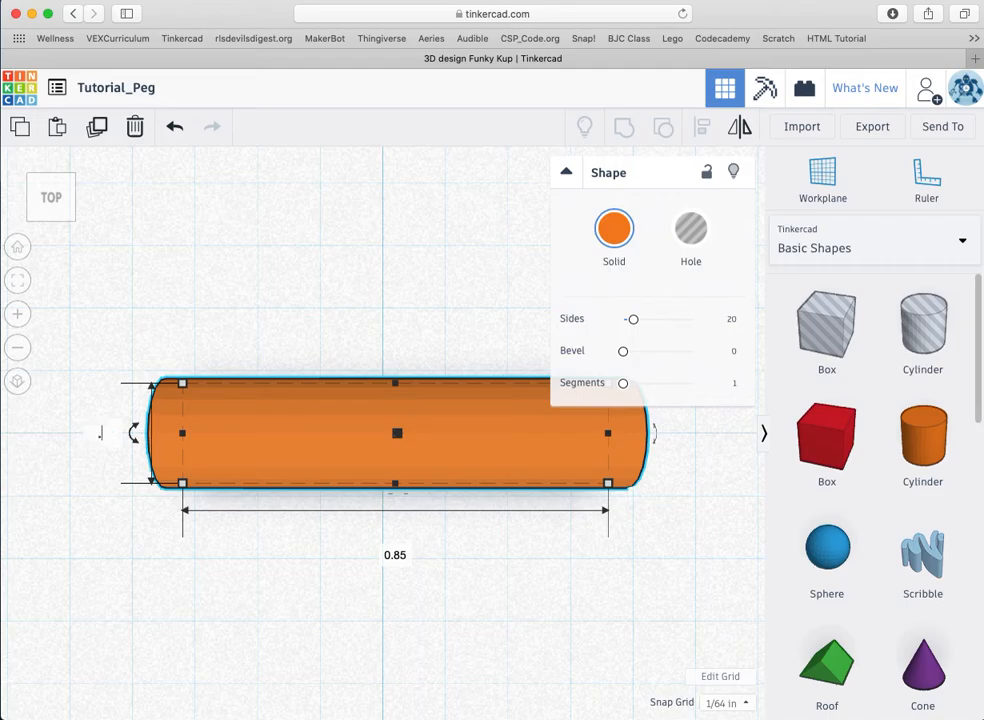
type("175")
key("Return")
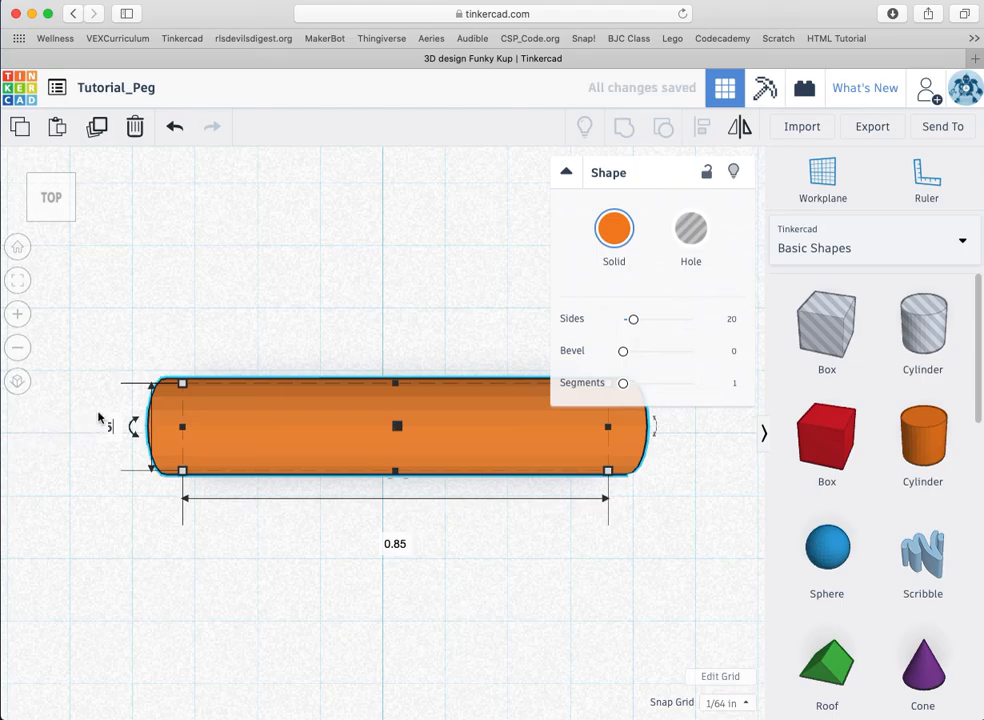
Step: View the cylinder end-on from the left and place a workplane on its end face
left_click(30, 201)
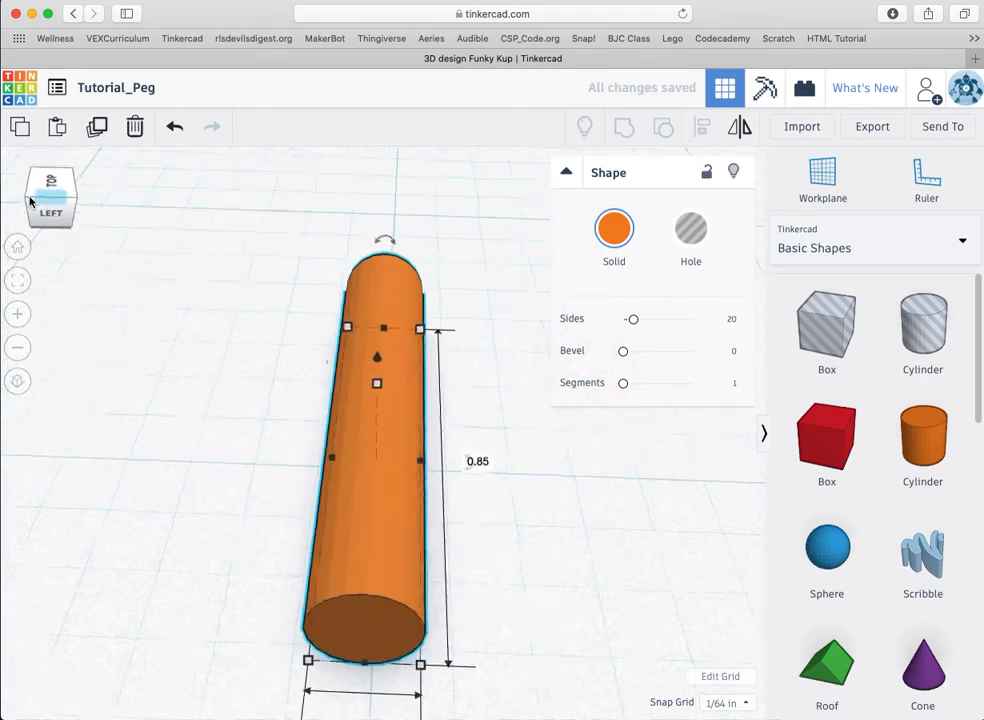
left_click(48, 206)
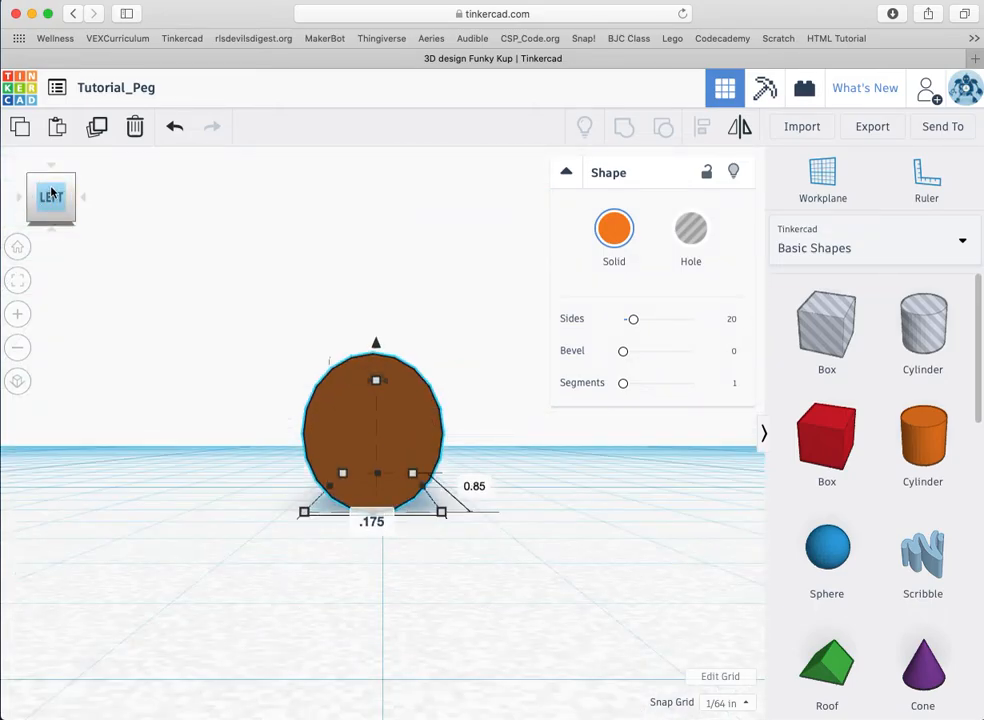
left_click(50, 183)
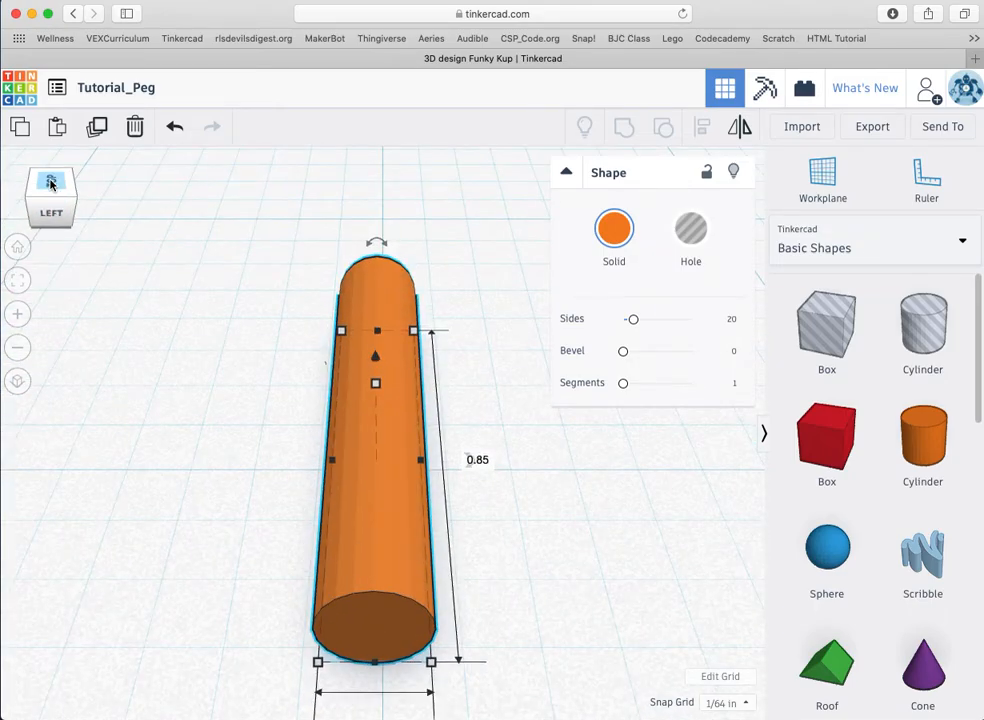
left_click(49, 208)
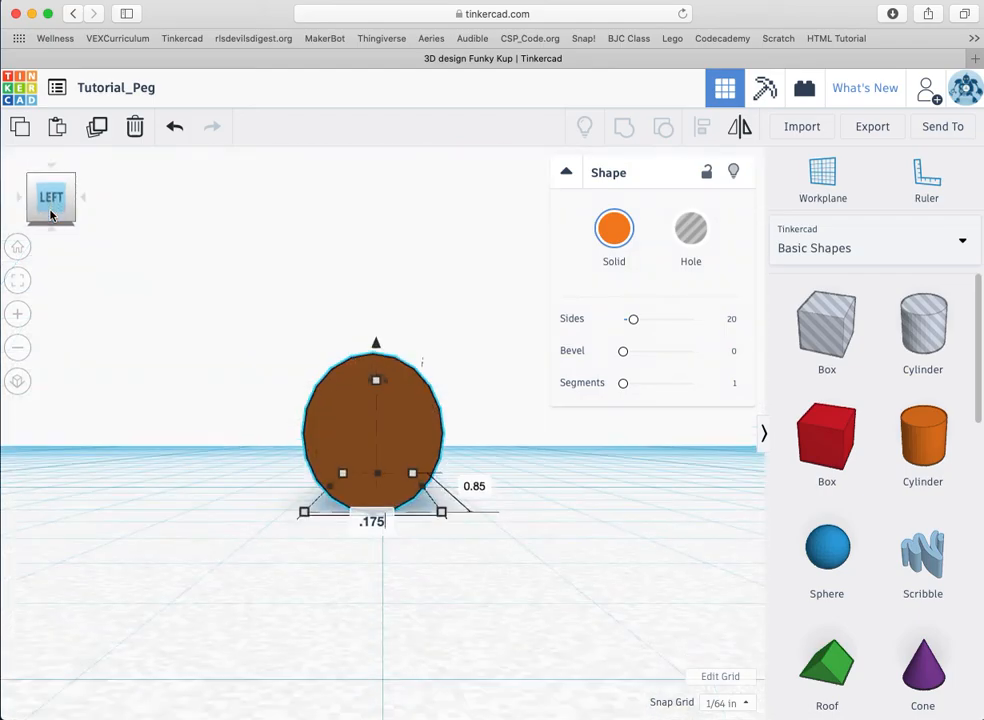
left_click(822, 178)
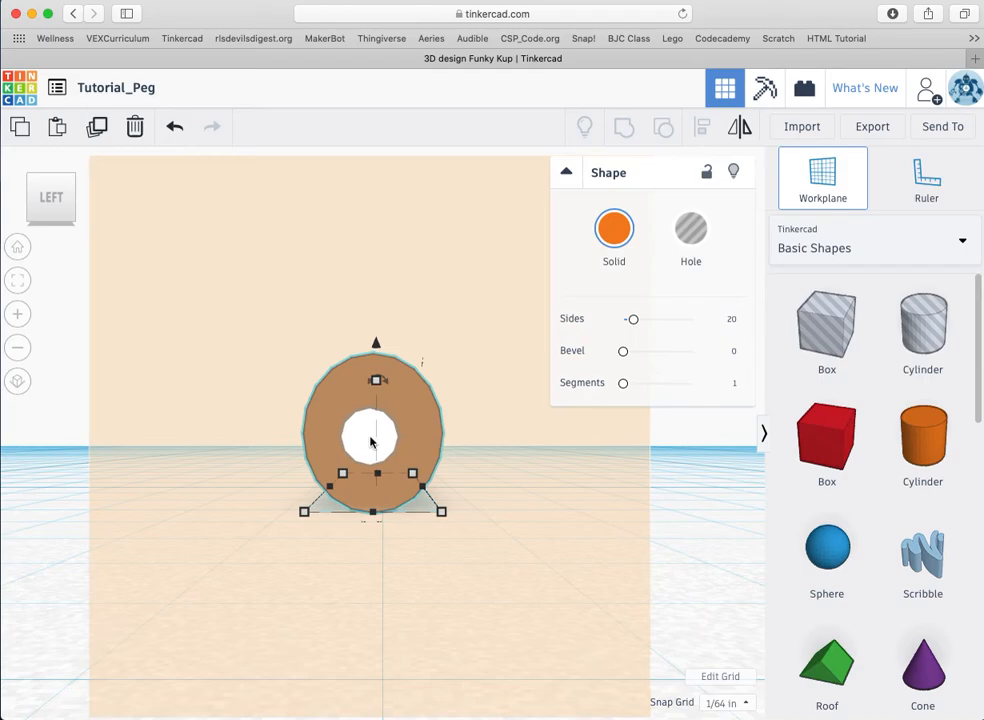
left_click(371, 440)
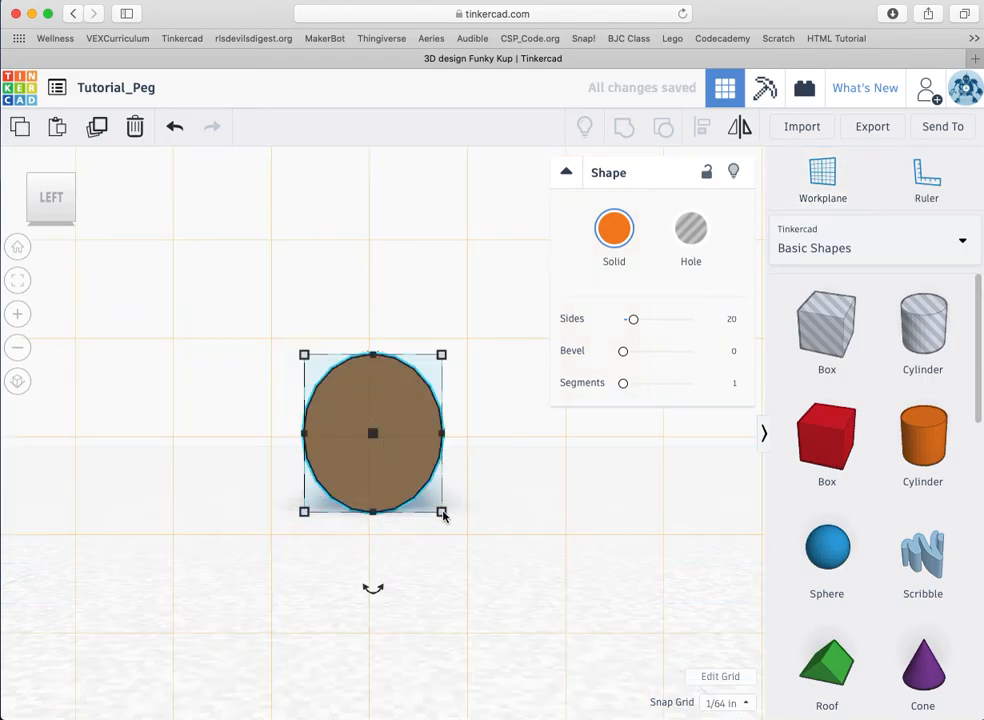
Step: Change the end face's 0.2 dimension to .175 in so the peg is round
mouse_move(442, 513)
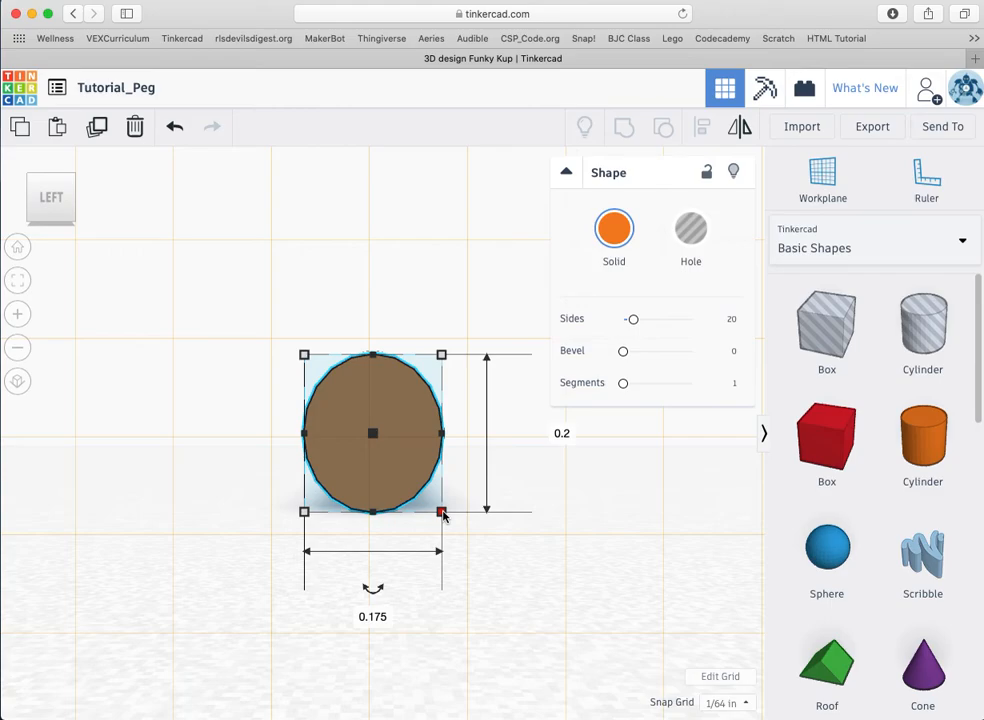
left_click(557, 433)
type(".175")
key("Return")
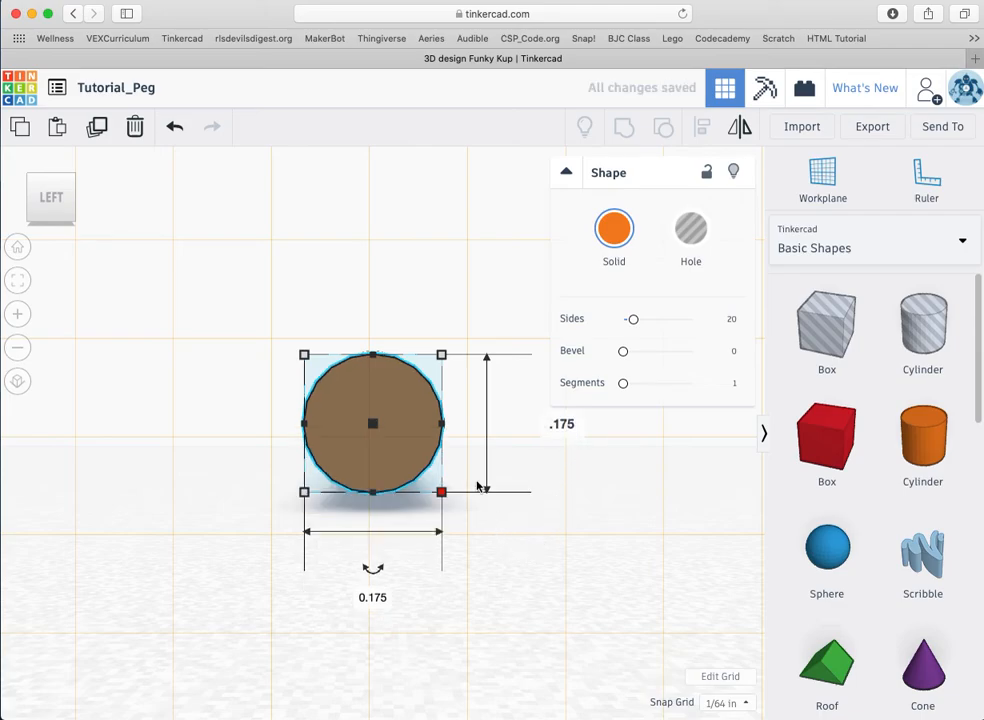
left_click(822, 175)
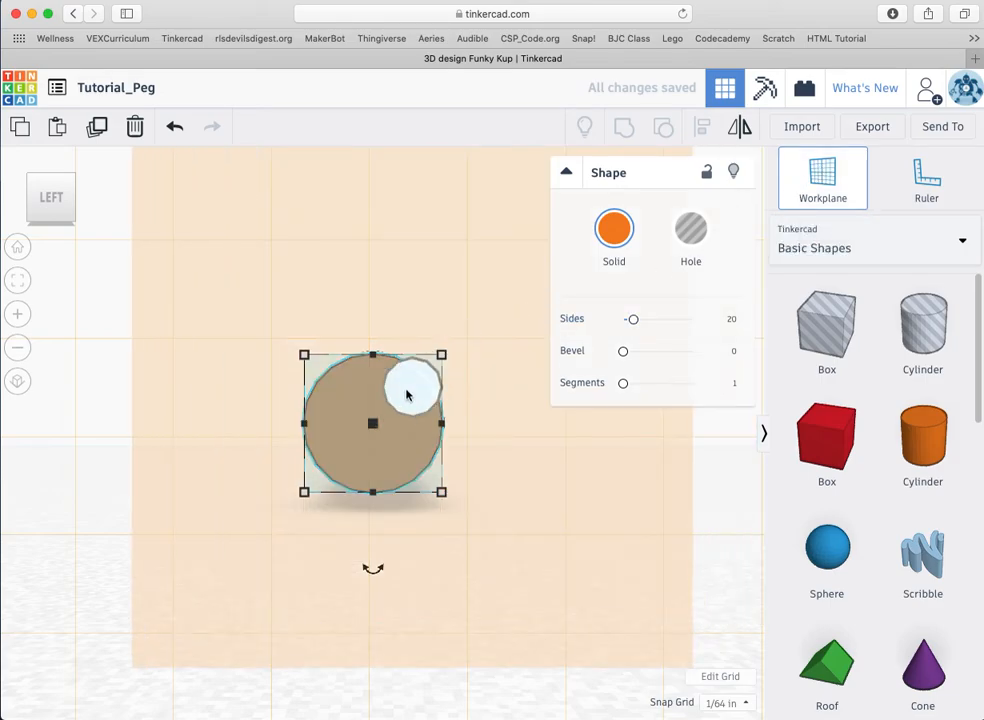
left_click(375, 424)
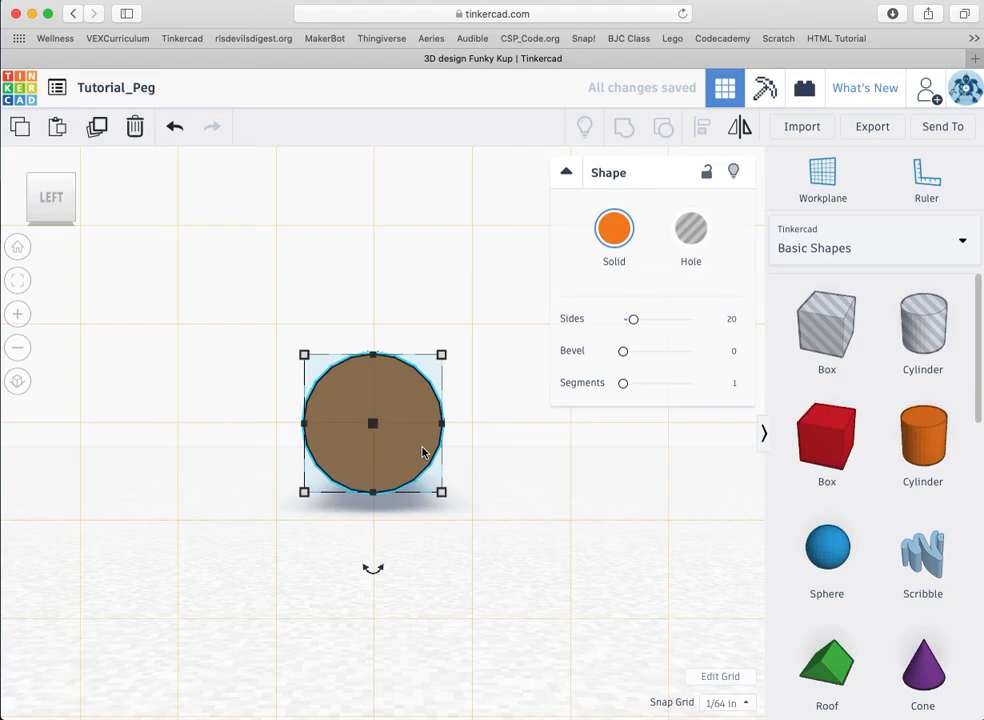
left_click(52, 183)
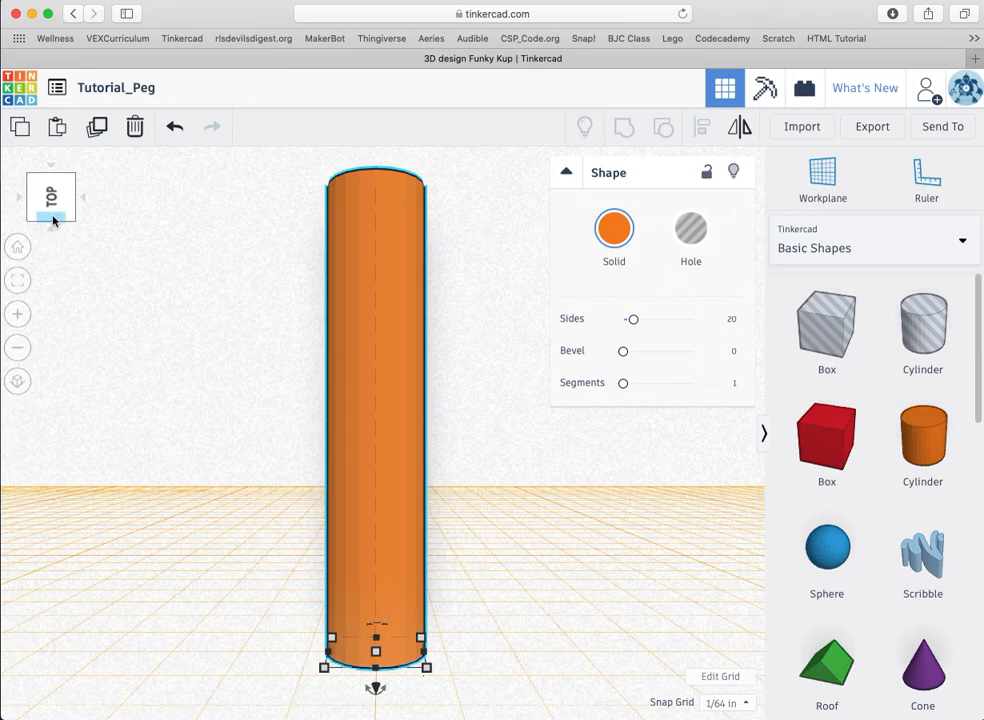
left_click(53, 220)
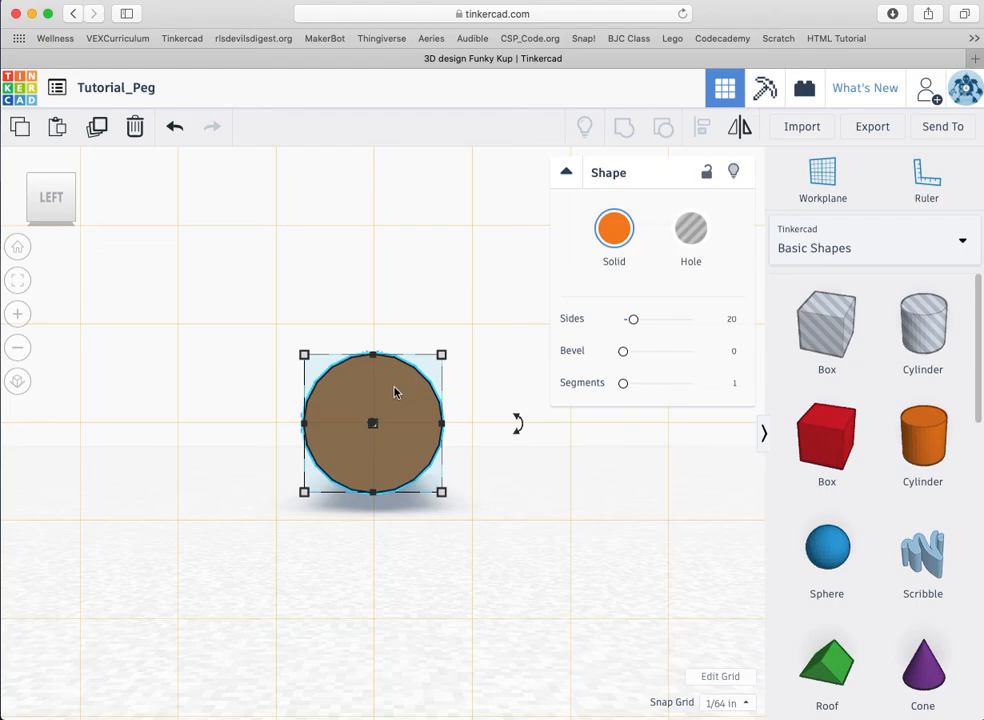
left_click(820, 180)
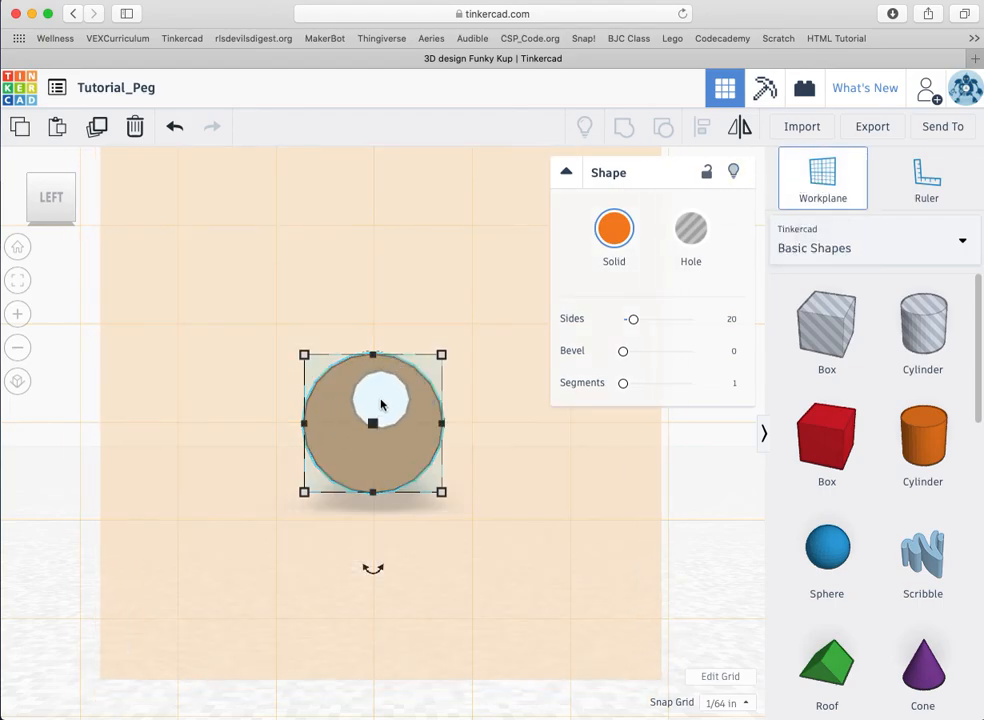
left_click(381, 404)
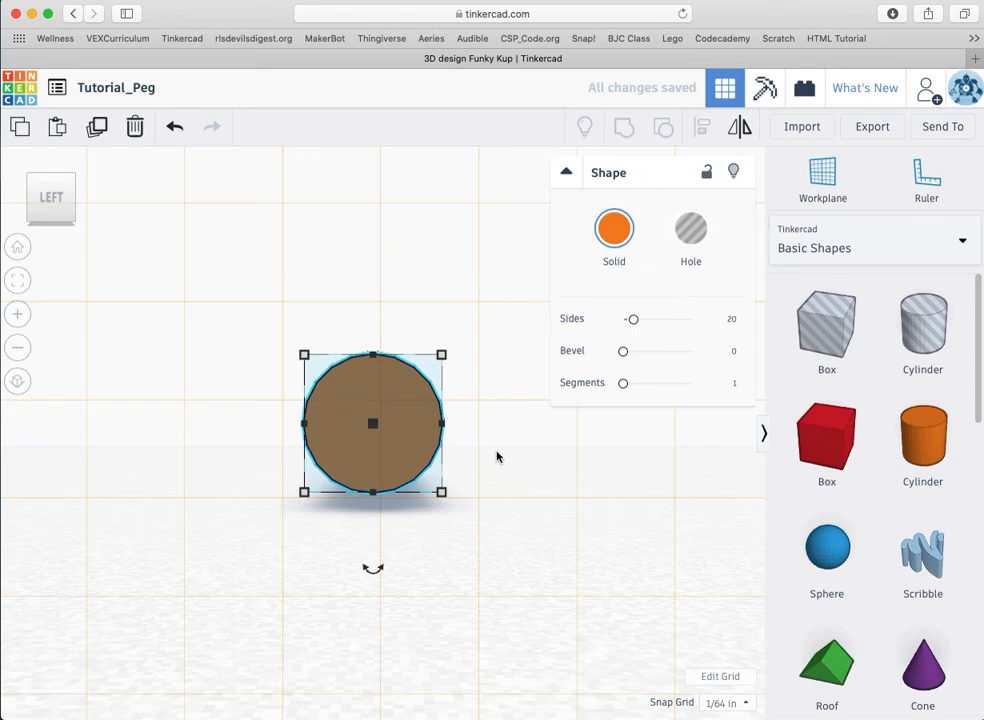
Step: Export the selected orange peg and download it as an .STL file for 3D printing
left_click(866, 128)
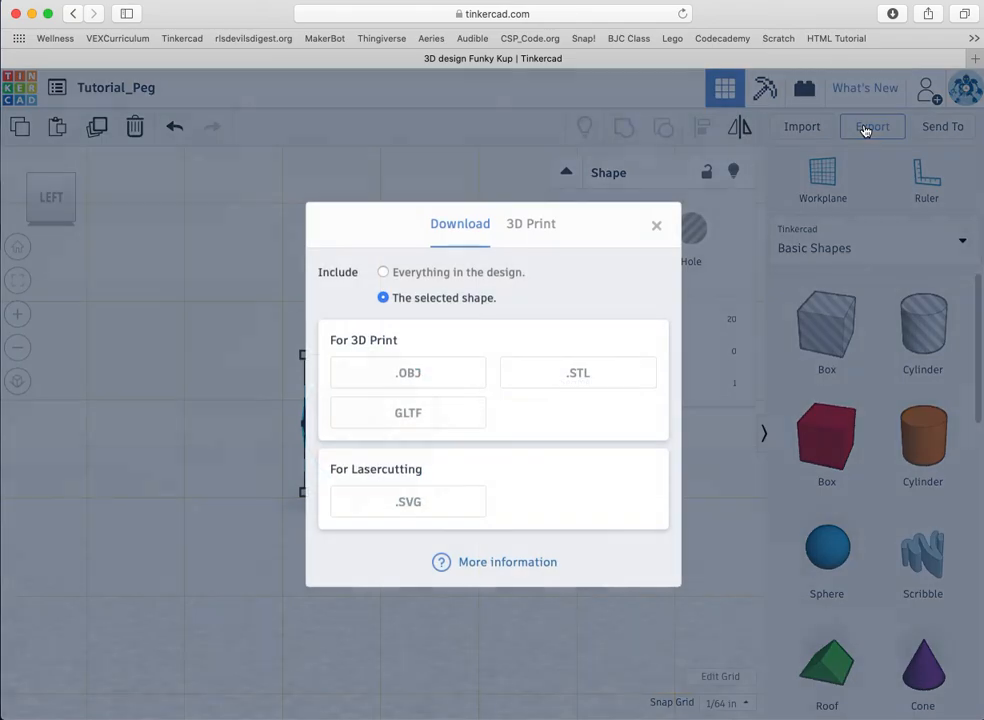
left_click(572, 371)
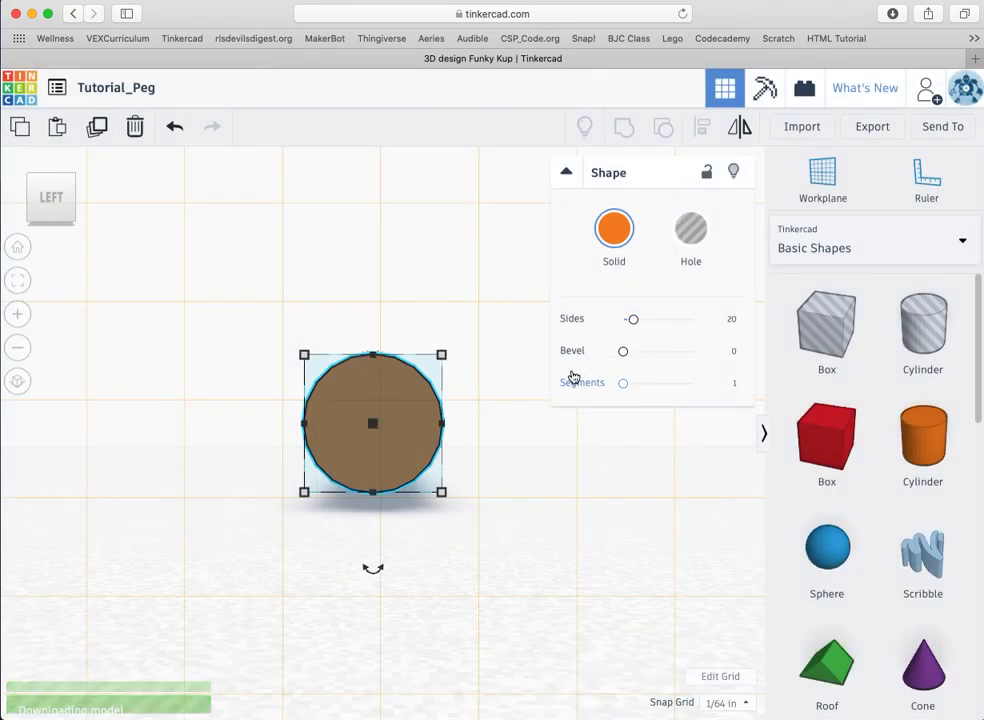